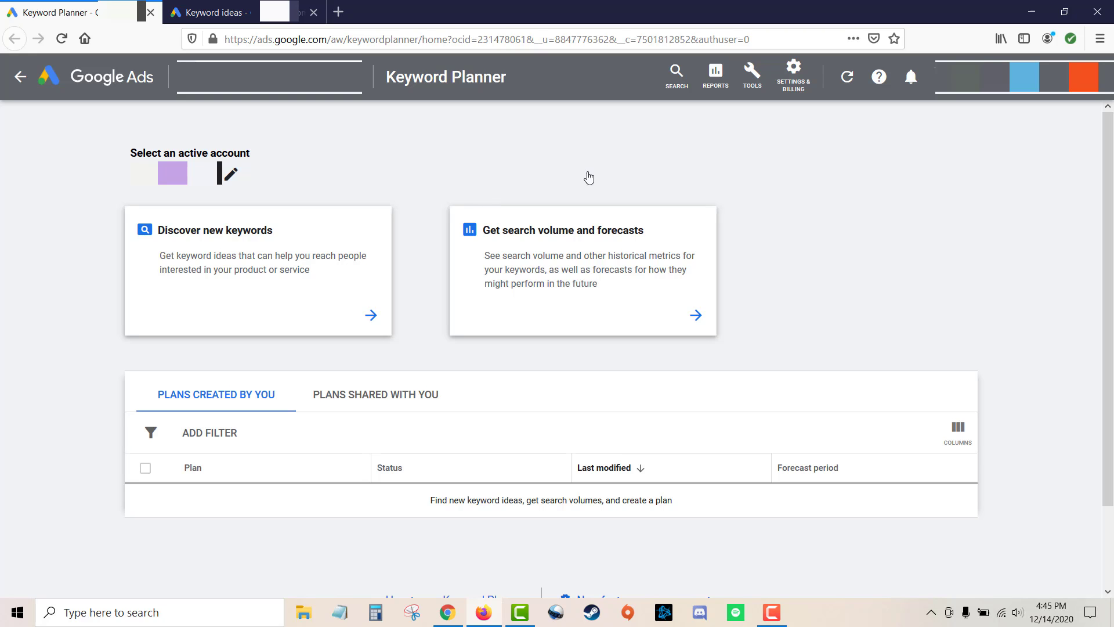
Switch to the Keyword ideas tab and review the targeted locations without changing them.
left_click(758, 88)
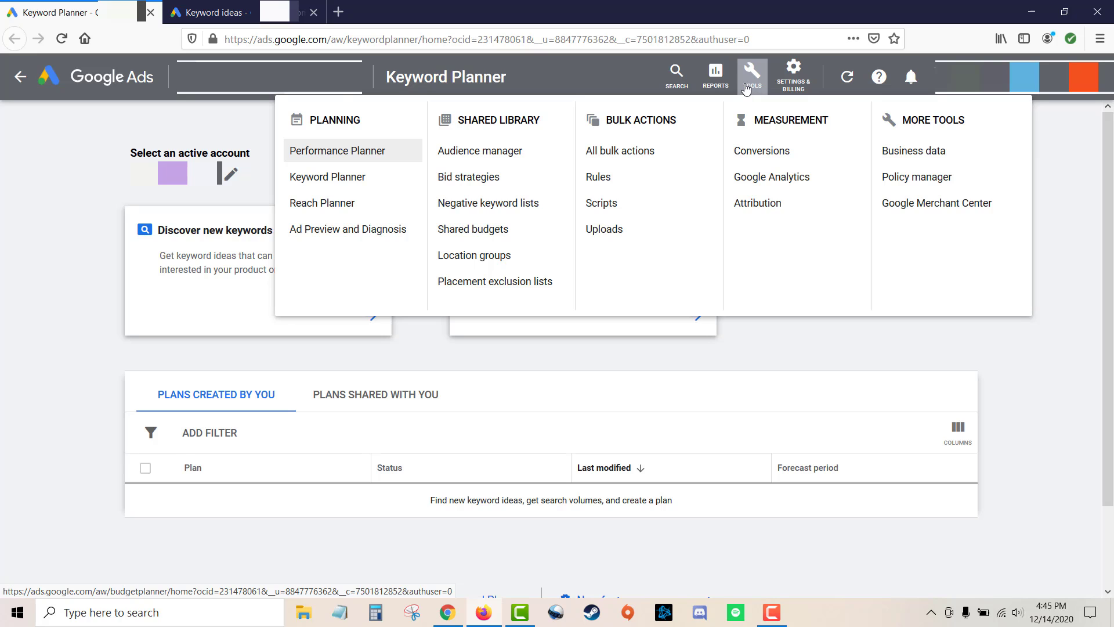
left_click(67, 236)
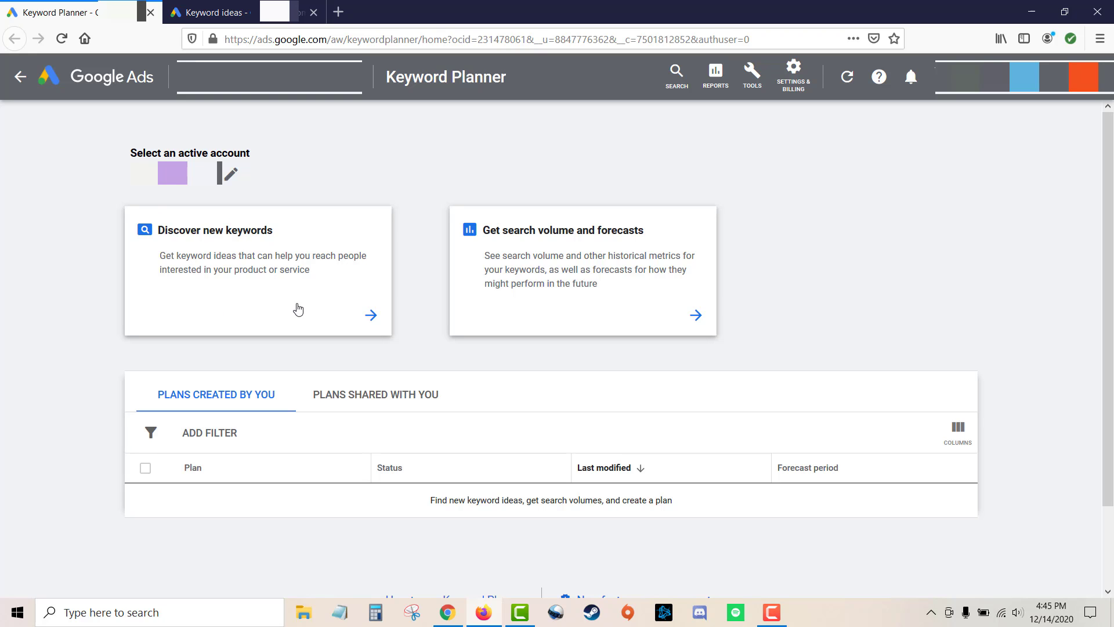
left_click(250, 8)
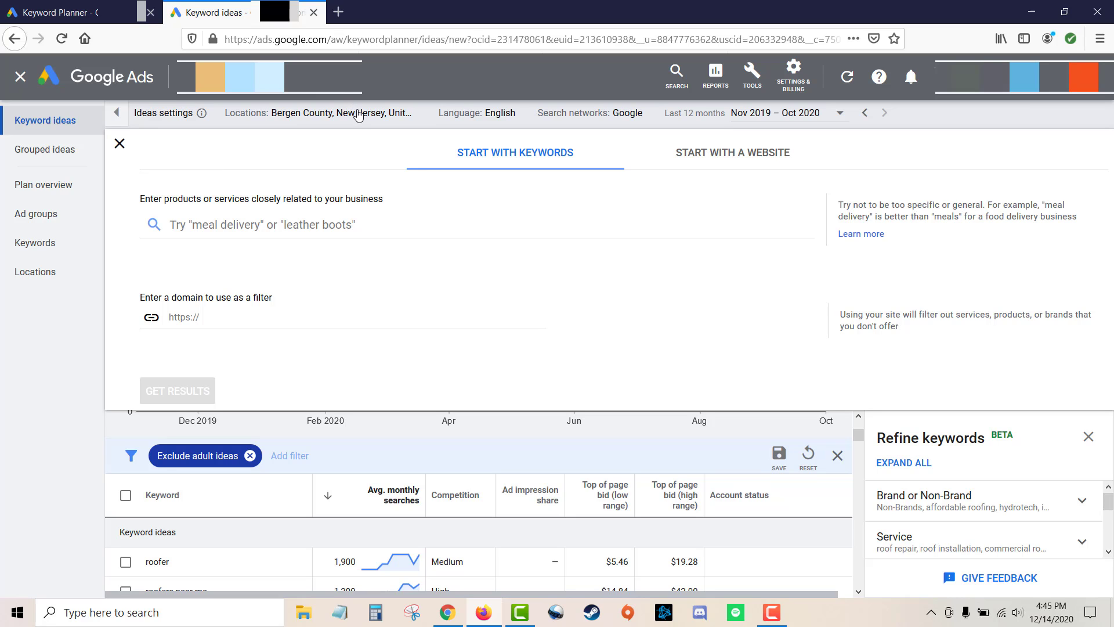
left_click(425, 114)
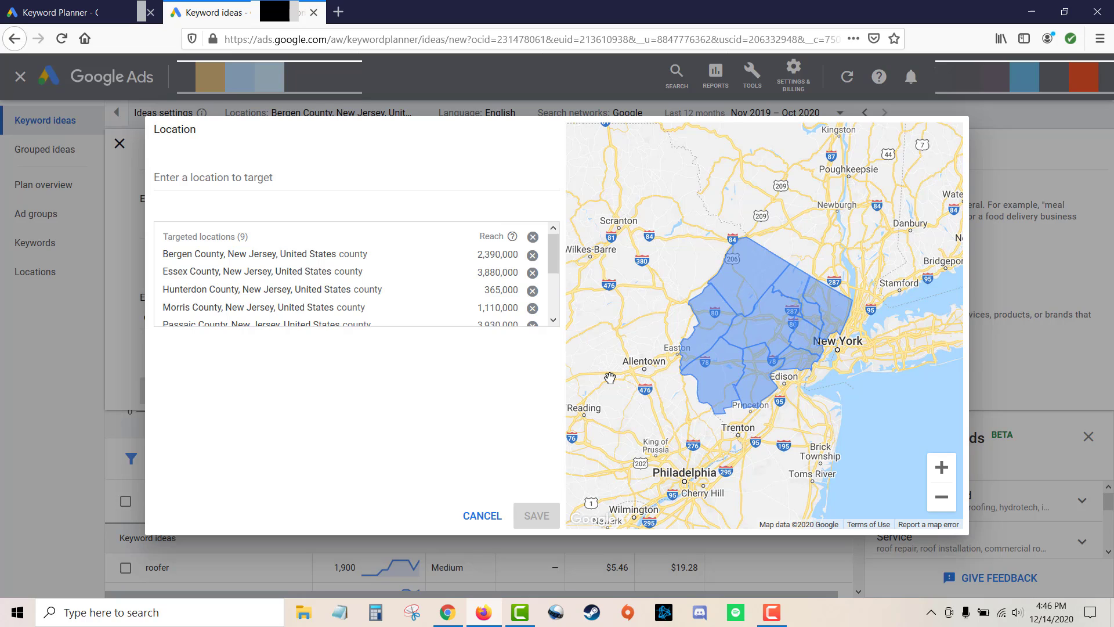
left_click(480, 516)
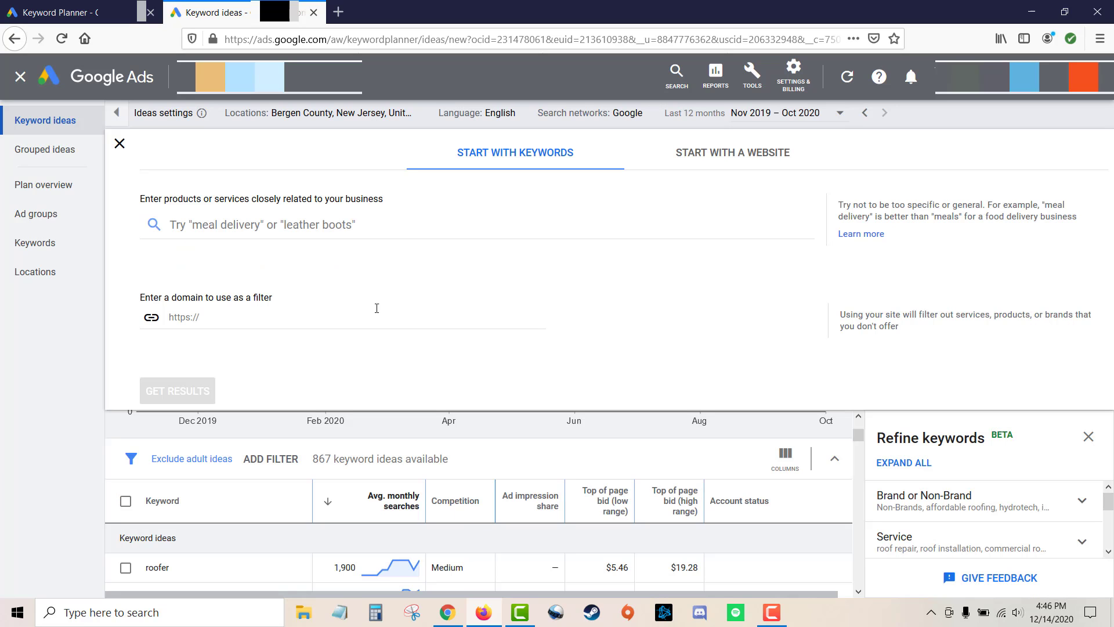
Get keyword ideas for the seed keywords "roofing contractor" and "roofing company".
left_click(407, 224)
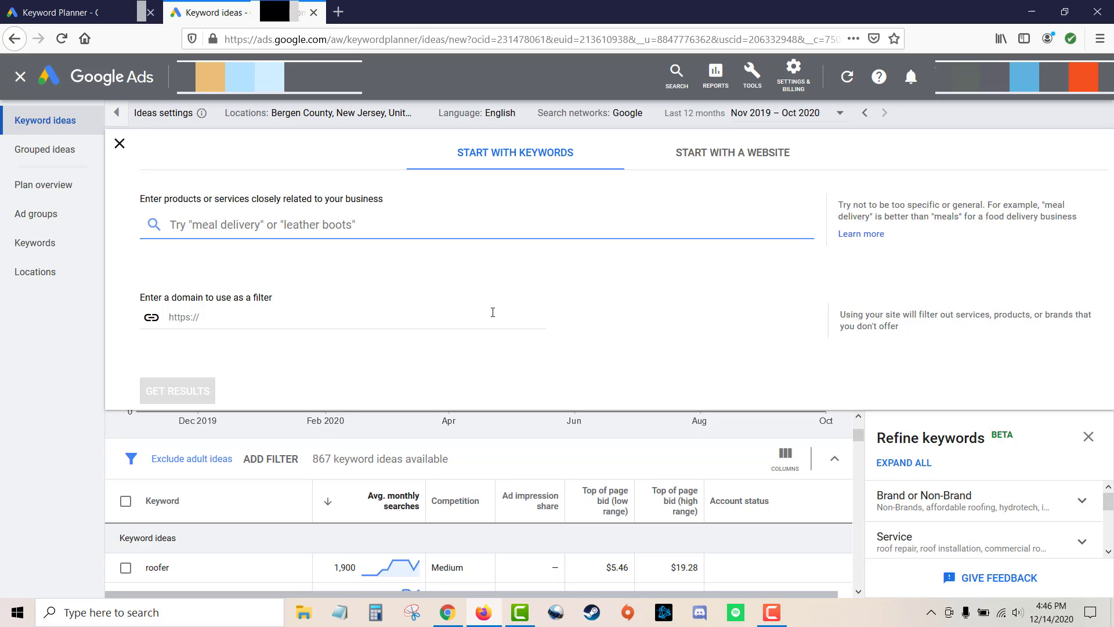
type("roofing")
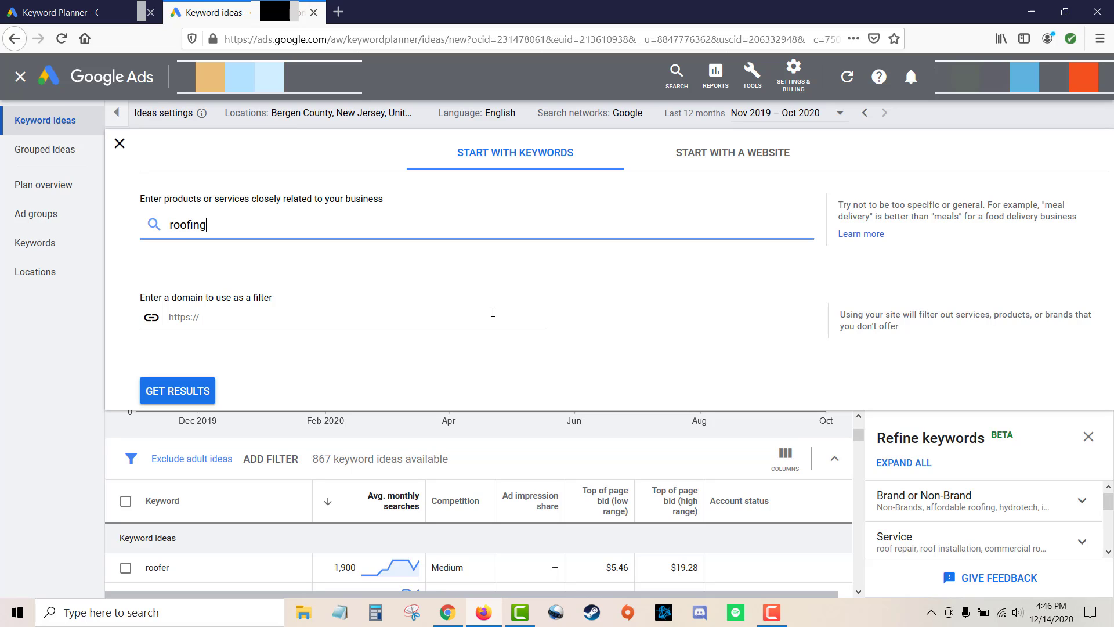
type(" contractor")
key("Return")
type("roofing c")
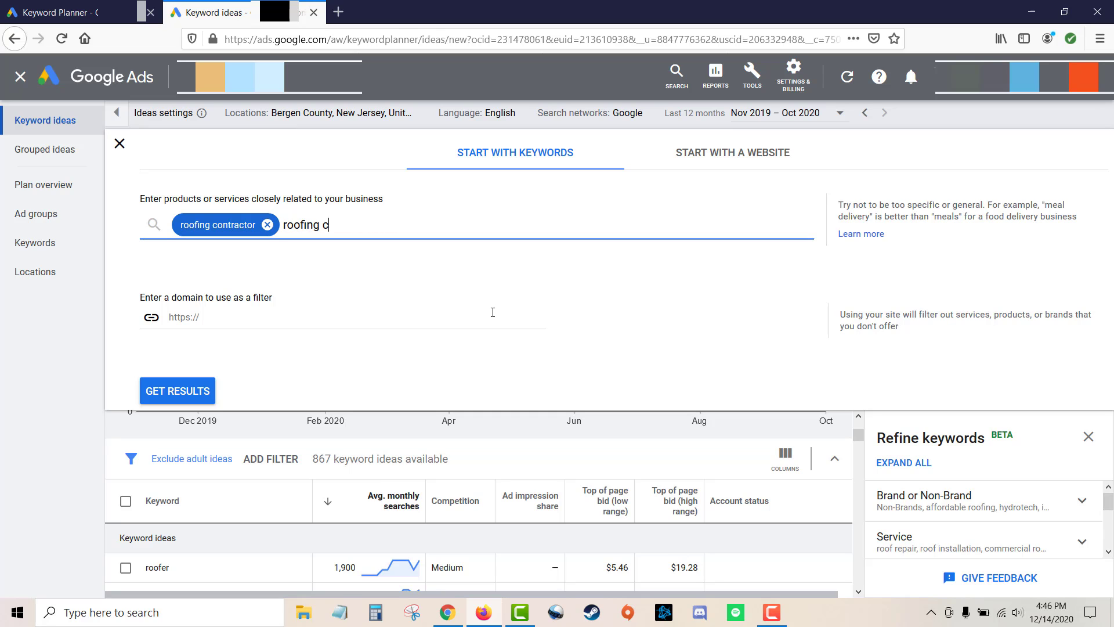
type("ompany")
key("Return")
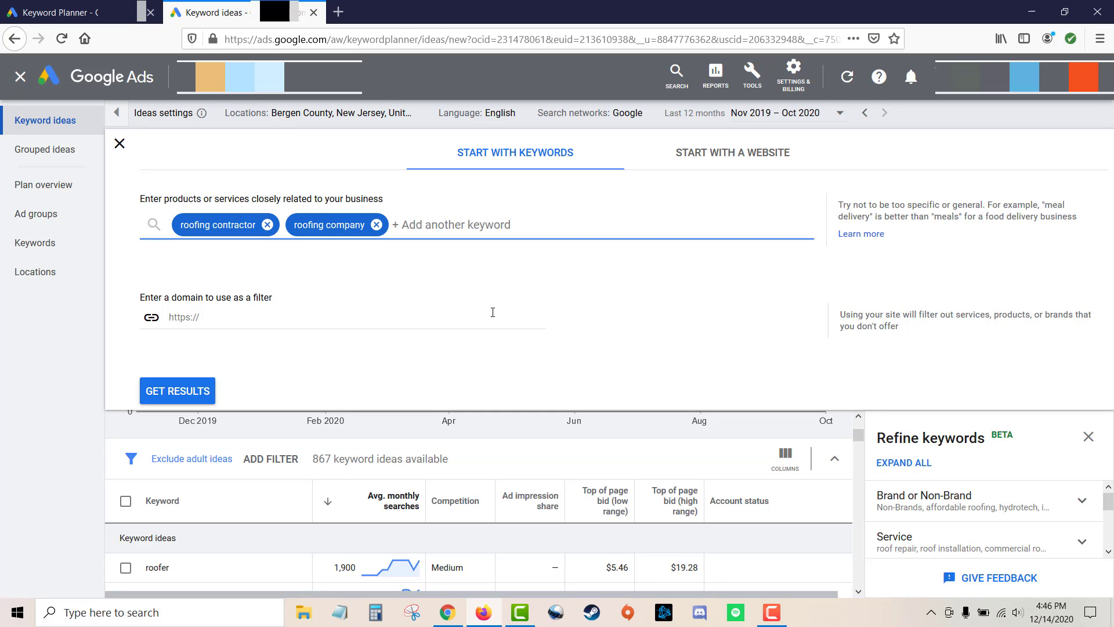
left_click(214, 389)
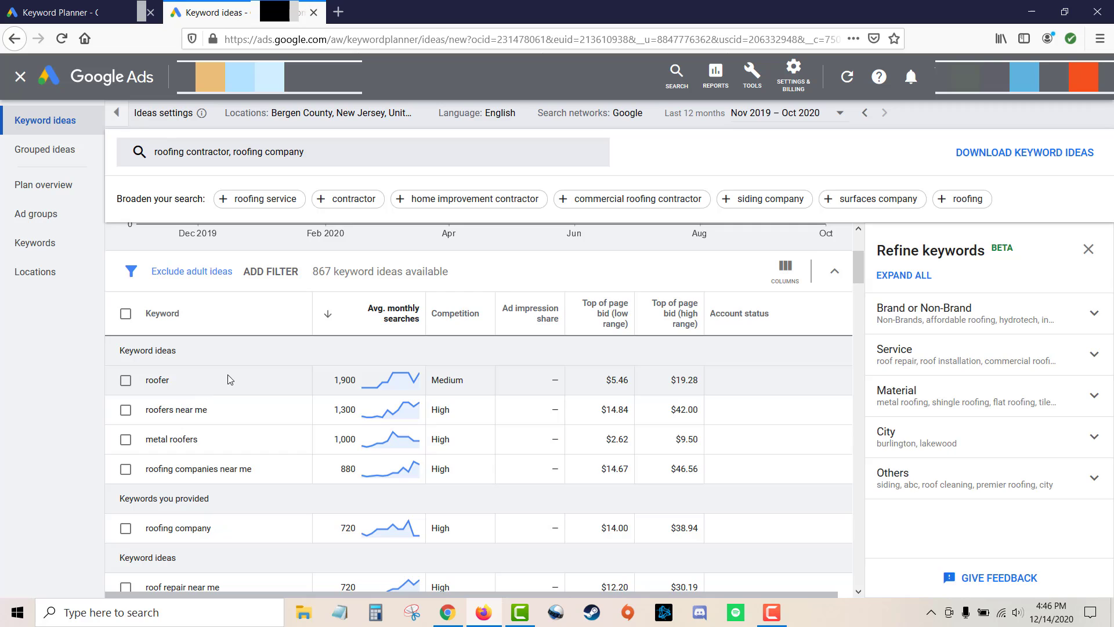
Close the Refine keywords panel to widen the keyword ideas table.
scroll(348, 337, "up", 3)
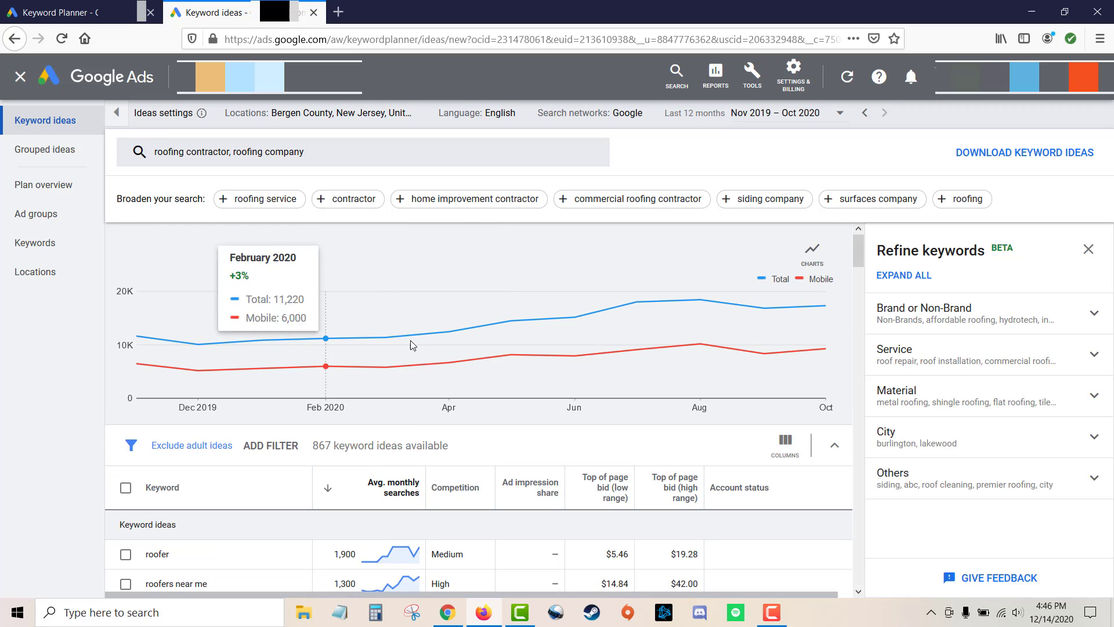
left_click(1089, 249)
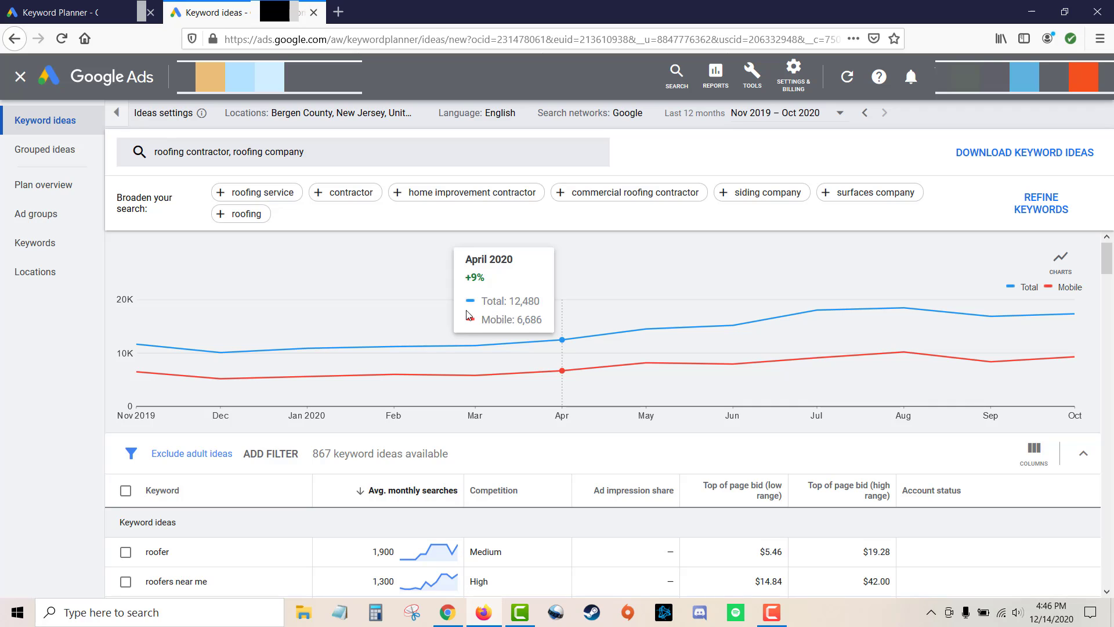
scroll(377, 406, "down", 2)
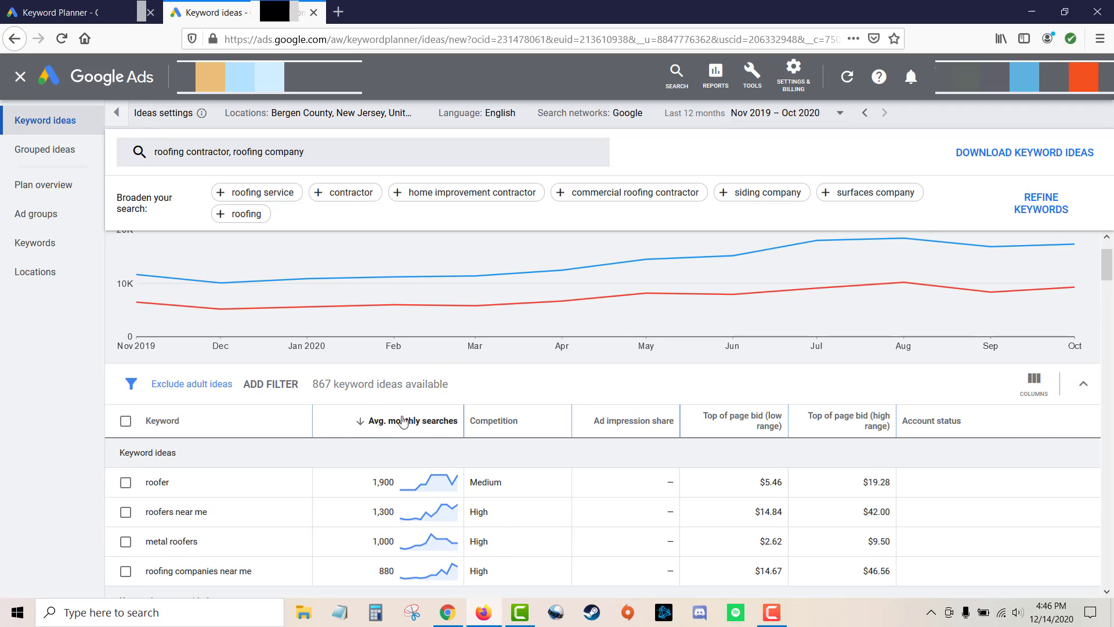
mouse_move(400, 422)
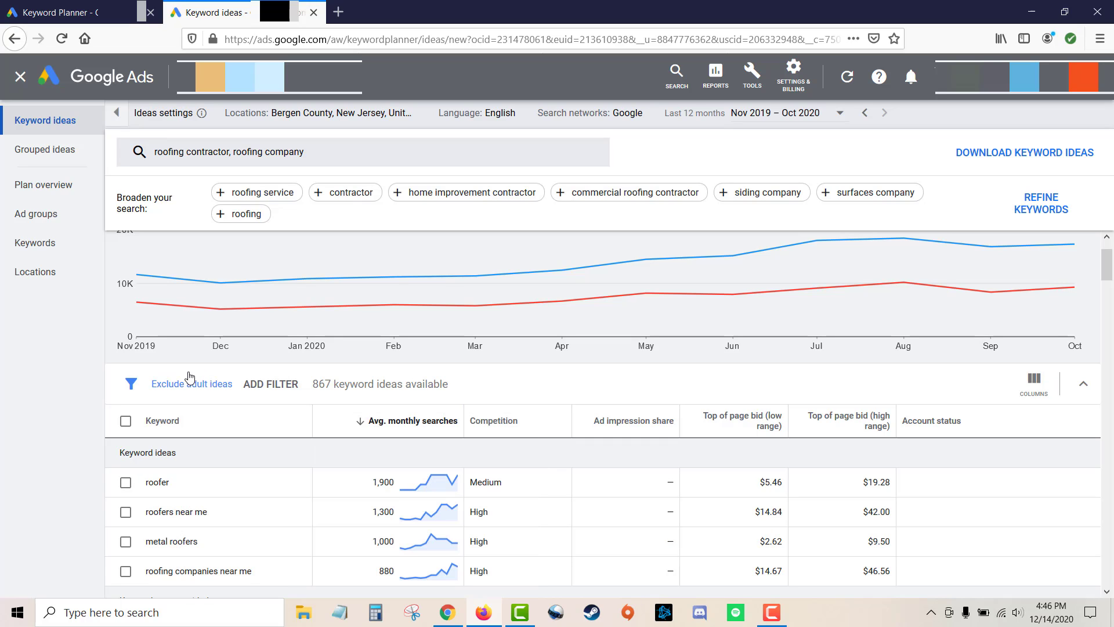
scroll(290, 441, "down", 2)
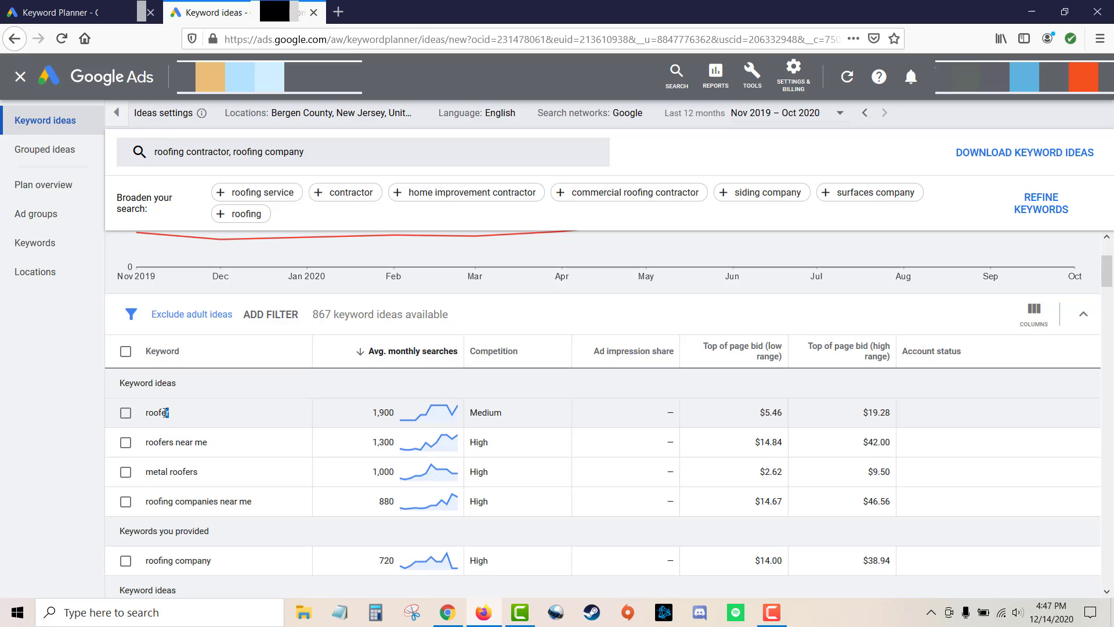
Copy the keyword "roofers near me" and paste it into cell A1 of the Keyword Research spreadsheet.
left_click_drag(169, 413, 146, 413)
left_click(75, 421)
left_click_drag(170, 413, 146, 413)
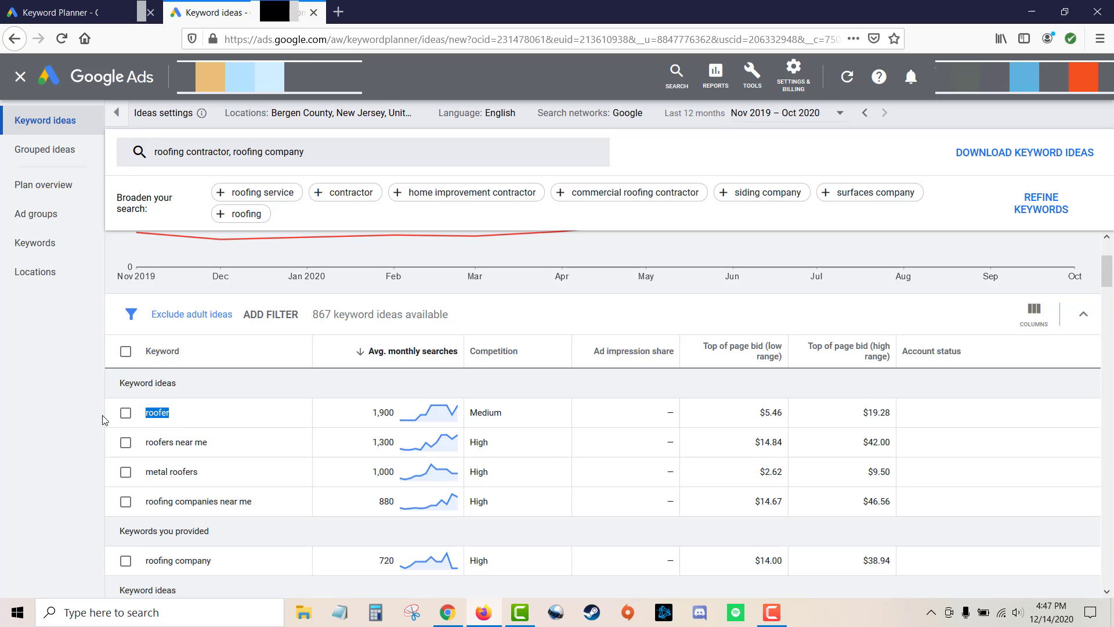
left_click(70, 417)
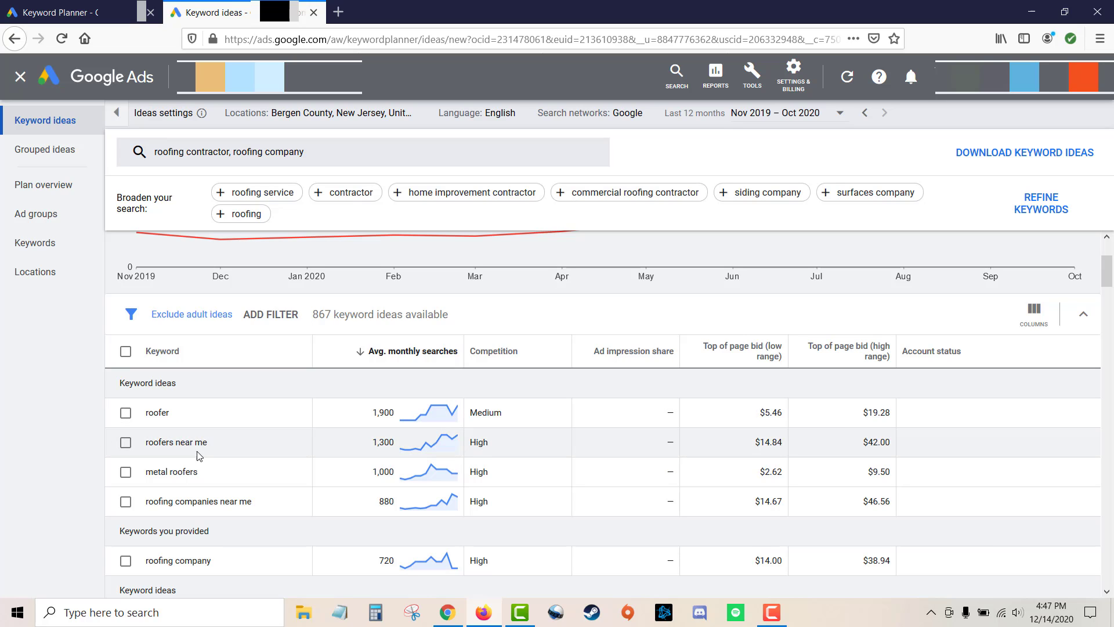
left_click_drag(210, 445, 146, 444)
key("ctrl+c")
mouse_move(880, 368)
key("alt+Tab")
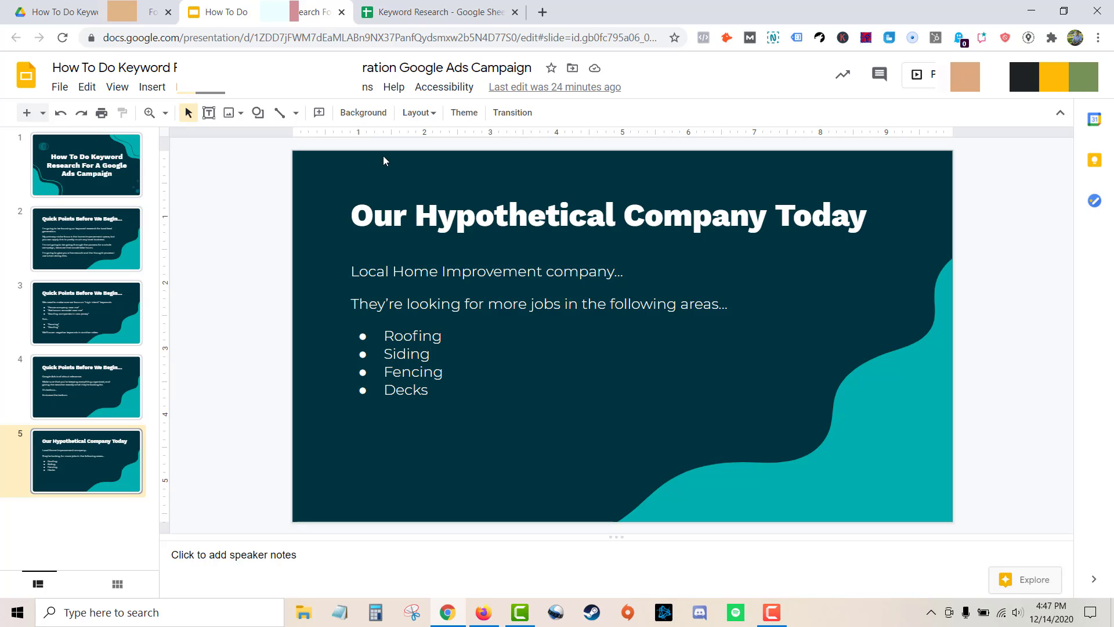
left_click(411, 13)
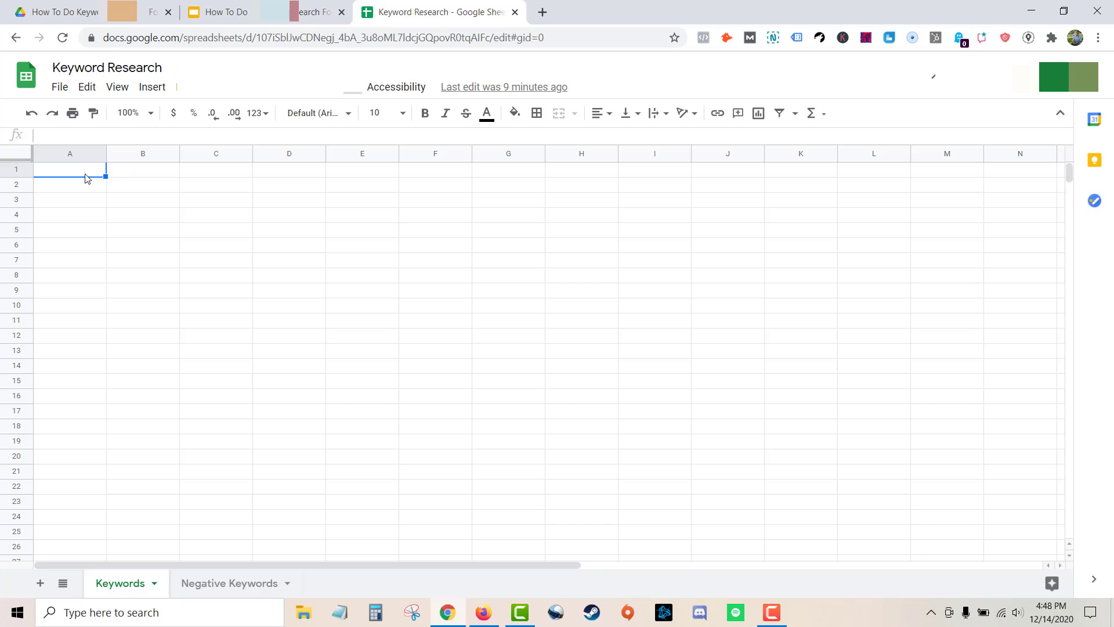
key("ctrl+v")
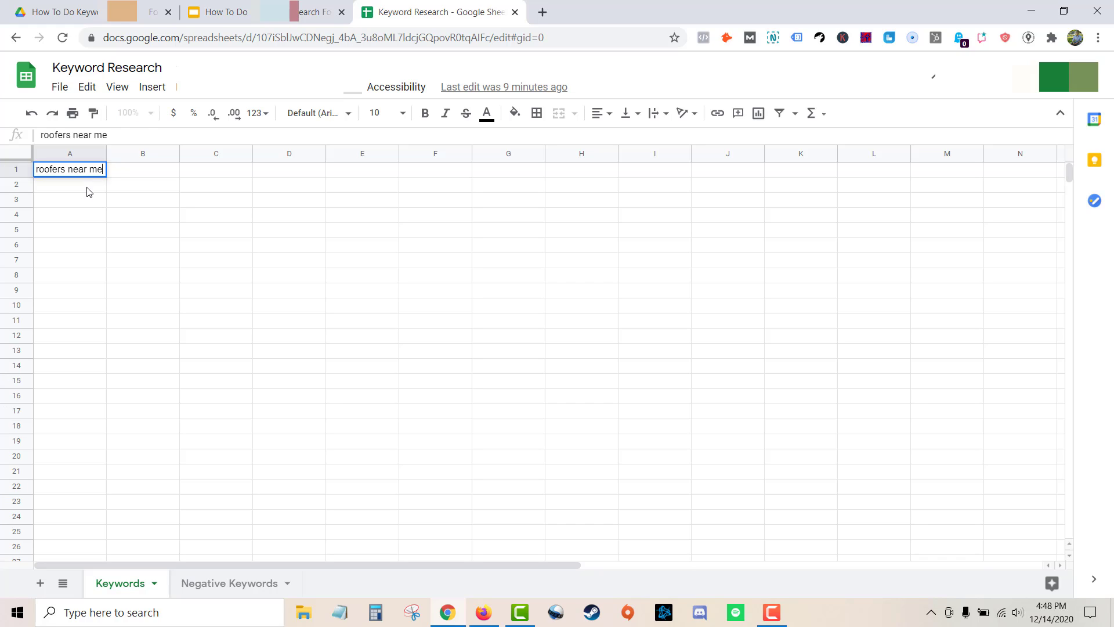
key("Return")
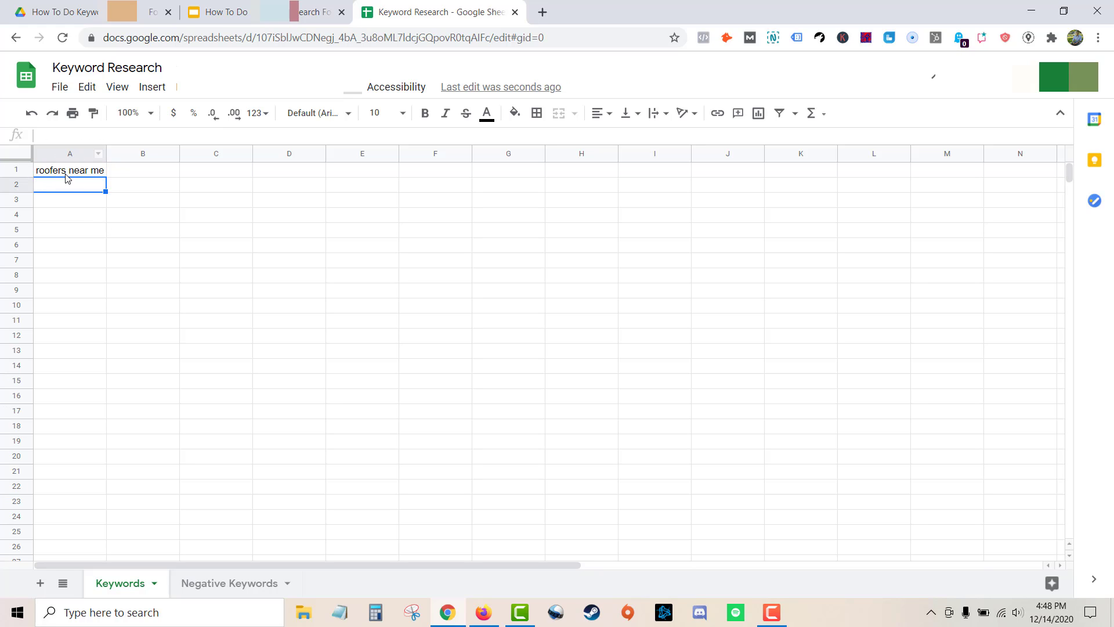
Copy the keyword "metal roofers" from the keyword ideas and paste it into cell C1 of the spreadsheet.
left_click(41, 172)
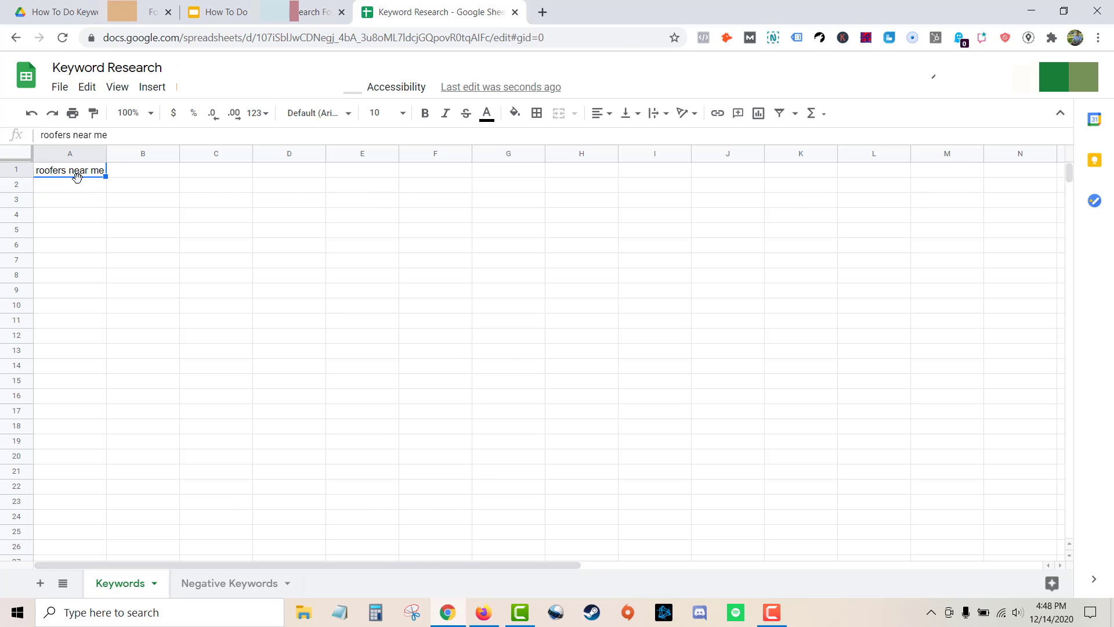
key("alt+Tab")
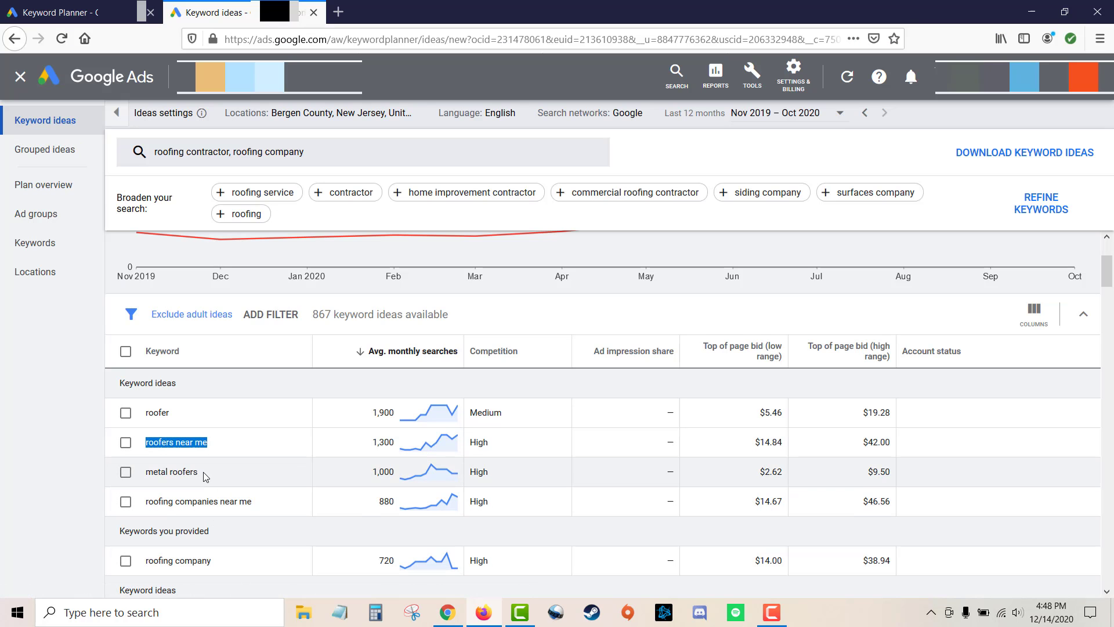
left_click_drag(205, 473, 148, 469)
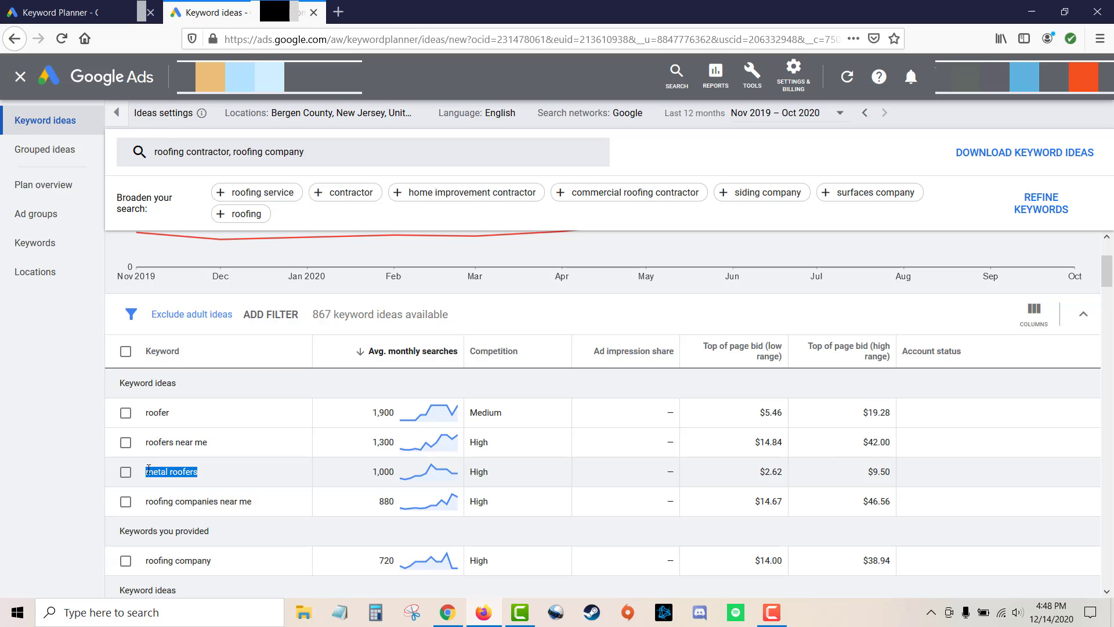
key("ctrl+c")
key("alt+Tab")
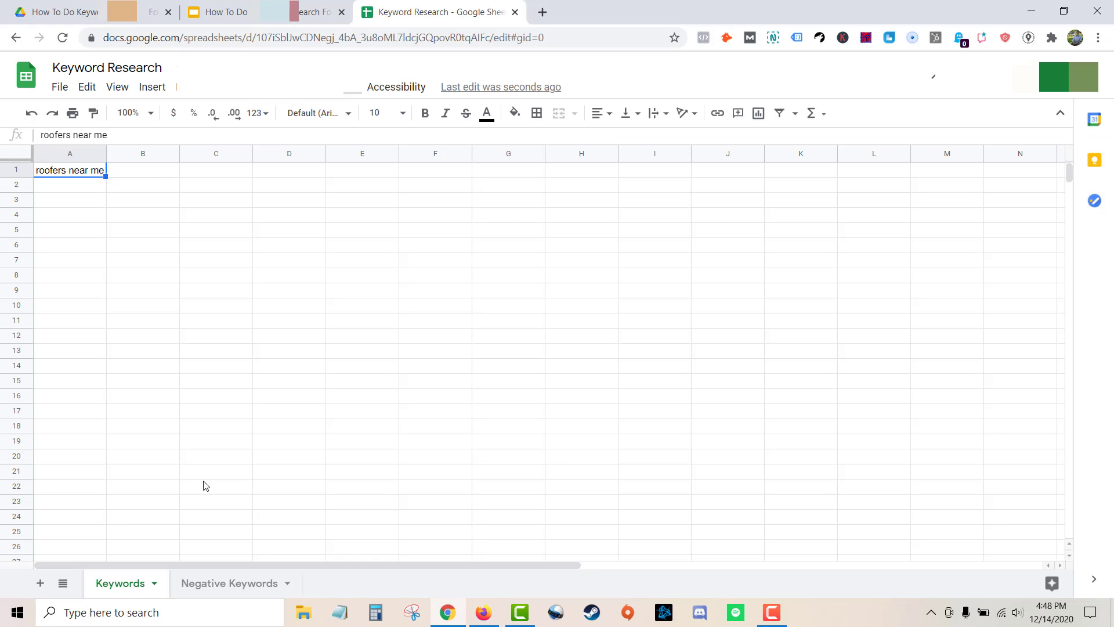
left_click(232, 174)
key("ctrl+v")
key("Return")
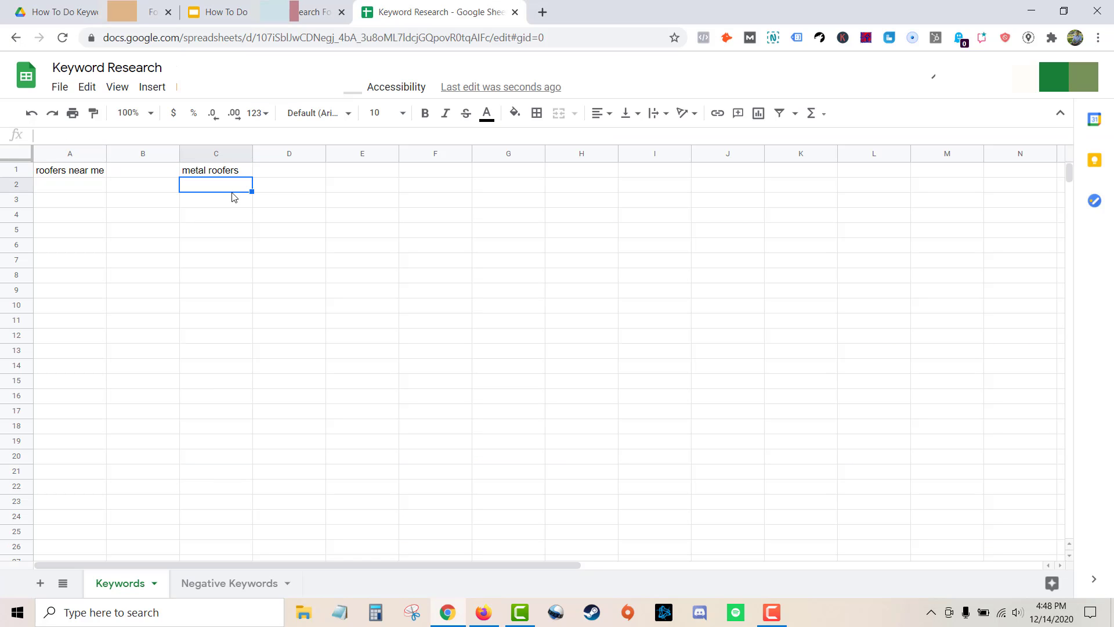
left_click(77, 173)
left_click(219, 175)
left_click(71, 175)
left_click(258, 172)
left_click(220, 173)
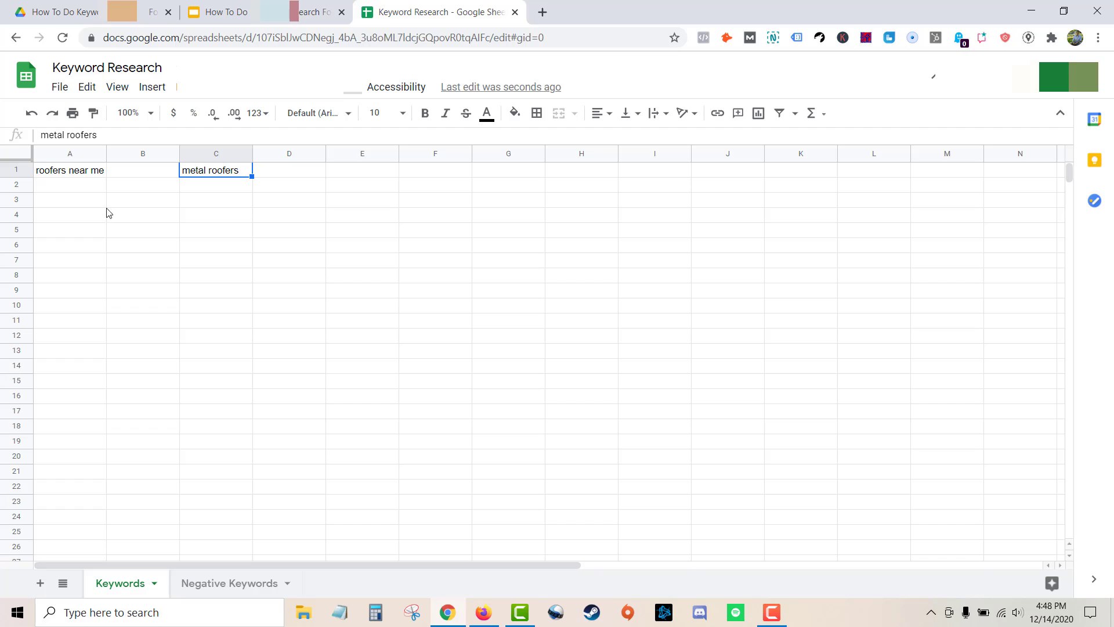
left_click(58, 174)
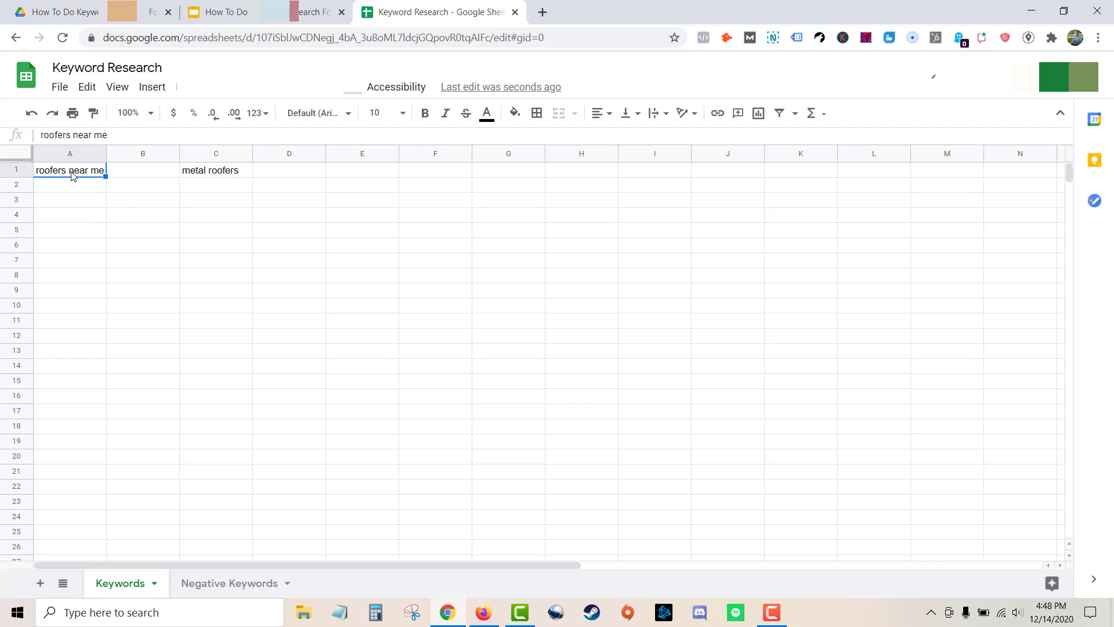
left_click(217, 174)
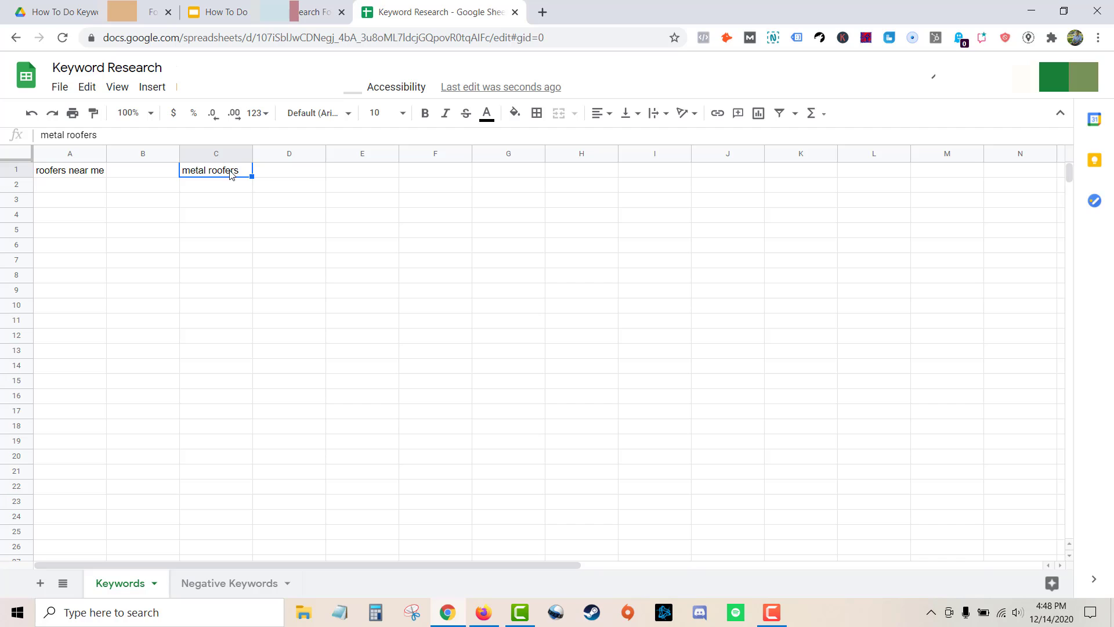
left_click_drag(235, 173, 232, 267)
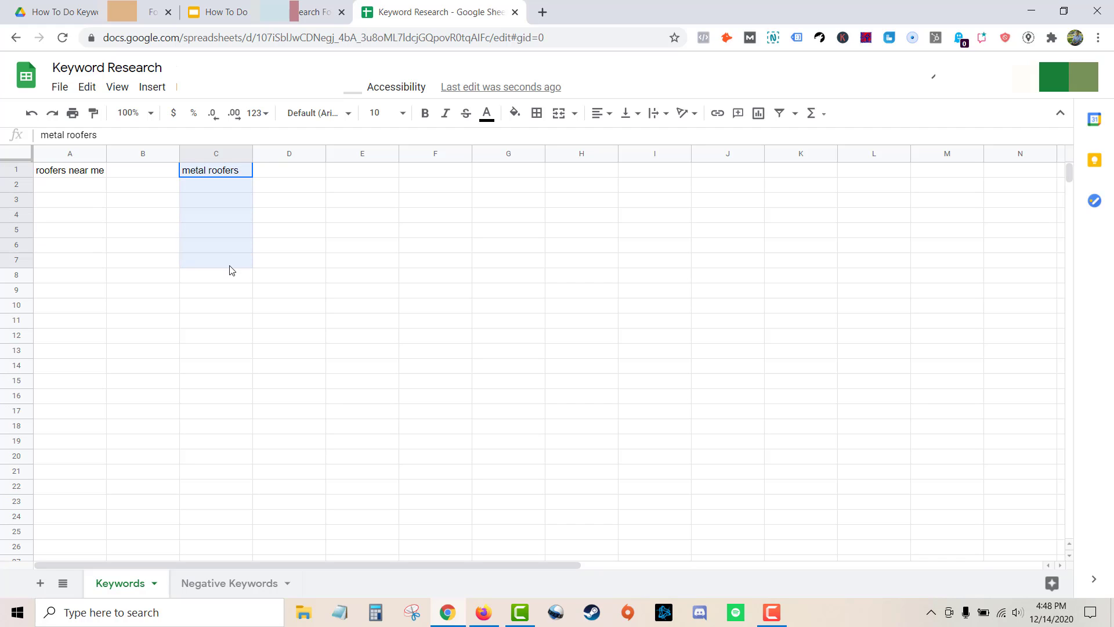
left_click(230, 171)
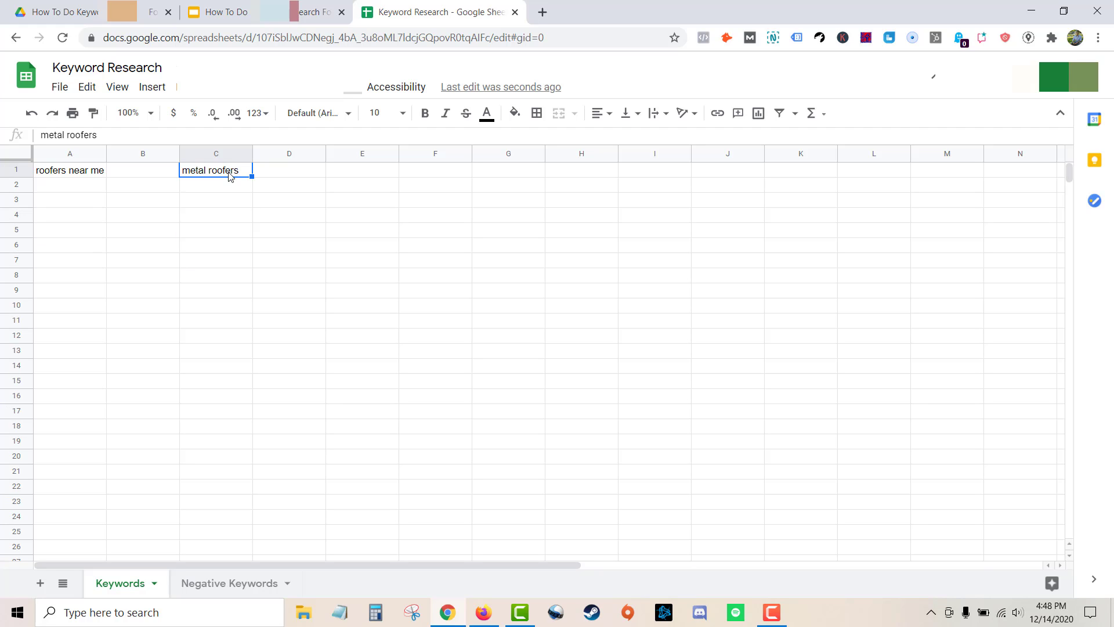
mouse_move(229, 173)
left_mouse_down()
mouse_move(224, 217)
mouse_move(219, 176)
left_mouse_up()
Copy the keyword "roofing companies near me" and paste it into cell E1 of the spreadsheet.
key("alt+Tab")
scroll(242, 402, "down", 1)
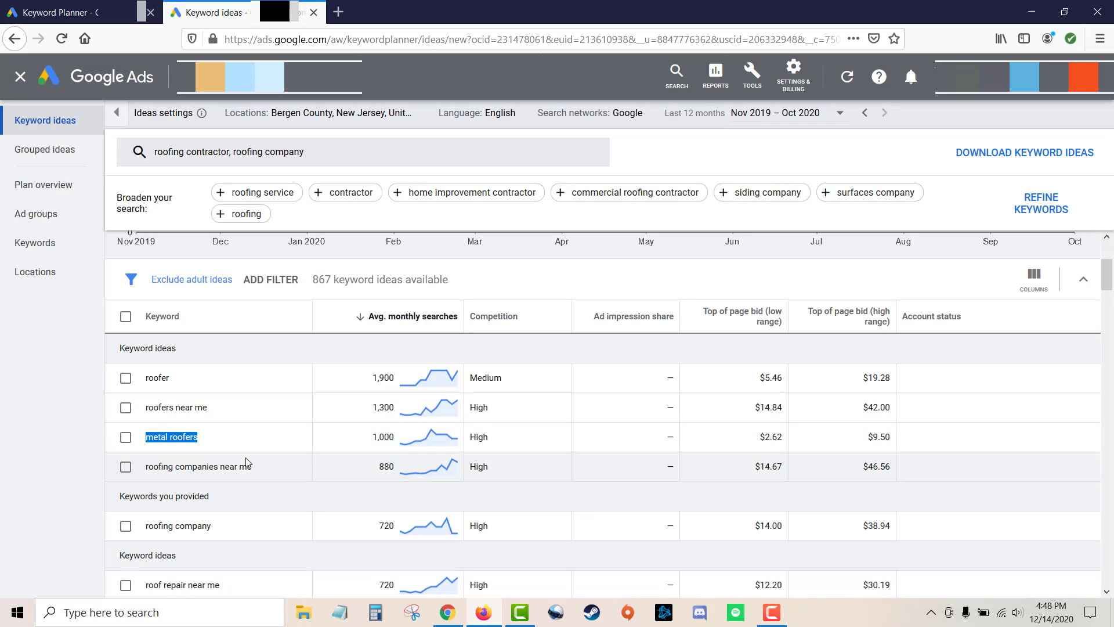
left_click_drag(252, 466, 147, 467)
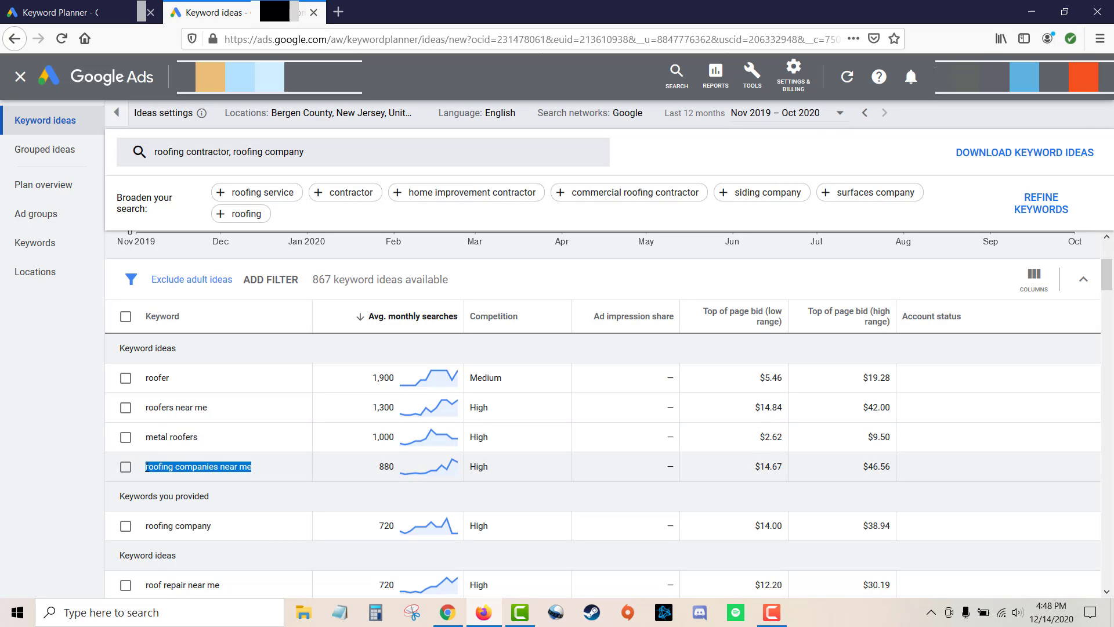
key("ctrl+c")
key("alt+Tab")
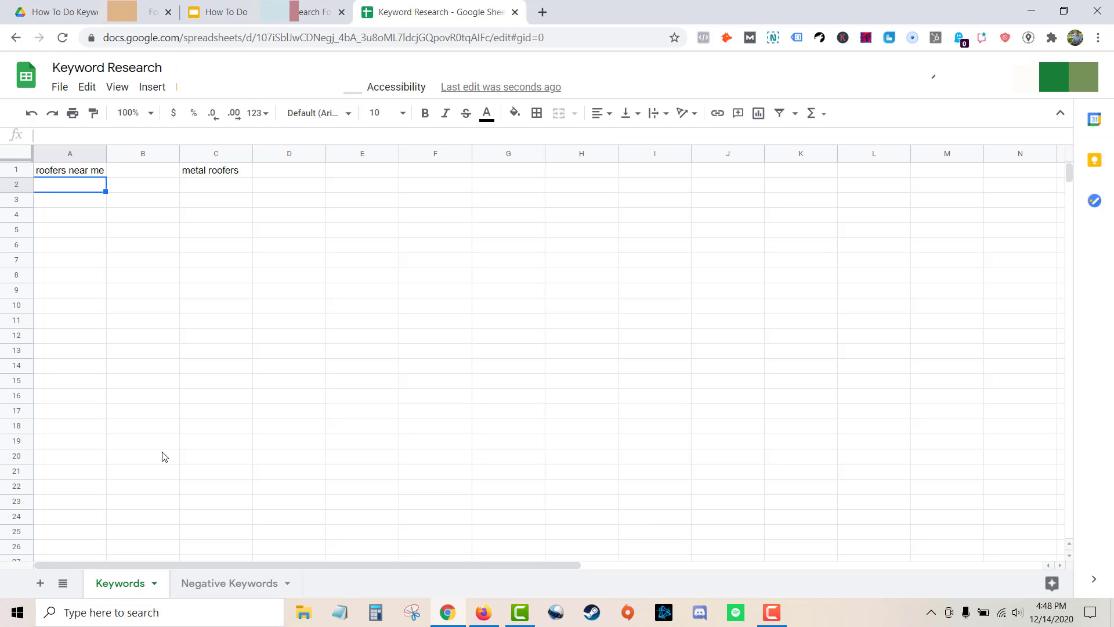
double_click(373, 170)
key("ctrl+v")
left_click(83, 187)
key("alt+Tab")
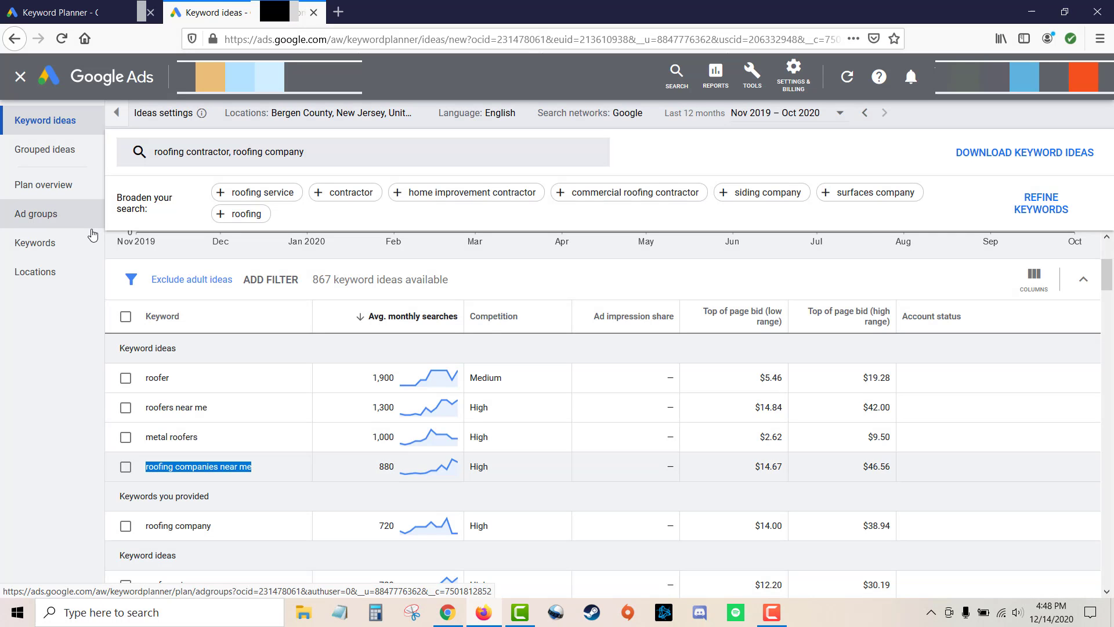
Copy the keyword "roofing company" from the keyword ideas and paste it into cell E2 of the spreadsheet.
scroll(247, 369, "down", 2)
left_click_drag(212, 457, 149, 456)
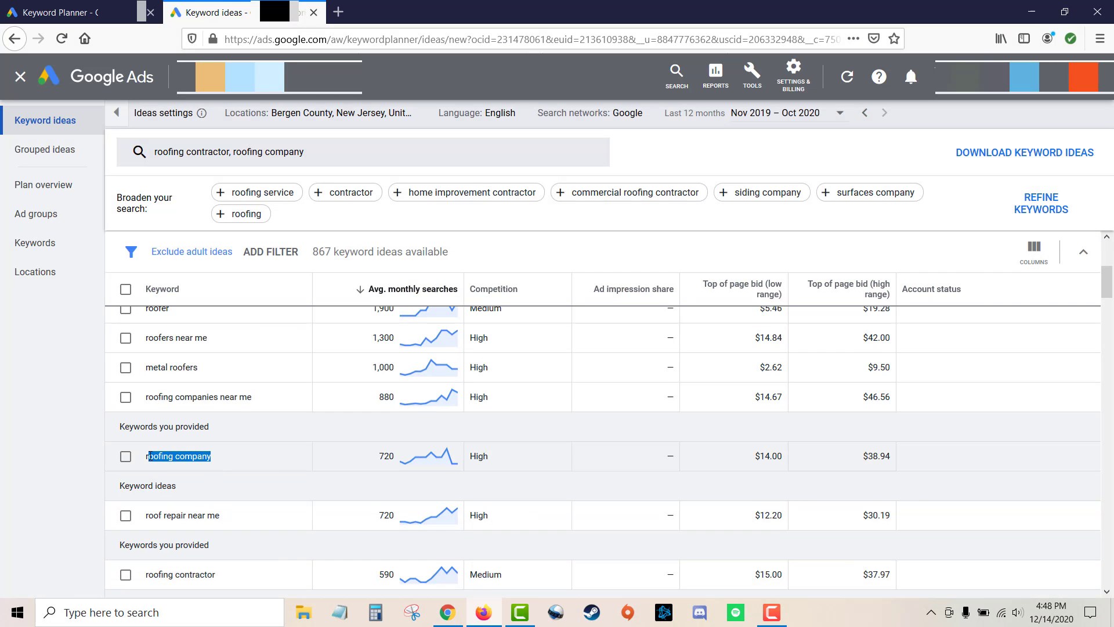
key("ctrl+c")
key("alt+Tab")
left_click(380, 186)
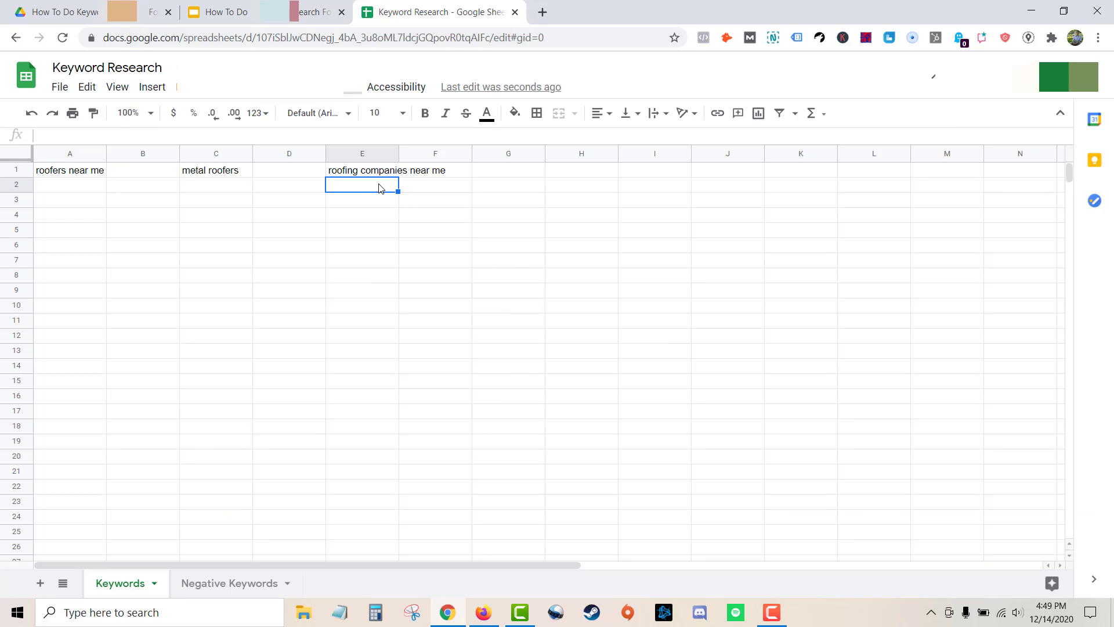
key("ctrl+v")
key("Return")
left_click_drag(376, 171, 373, 185)
left_click(374, 201)
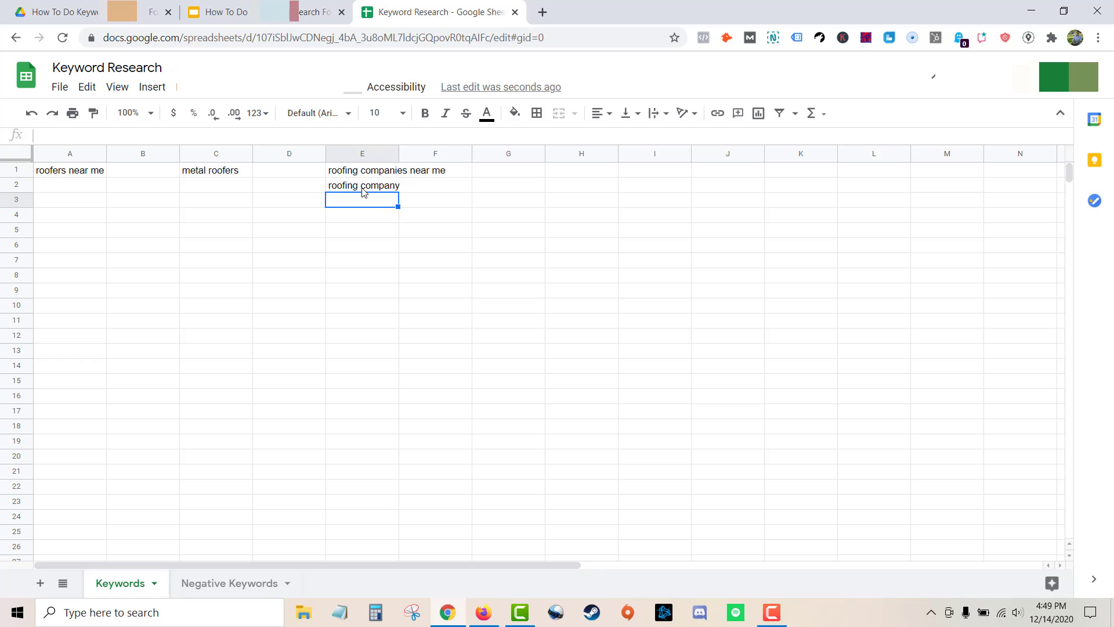
Copy the keyword "roof repair near me" and paste it into cell G1 of the spreadsheet.
key("alt+Tab")
scroll(287, 367, "down", 1)
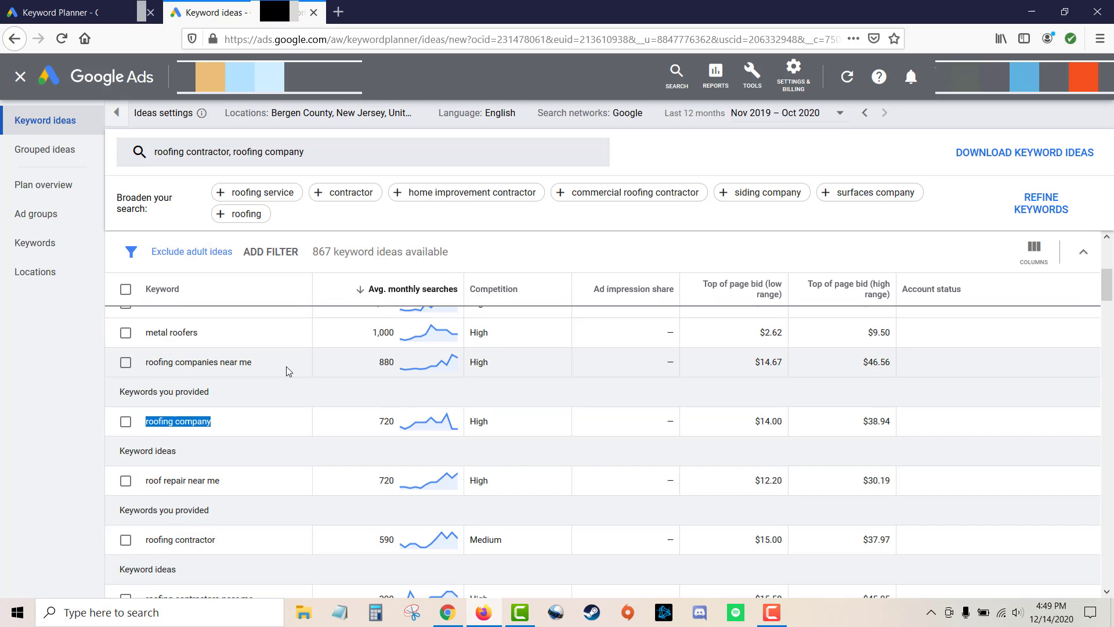
left_click(222, 480)
left_click_drag(221, 480, 144, 483)
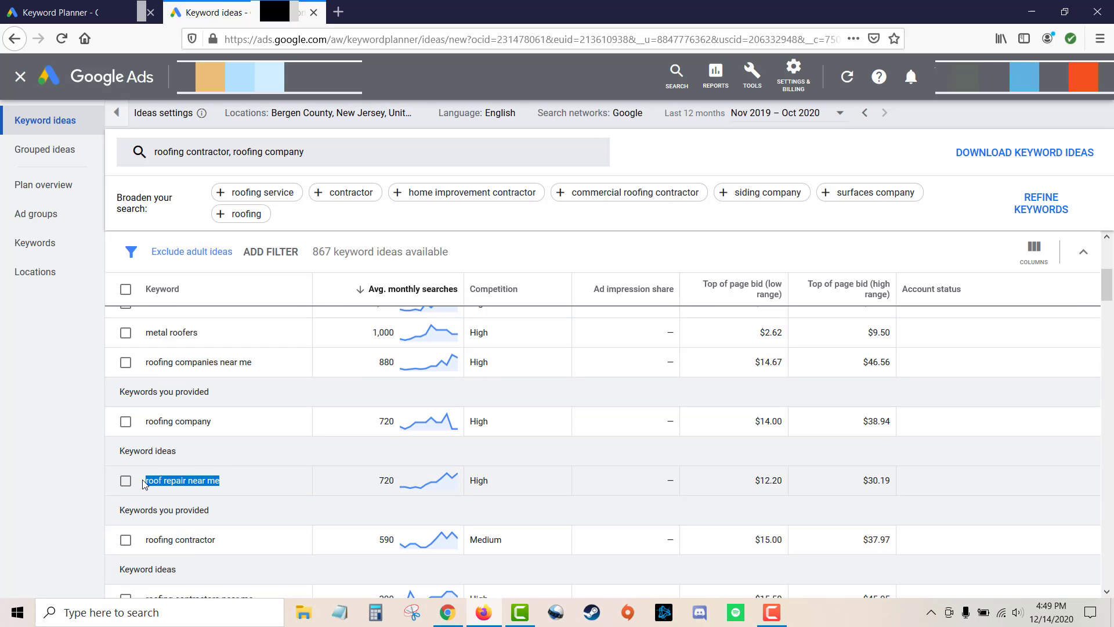
key("alt+Tab")
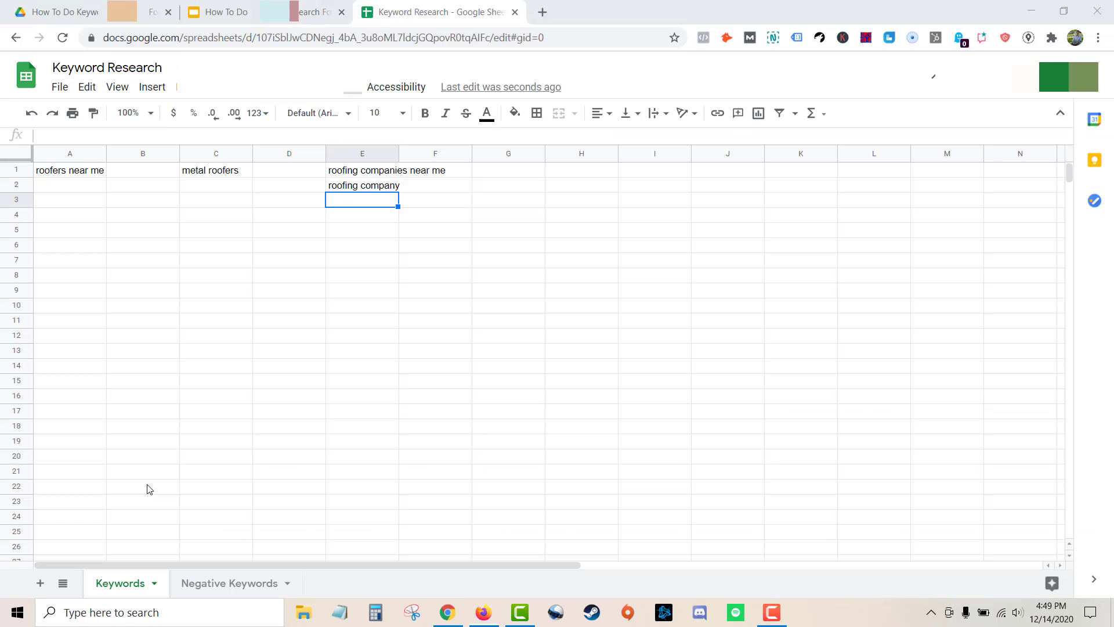
double_click(527, 169)
key("ctrl+v")
key("Return")
Copy the keyword "roofing contractor" and paste it into cell I1 of the spreadsheet.
key("alt+Tab")
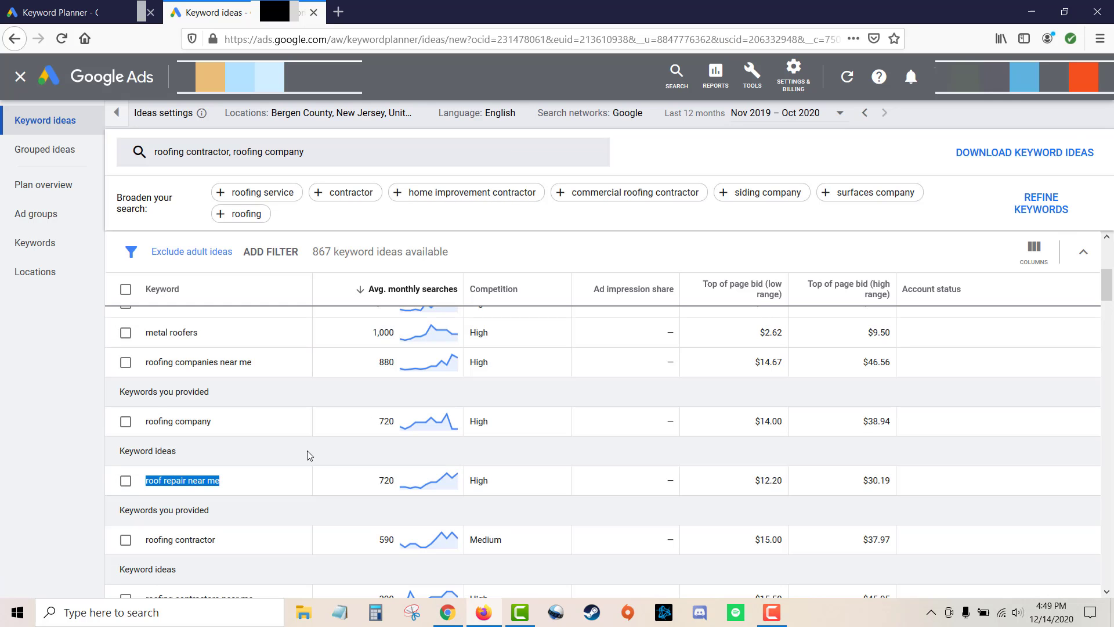
scroll(278, 457, "down", 1)
left_click_drag(216, 472, 151, 473)
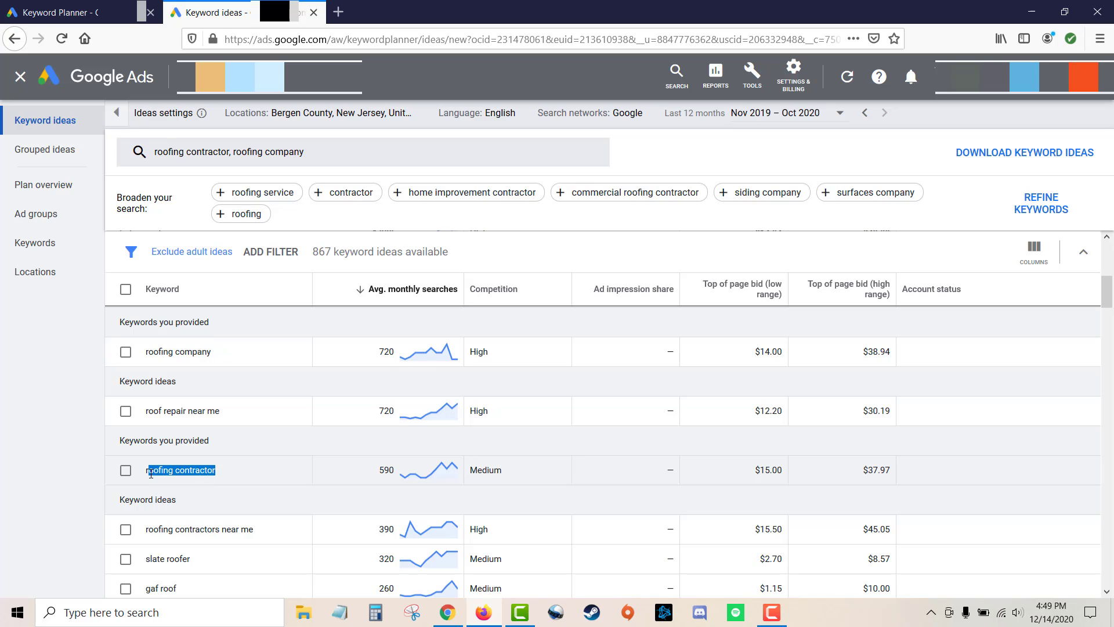
key("ctrl+c")
key("alt+Tab")
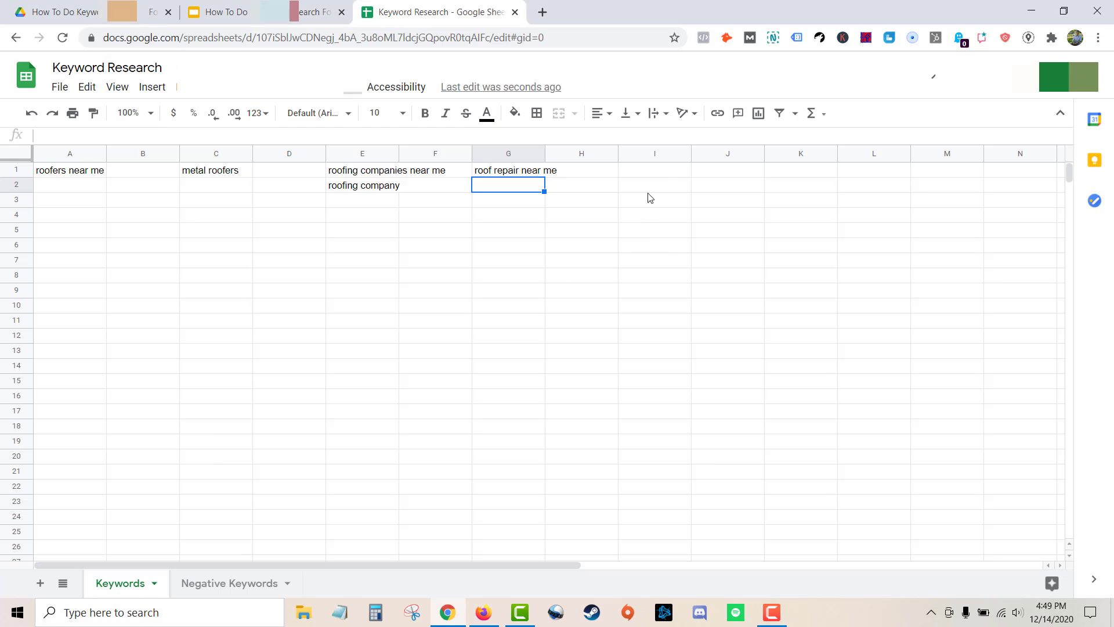
double_click(663, 173)
key("ctrl+v")
key("Return")
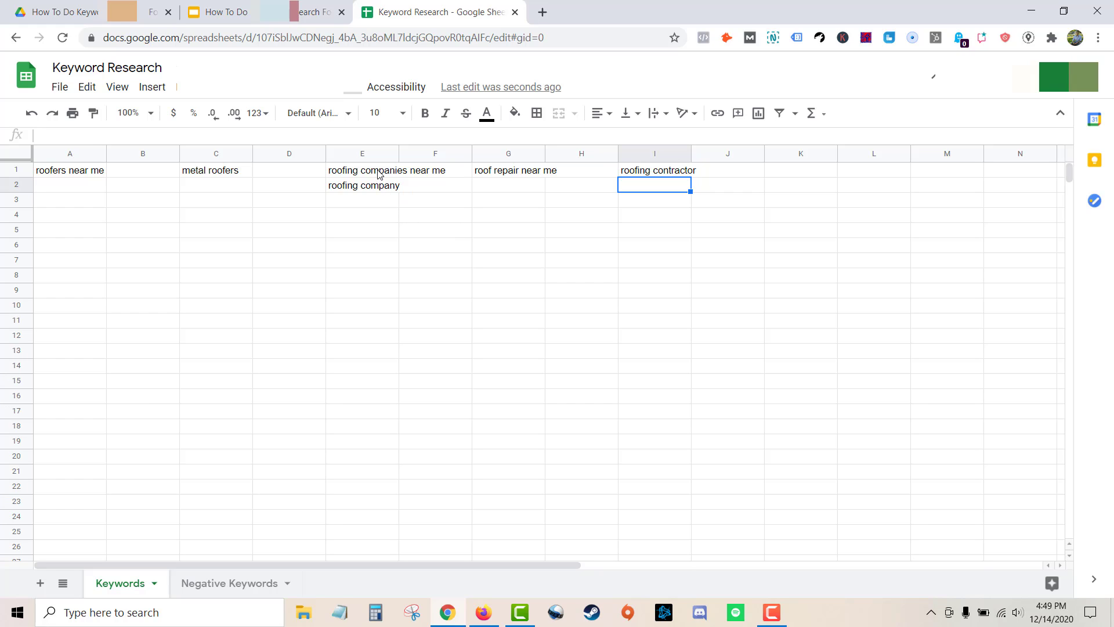
left_click_drag(378, 170, 381, 202)
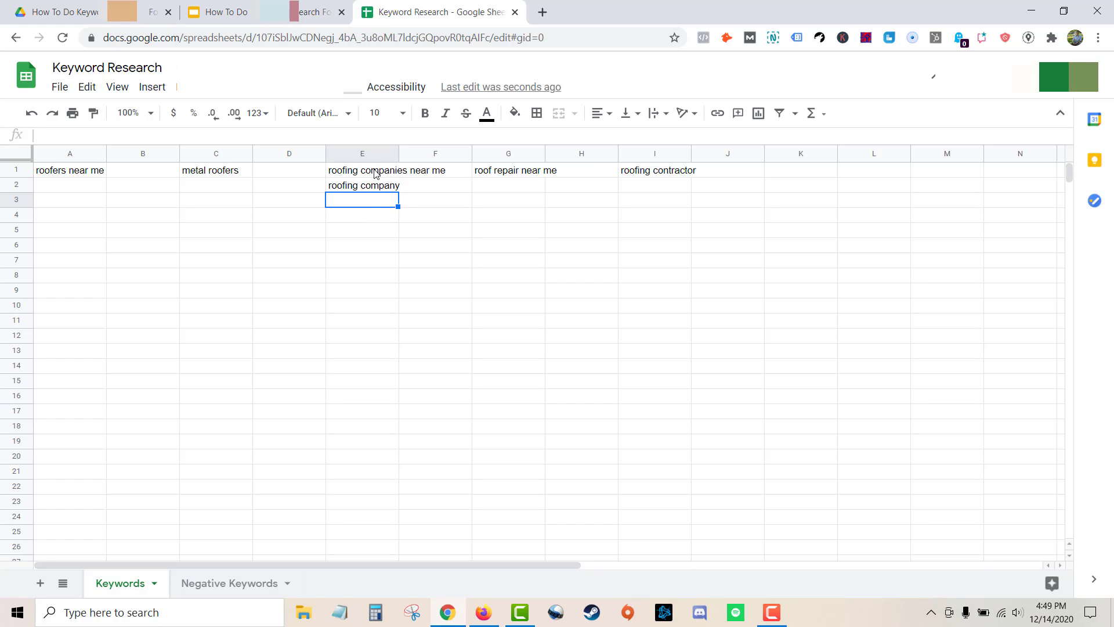
left_click_drag(374, 169, 373, 191)
left_click(367, 204)
left_click(671, 174)
left_click_drag(374, 174, 376, 186)
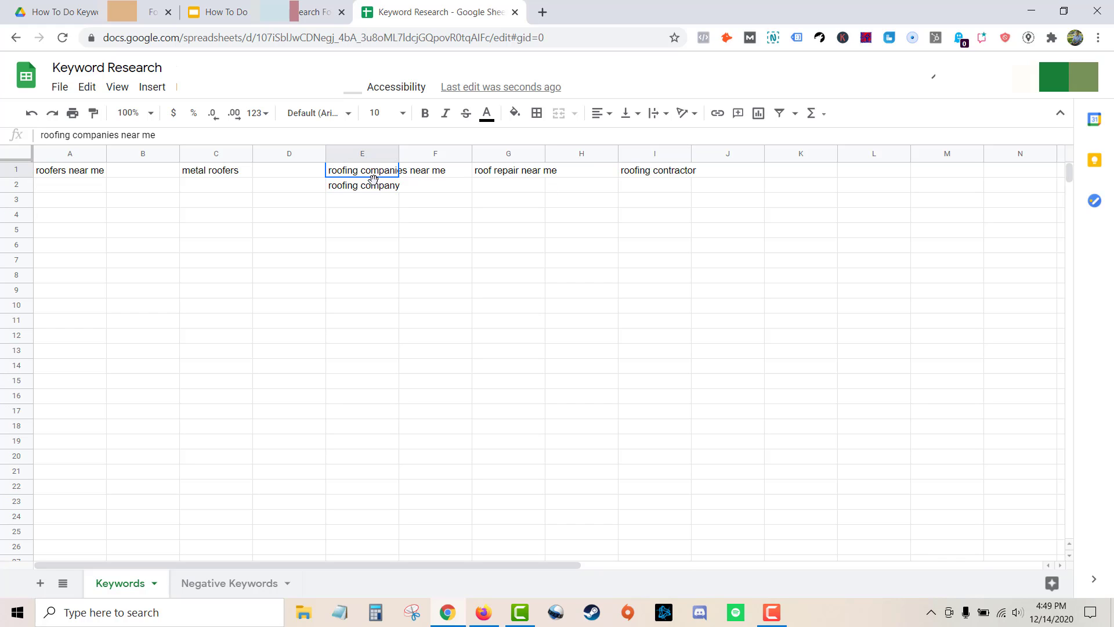
left_click(378, 205)
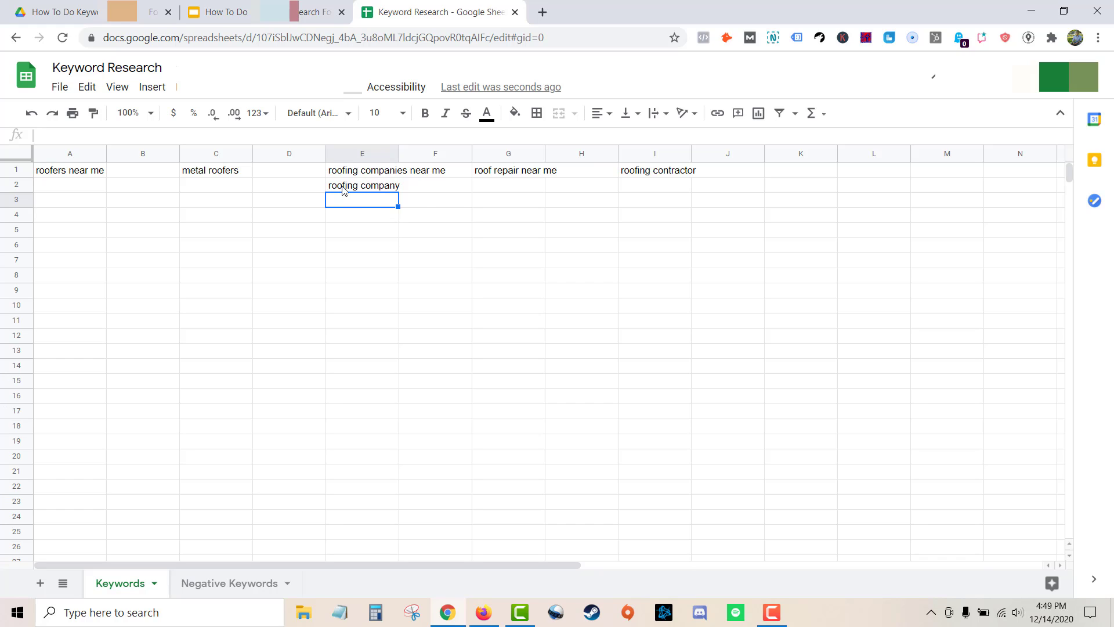
left_click(670, 174)
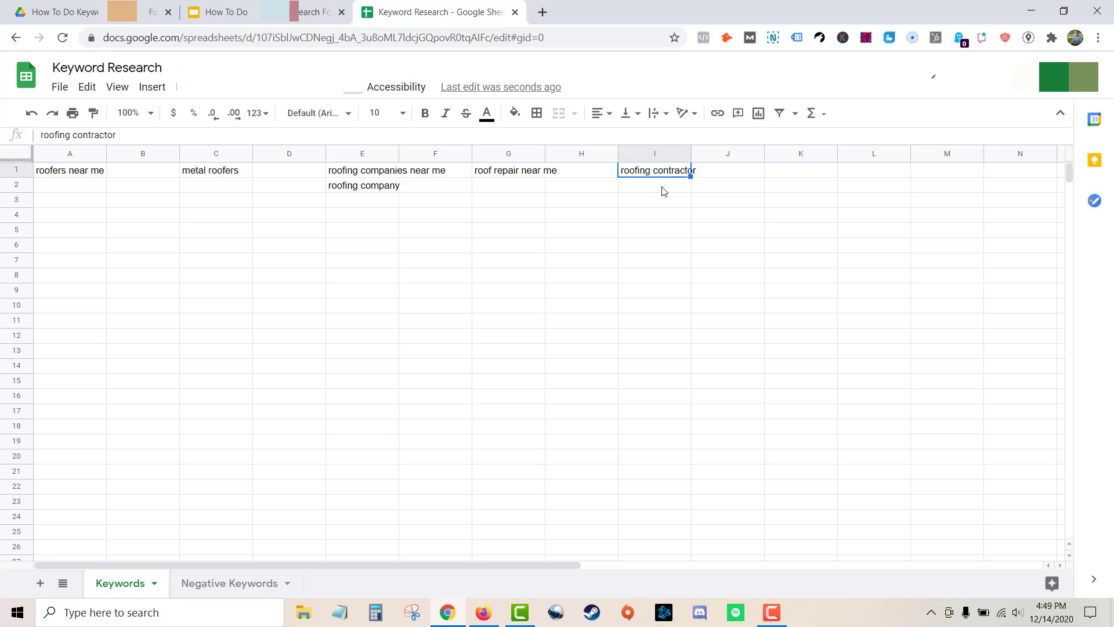
Copy the keyword "roofing contractors near me" and paste it into cell I2 of the spreadsheet.
left_click(663, 190)
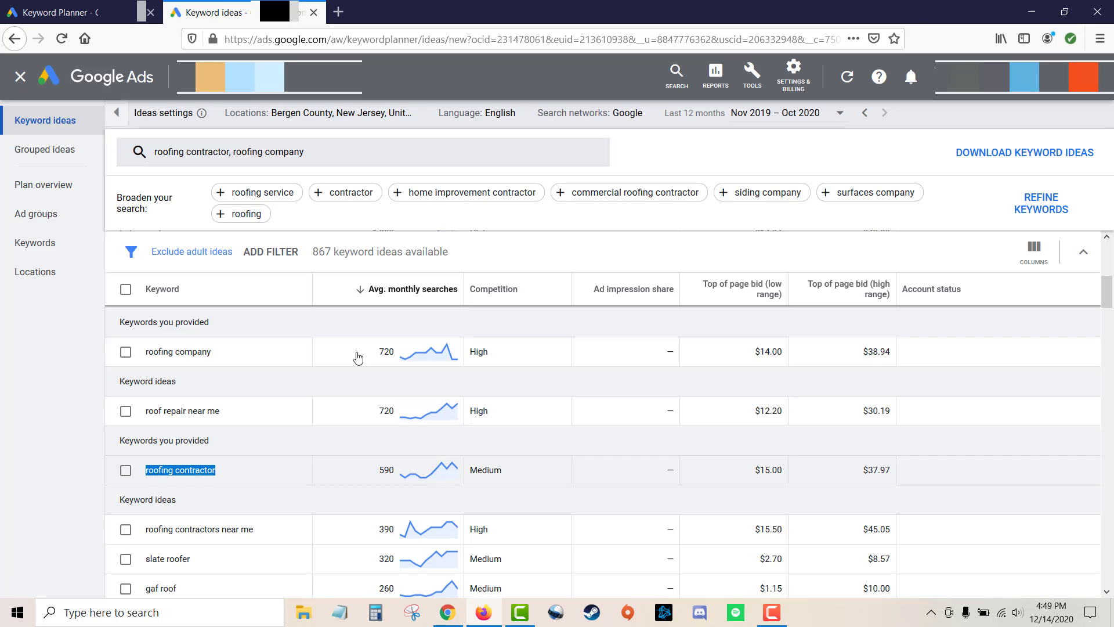
scroll(273, 393, "down", 2)
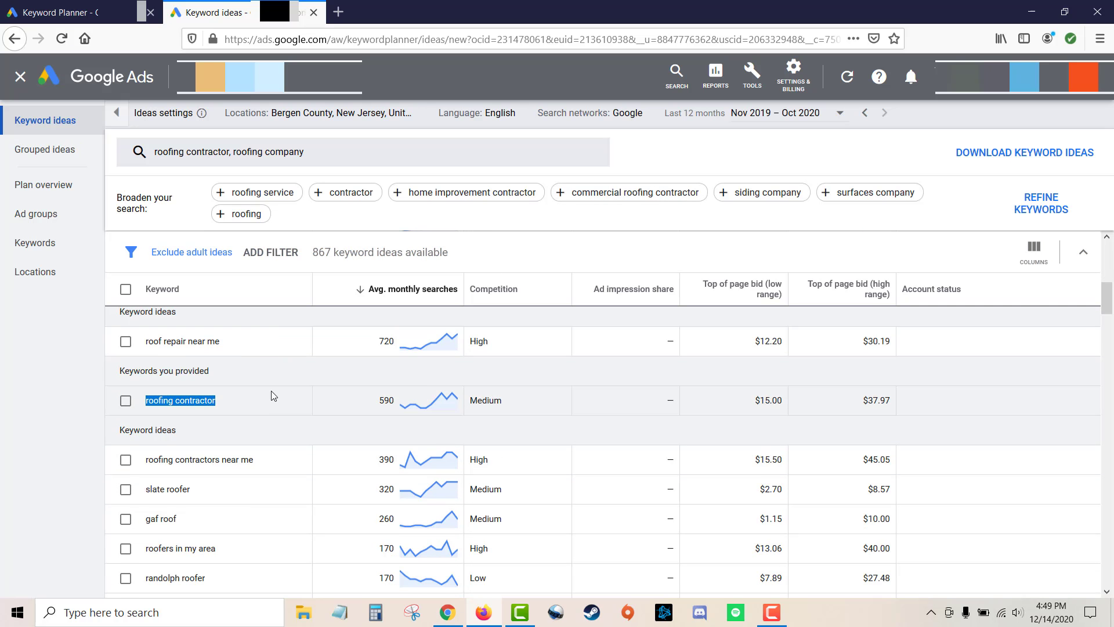
left_click_drag(259, 429, 146, 428)
key("ctrl+c")
key("alt+Tab")
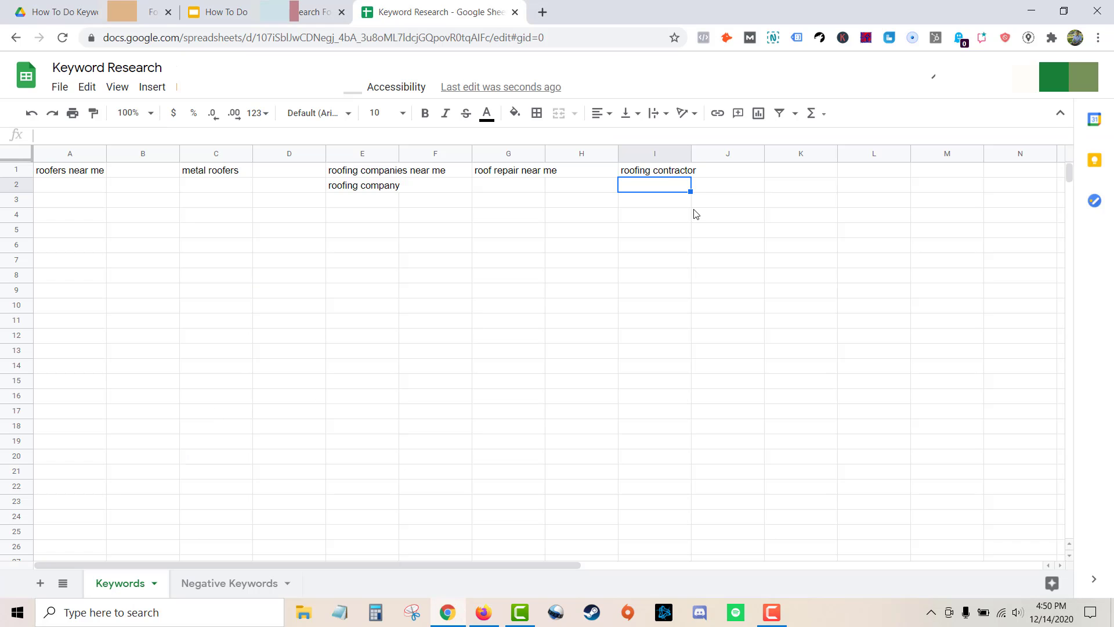
double_click(668, 184)
key("ctrl+v")
key("Return")
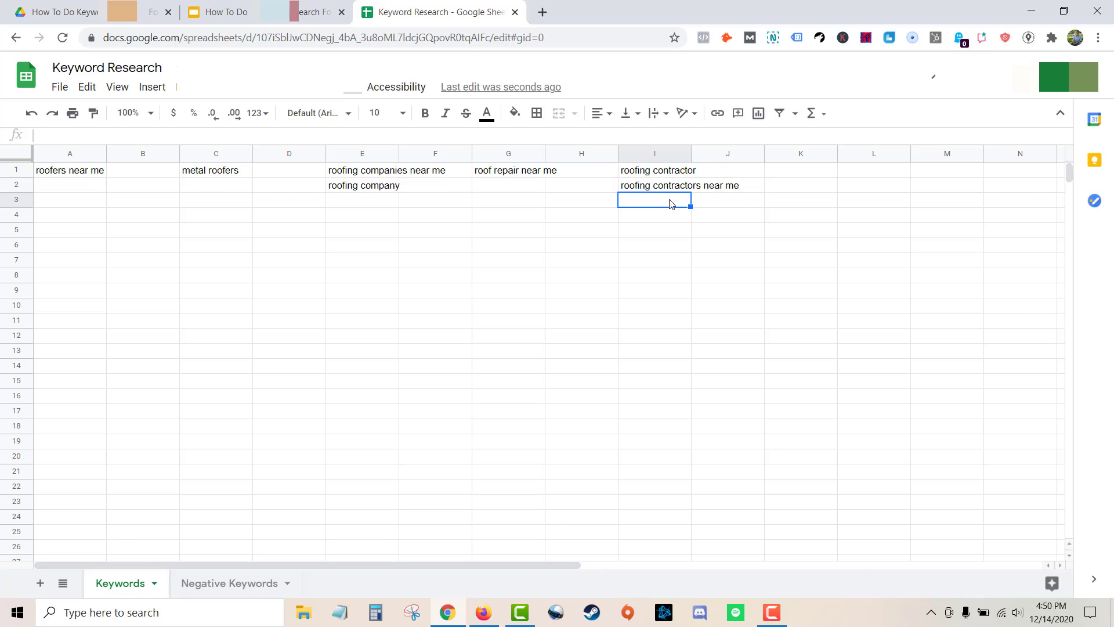
Copy the keyword "slate roofer" and paste it into cell K1 of the spreadsheet.
key("alt+Tab")
scroll(193, 418, "down", 1)
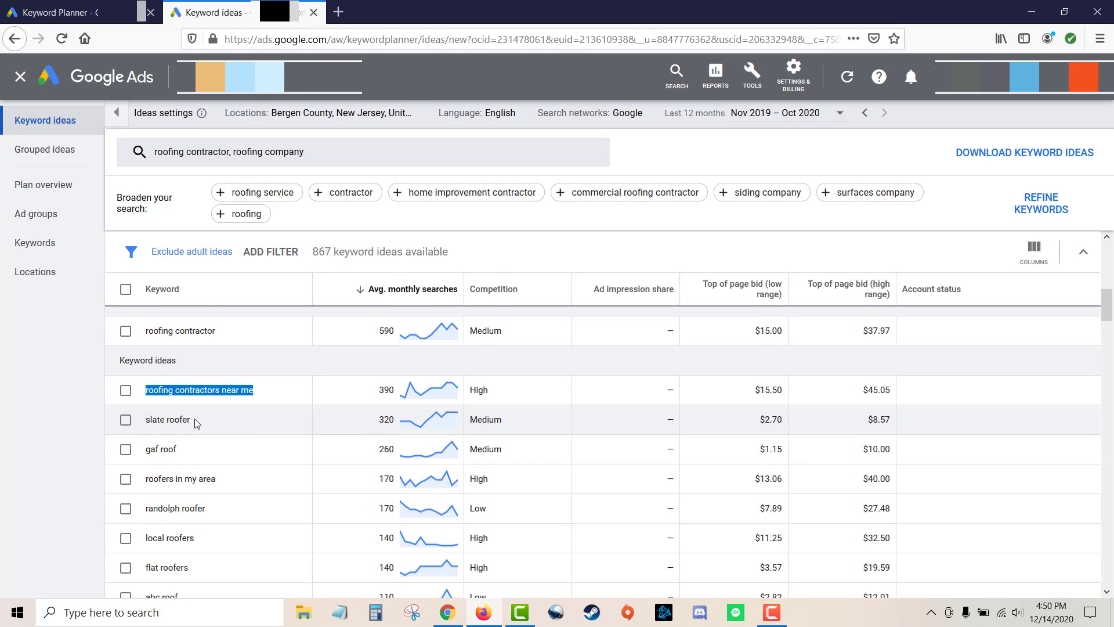
left_click_drag(191, 419, 146, 420)
key("ctrl+c")
key("alt+Tab")
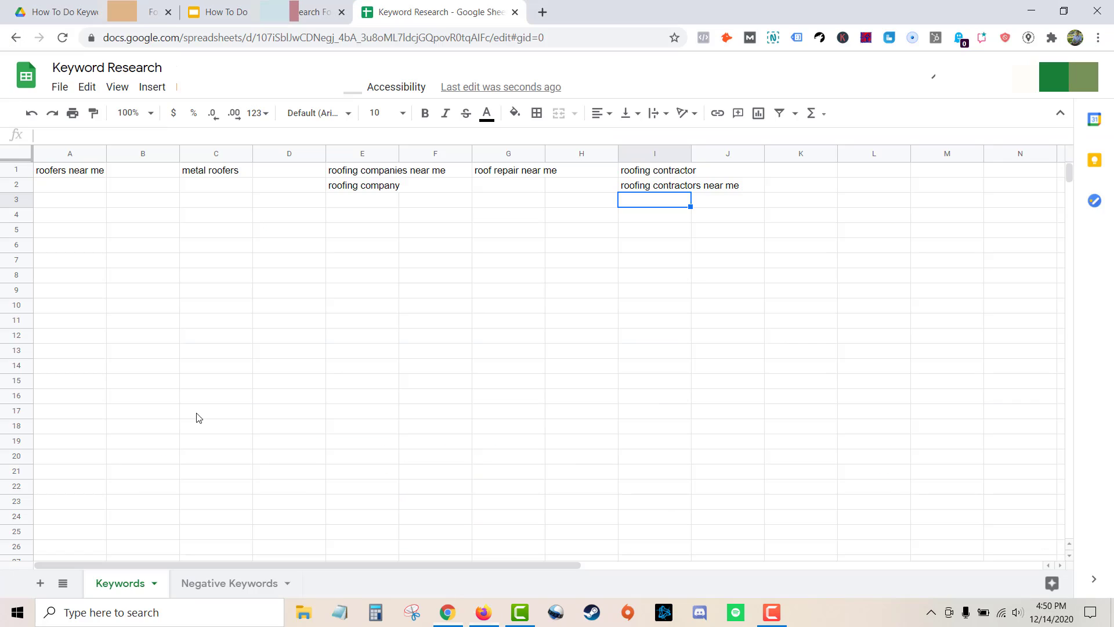
double_click(821, 173)
key("ctrl+v")
key("alt+Tab")
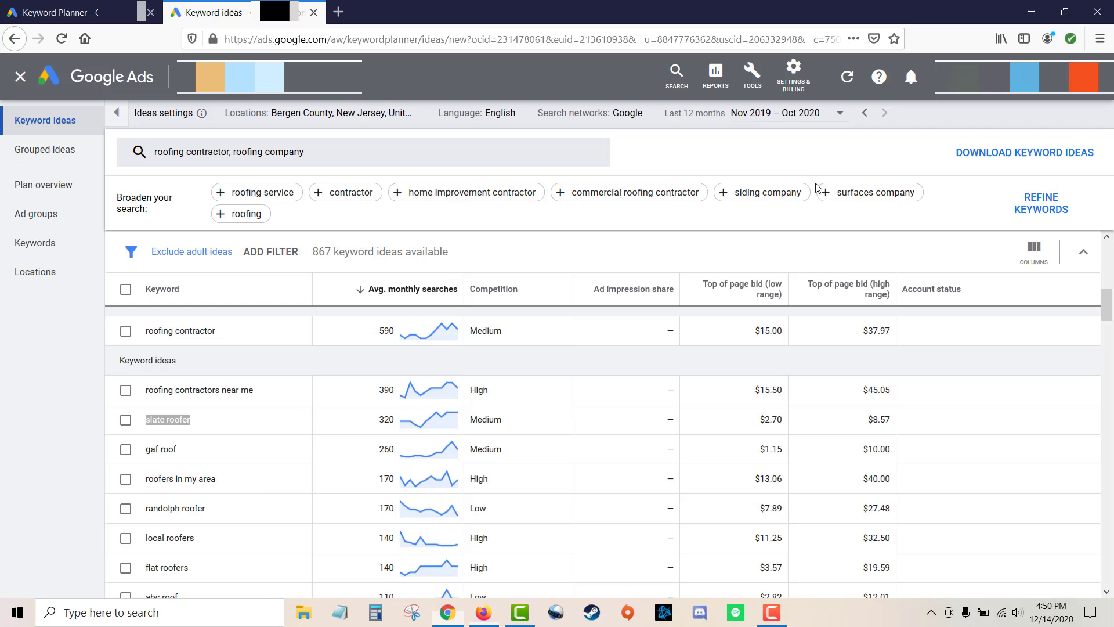
scroll(332, 449, "down", 1)
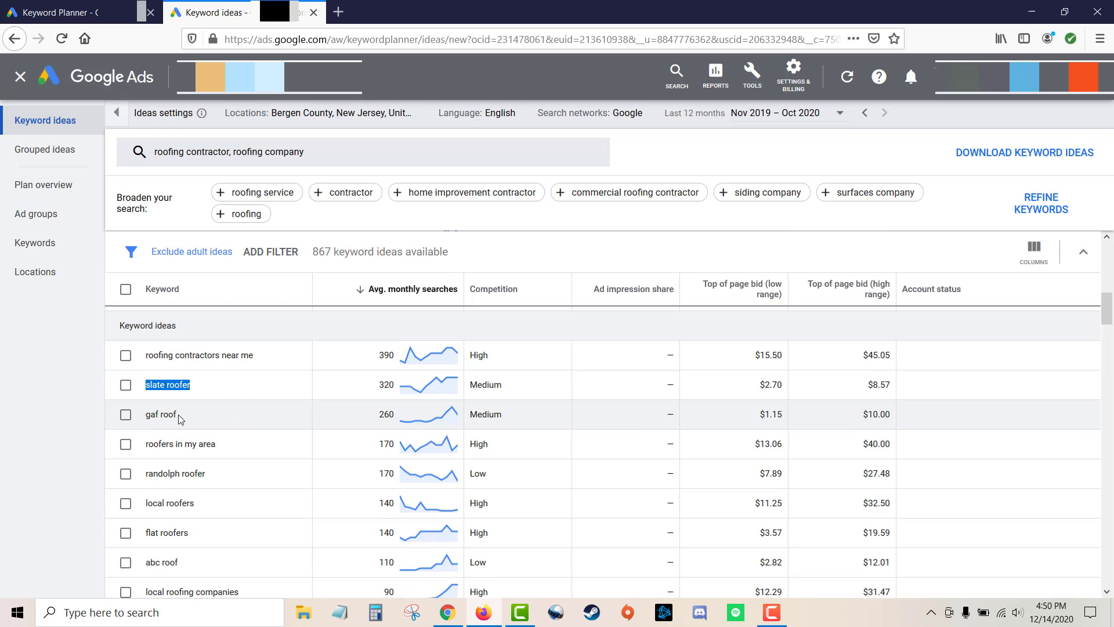
left_click_drag(181, 419, 145, 419)
left_click(44, 423)
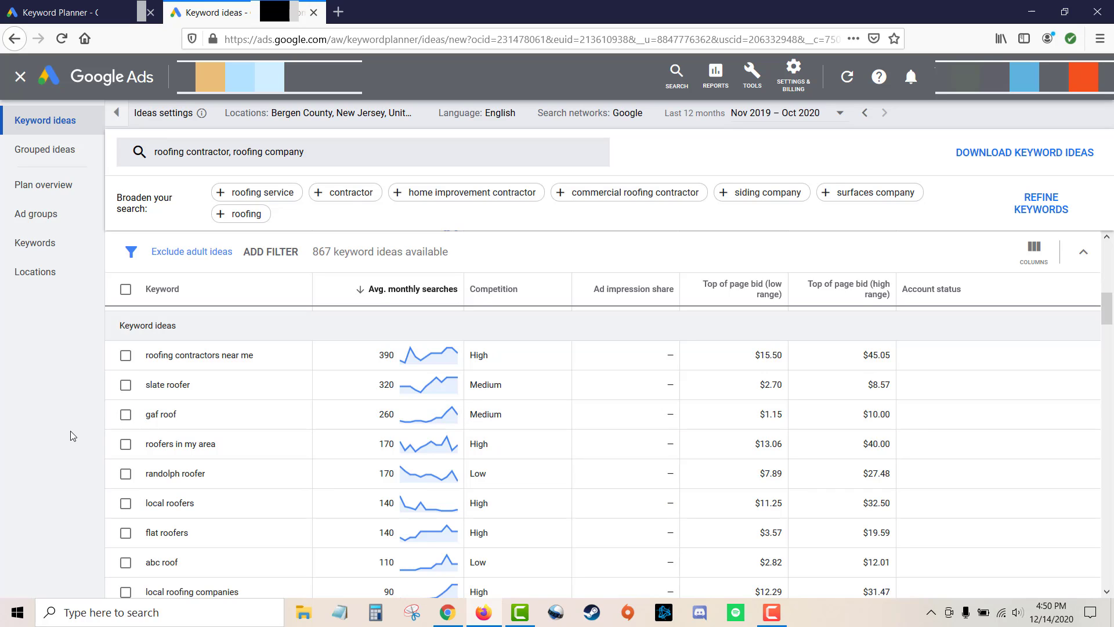
left_click_drag(145, 414, 180, 414)
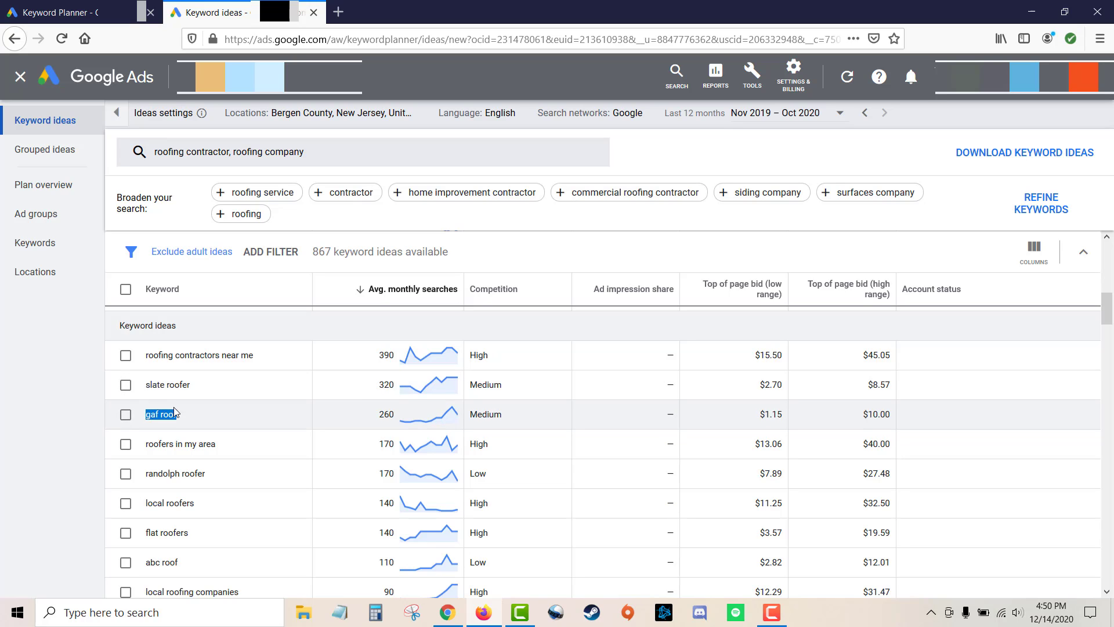
left_click(152, 415)
left_click_drag(146, 413, 178, 413)
left_click(69, 417)
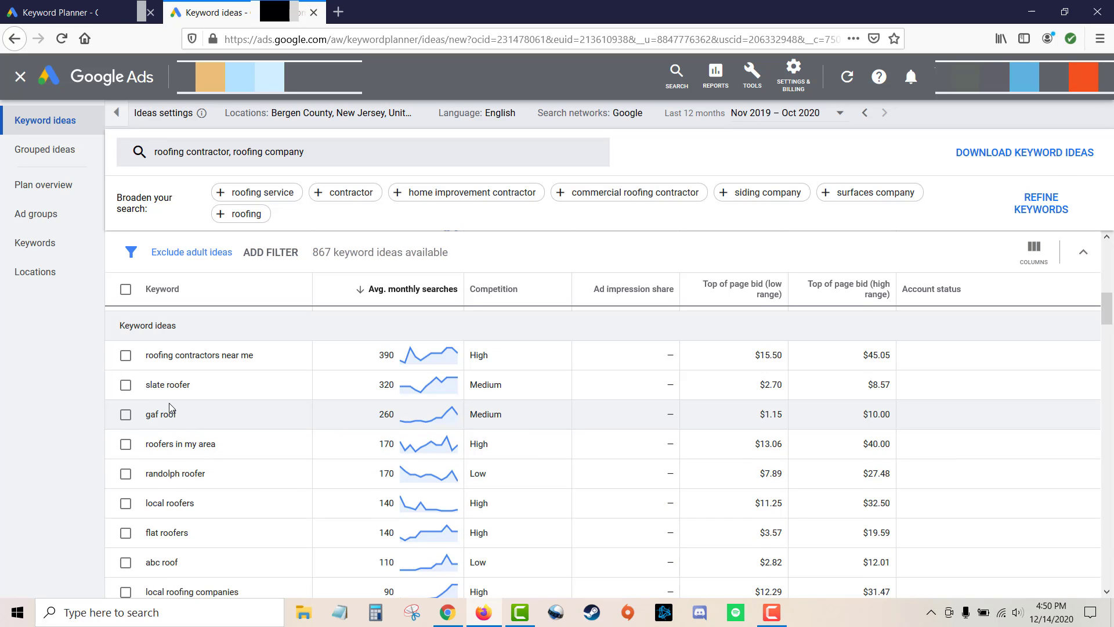
Copy the keyword "roofers in my area" and paste it into cell A2 of the spreadsheet.
scroll(172, 411, "down", 1)
left_click_drag(217, 410, 150, 410)
key("alt+Tab")
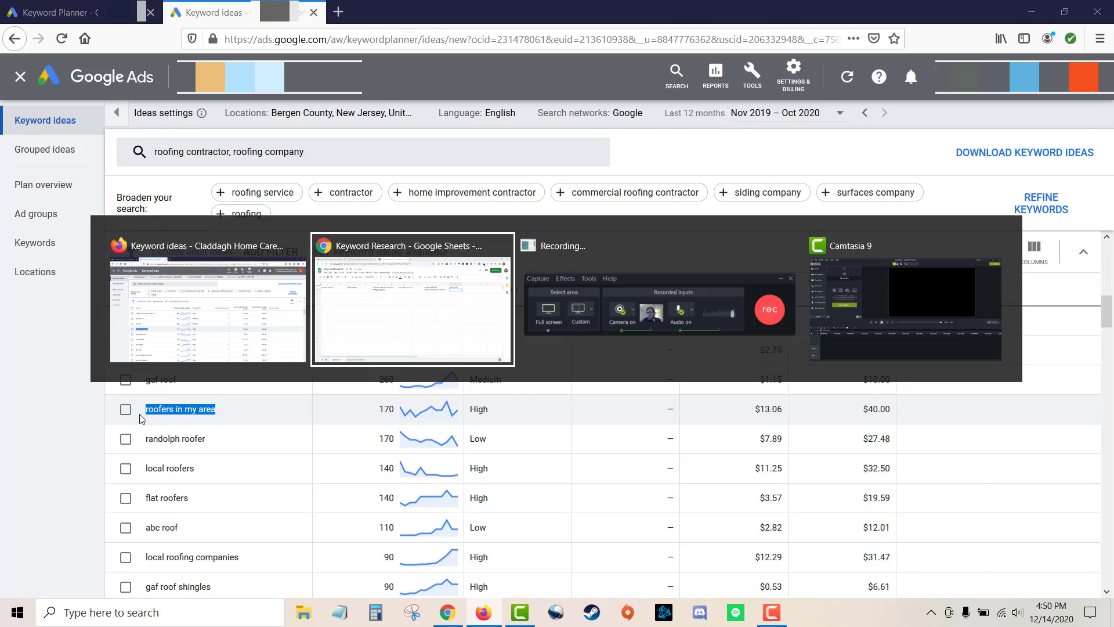
double_click(91, 189)
key("ctrl+v")
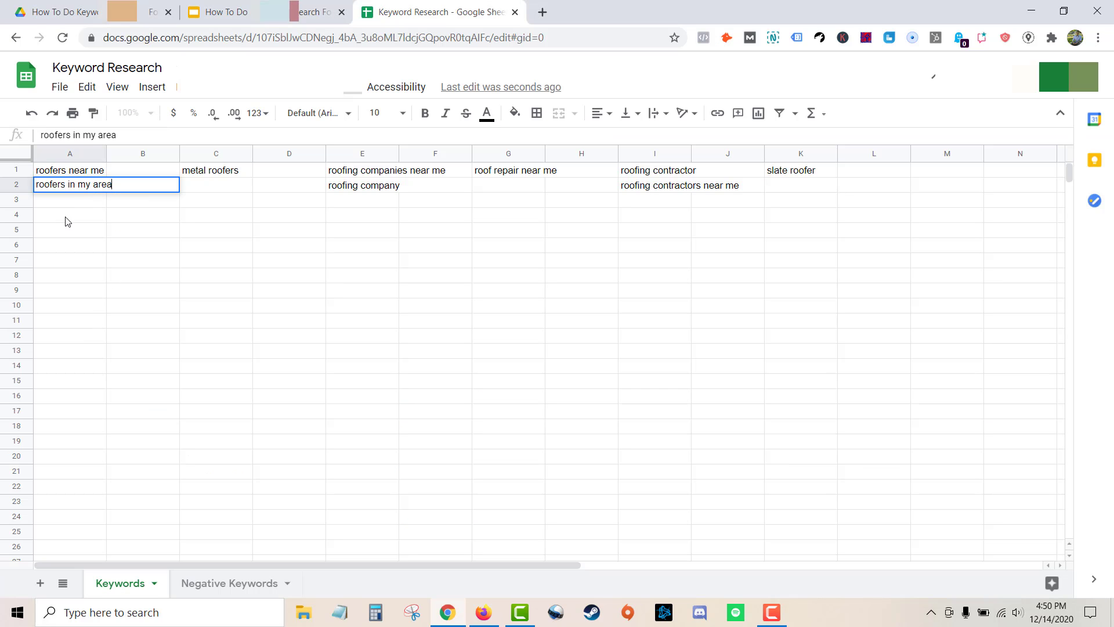
key("Return")
Copy the keyword "randolph roofer" and paste it into cell M1 of the spreadsheet.
key("alt+Tab")
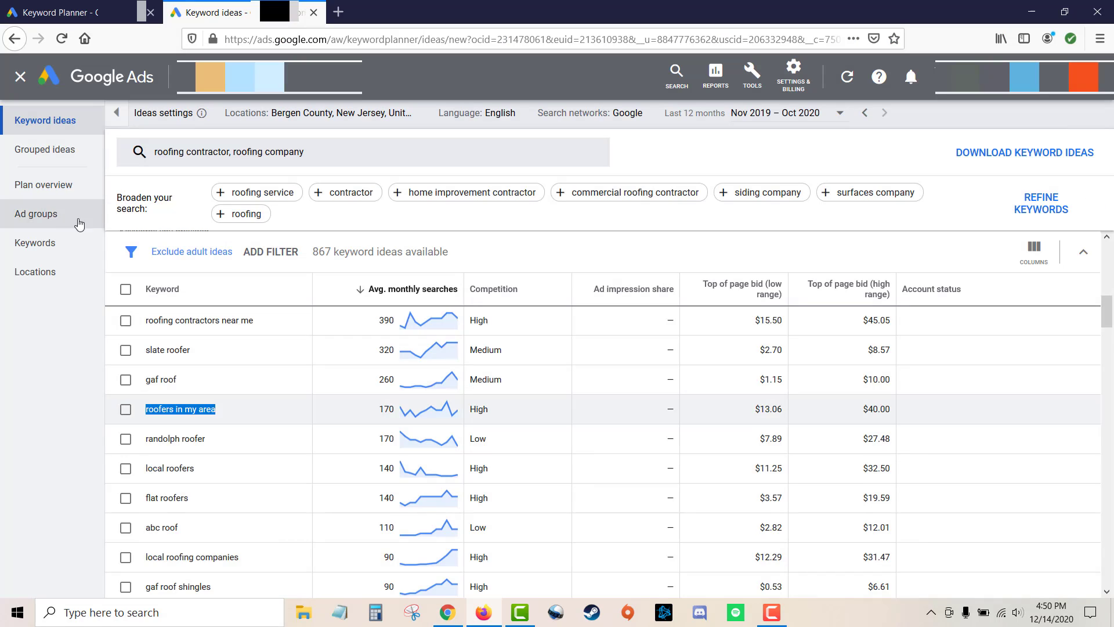
scroll(211, 407, "down", 1)
left_click(212, 406)
left_click_drag(211, 404, 149, 403)
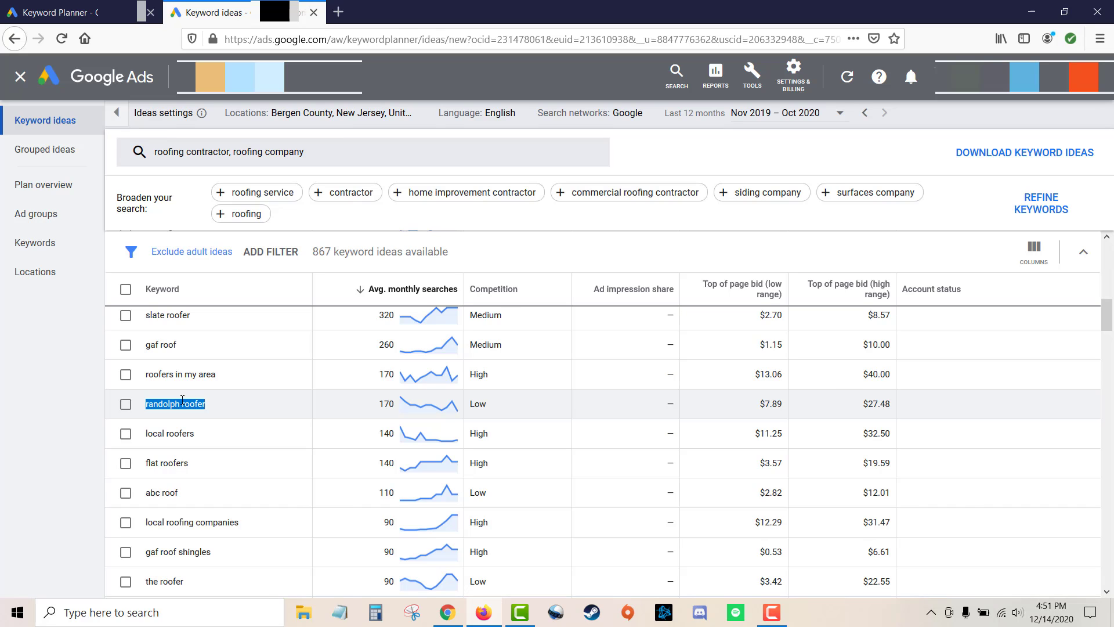
key("alt+Tab")
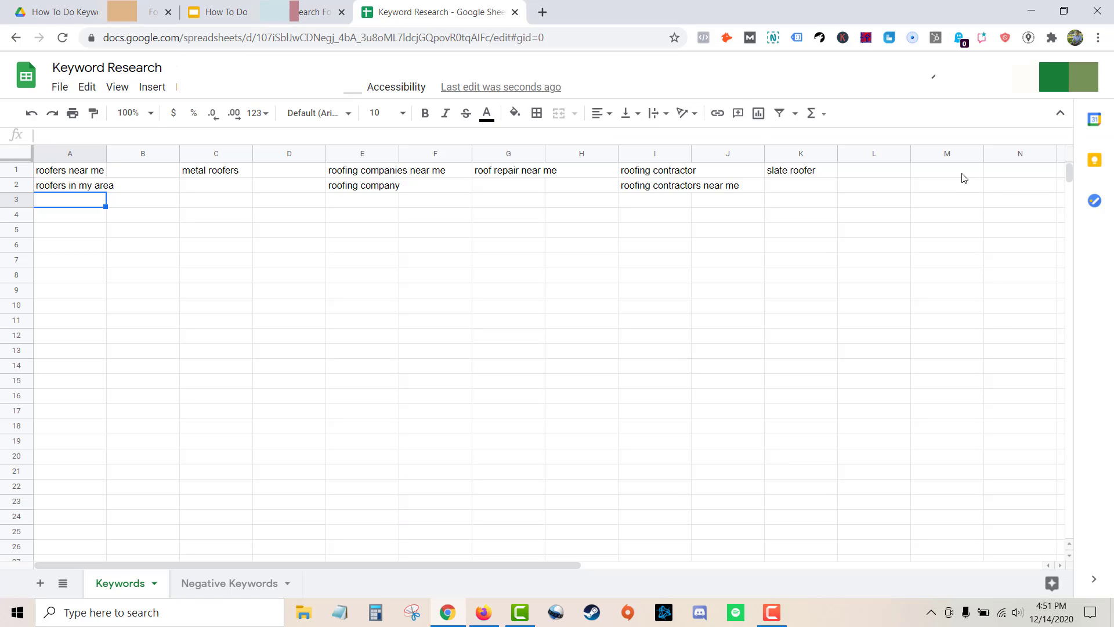
left_click(961, 175)
key("ctrl+v")
key("Return")
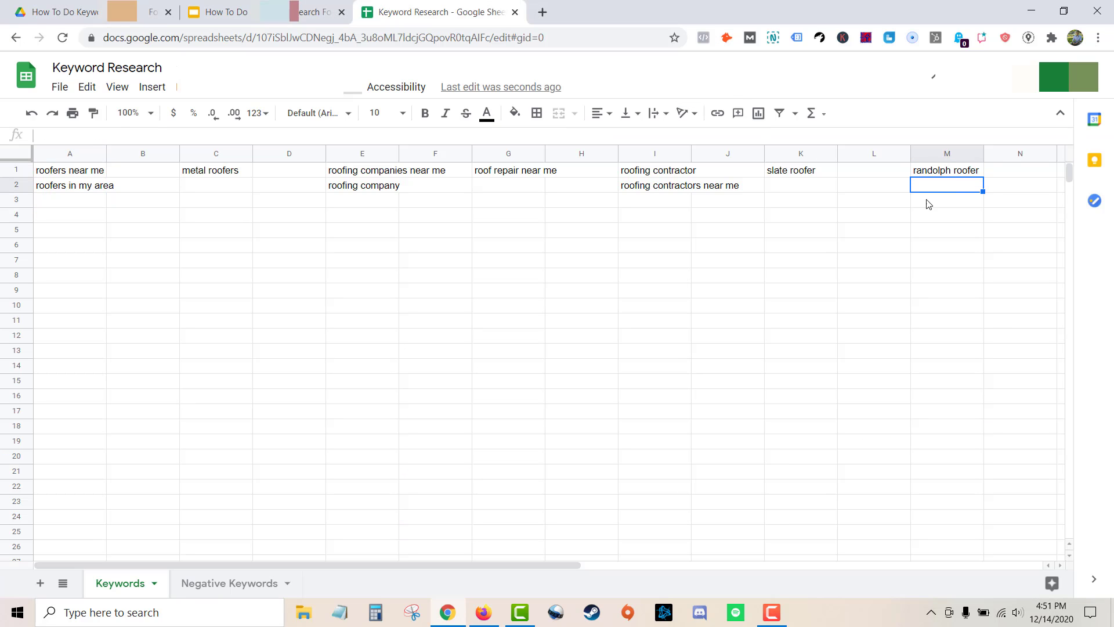
left_click(960, 171)
left_click(961, 185)
left_click(961, 172)
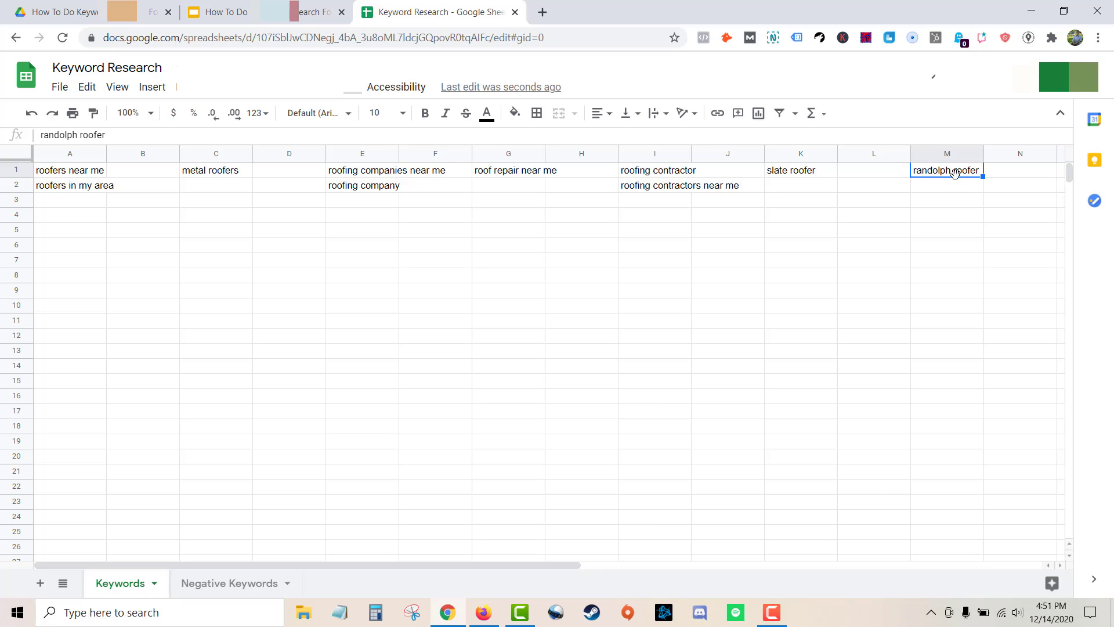
Copy the keyword "local roofers" and paste it into cell A3 of the spreadsheet.
key("alt+Tab")
left_click(13, 447)
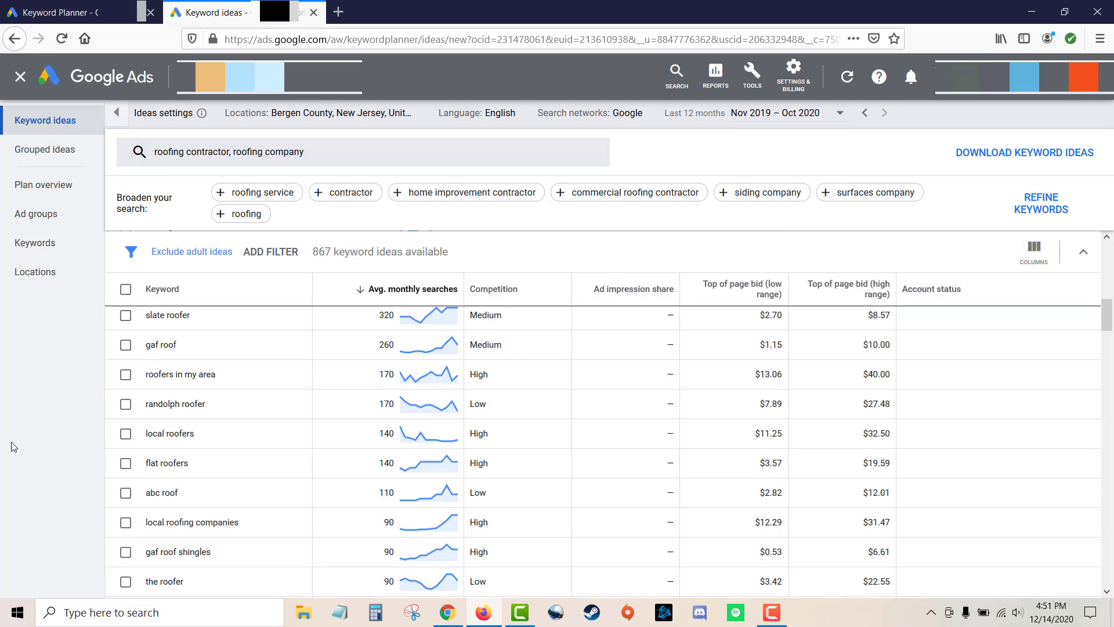
left_click_drag(201, 436, 149, 436)
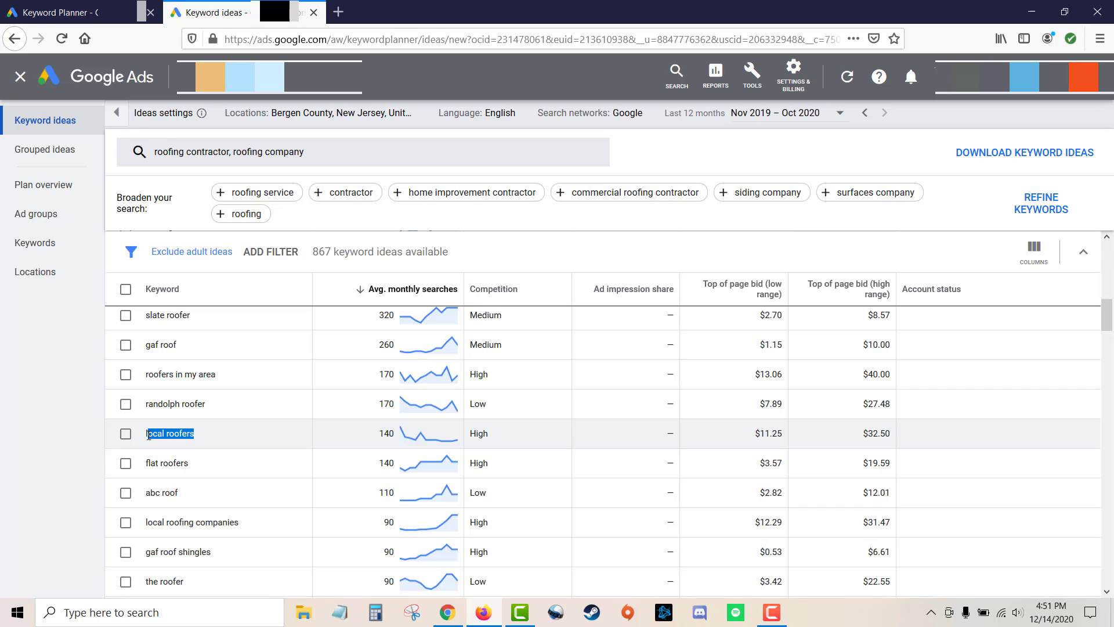
key("alt+Tab")
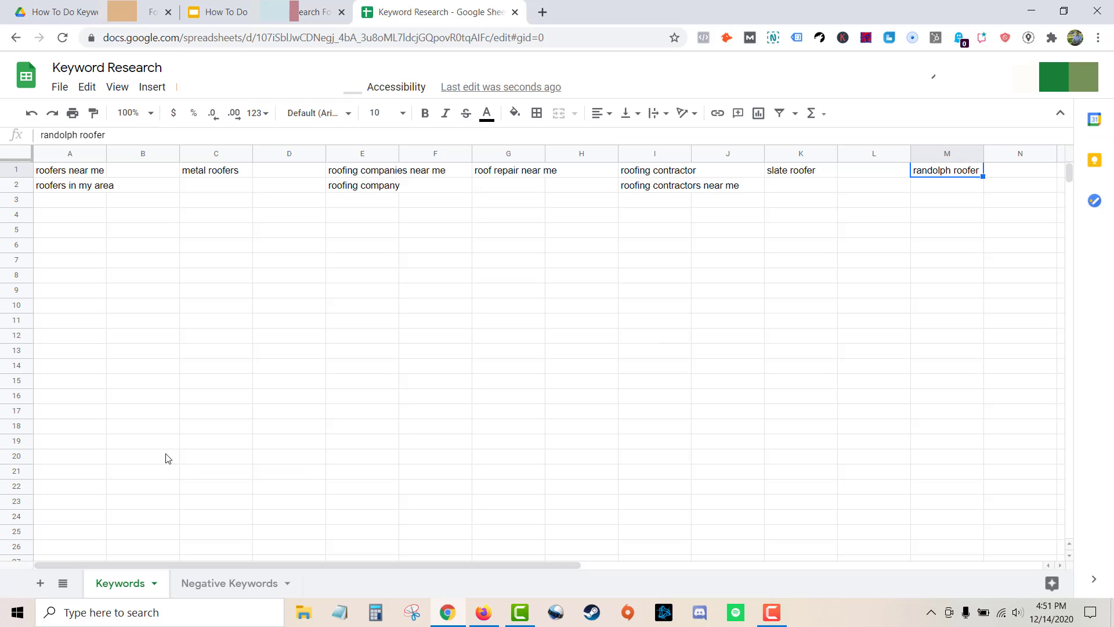
left_click(85, 205)
key("ctrl+v")
left_click(86, 221)
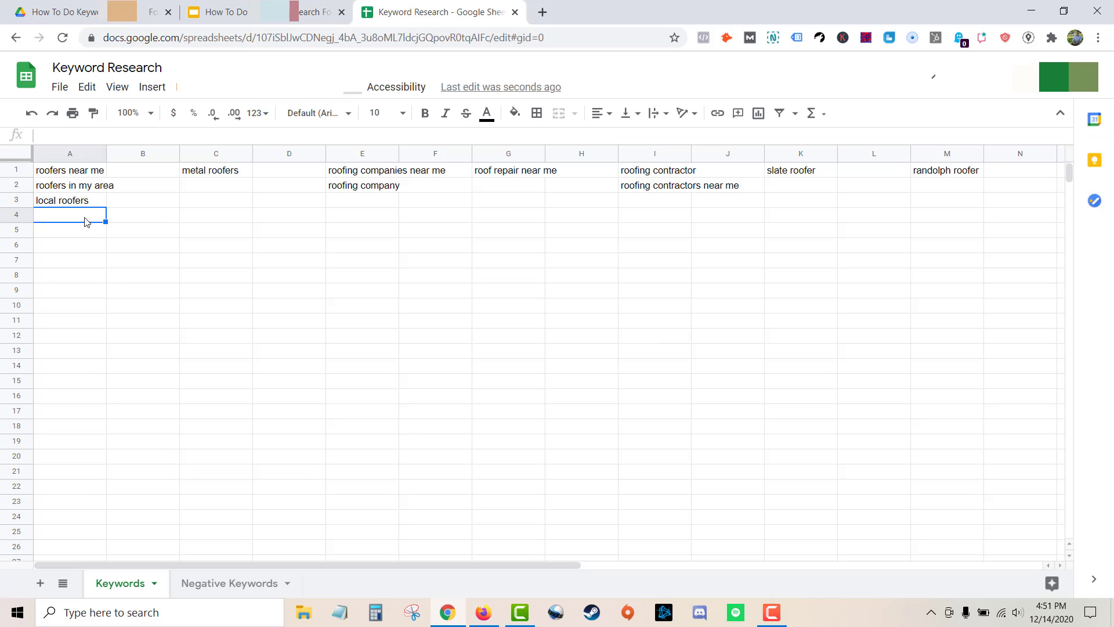
Copy the keyword "flat roofers" from the ideas list and paste it into cell O1 of the spreadsheet.
key("alt+Tab")
scroll(209, 458, "down", 1)
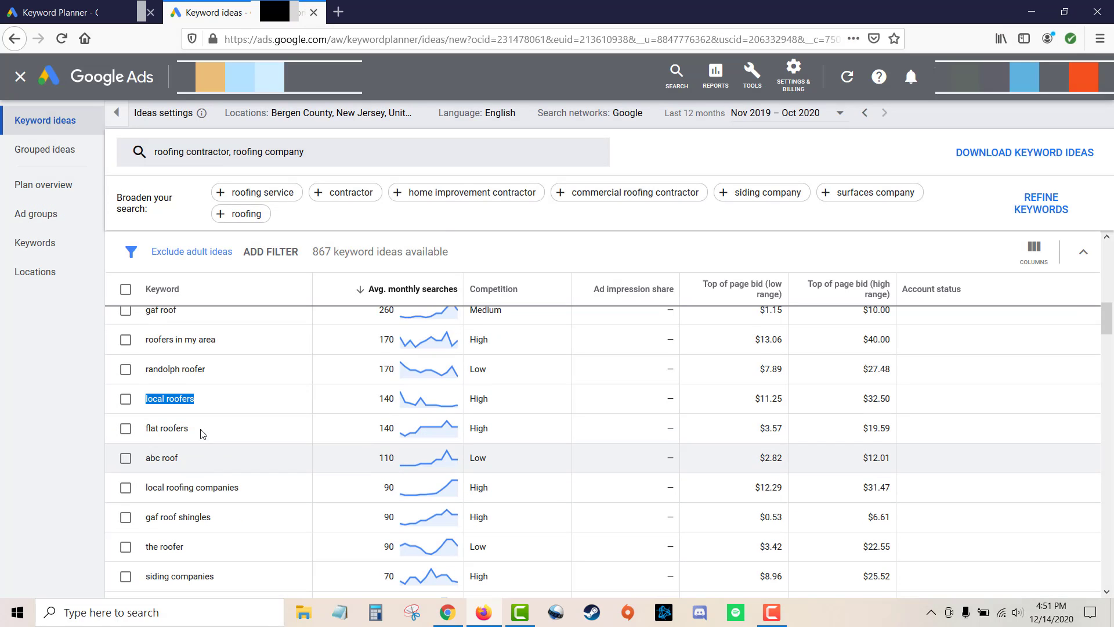
left_click_drag(191, 429, 147, 426)
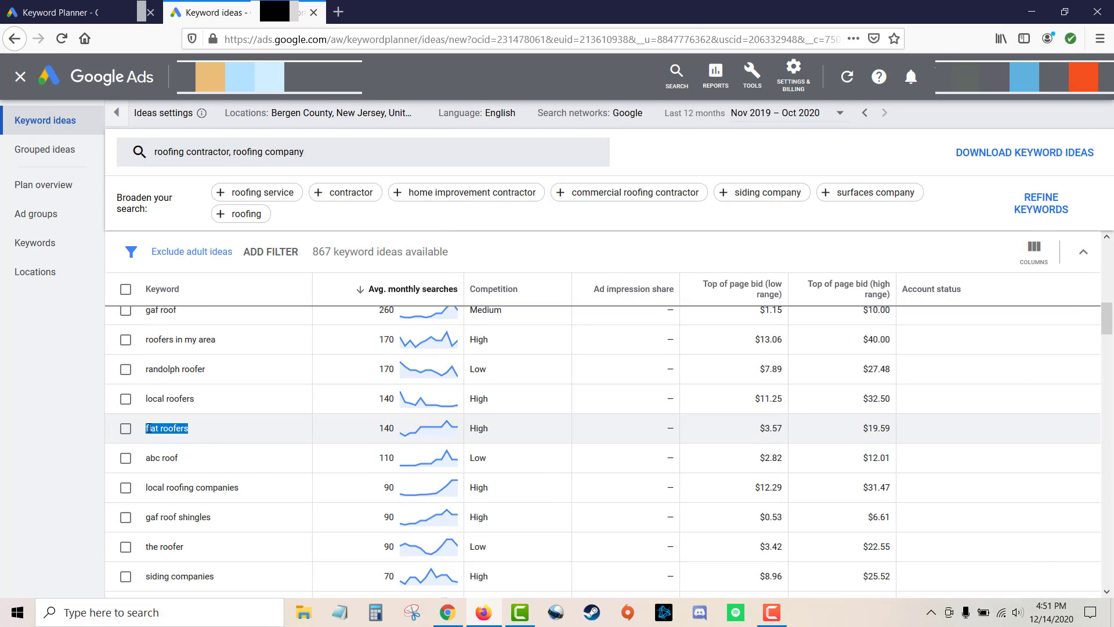
key("alt+Tab")
left_click_drag(507, 565, 589, 552)
left_click(957, 170)
key("ctrl+v")
left_click(956, 186)
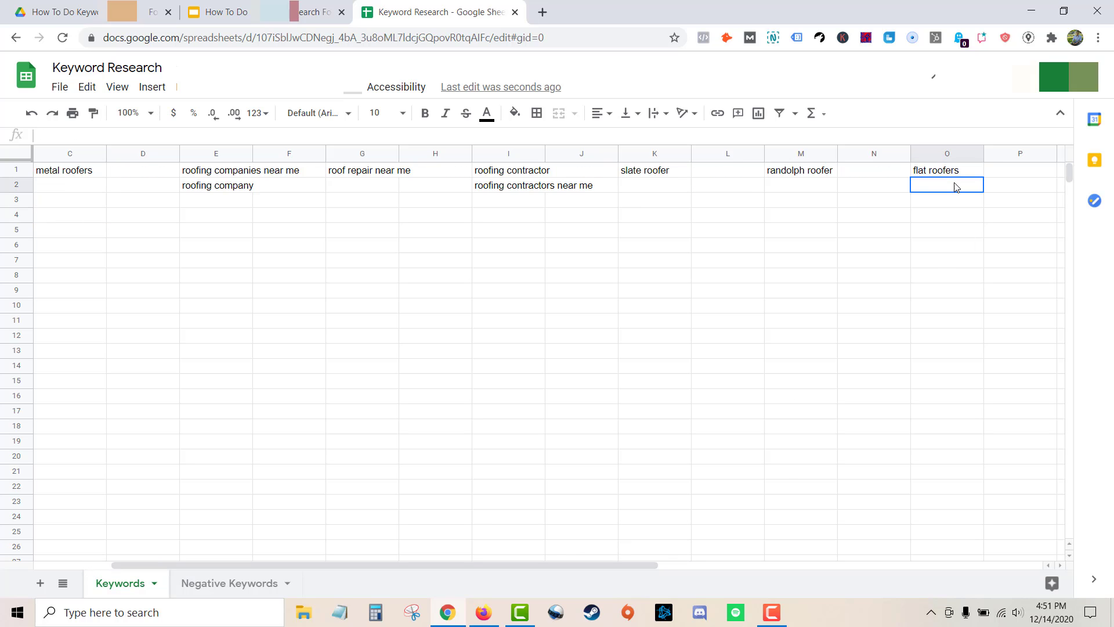
key("alt+Tab")
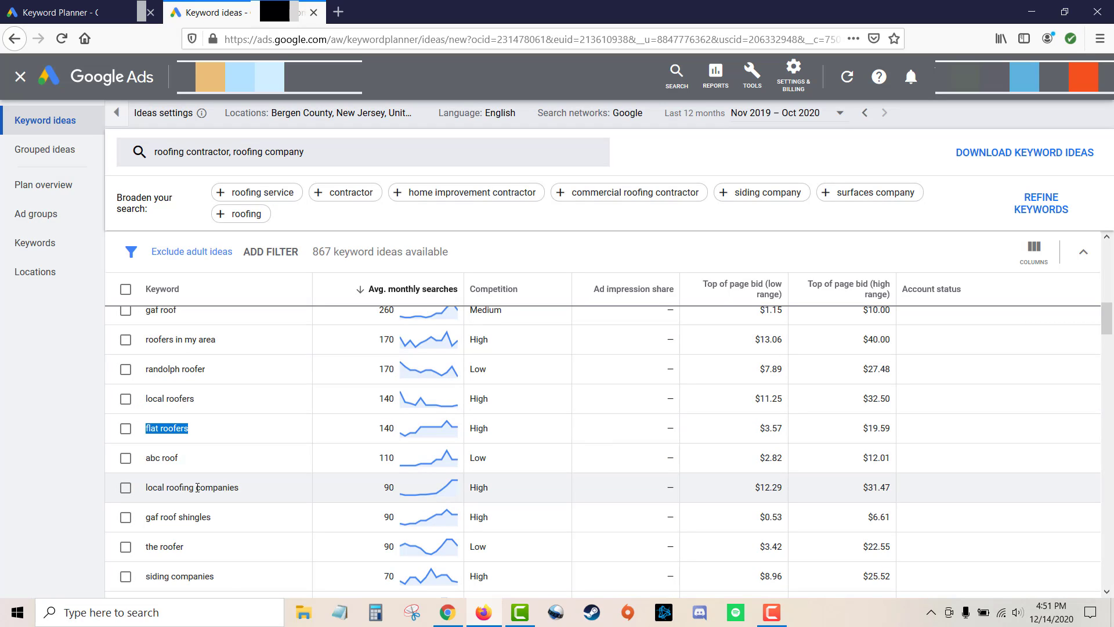
double_click(149, 459)
left_click(165, 459)
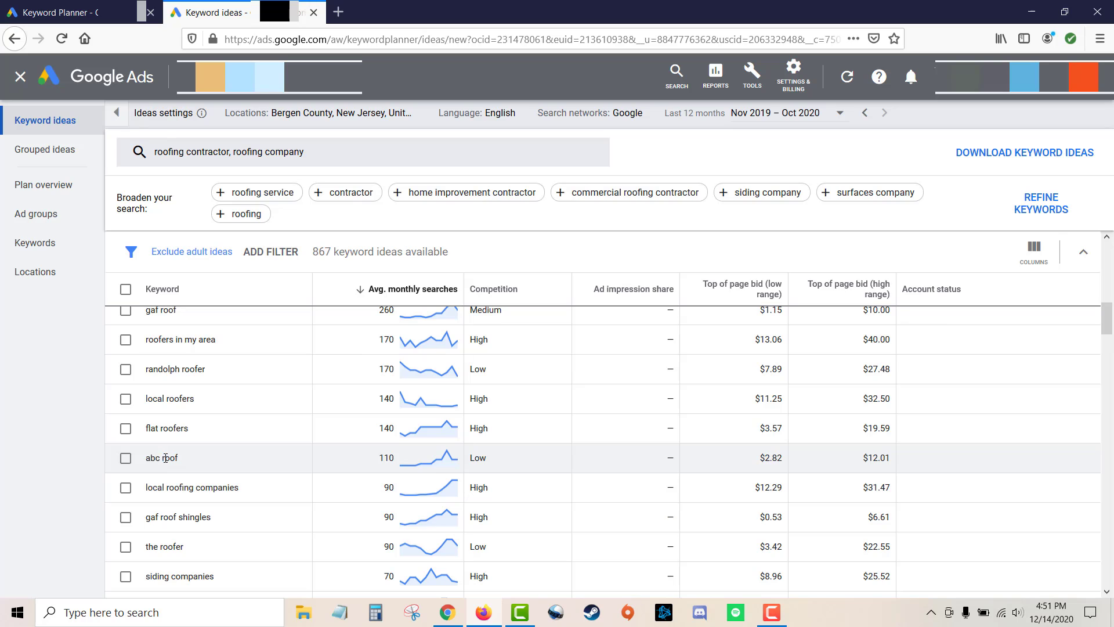
left_click_drag(157, 459, 180, 460)
left_click(170, 457)
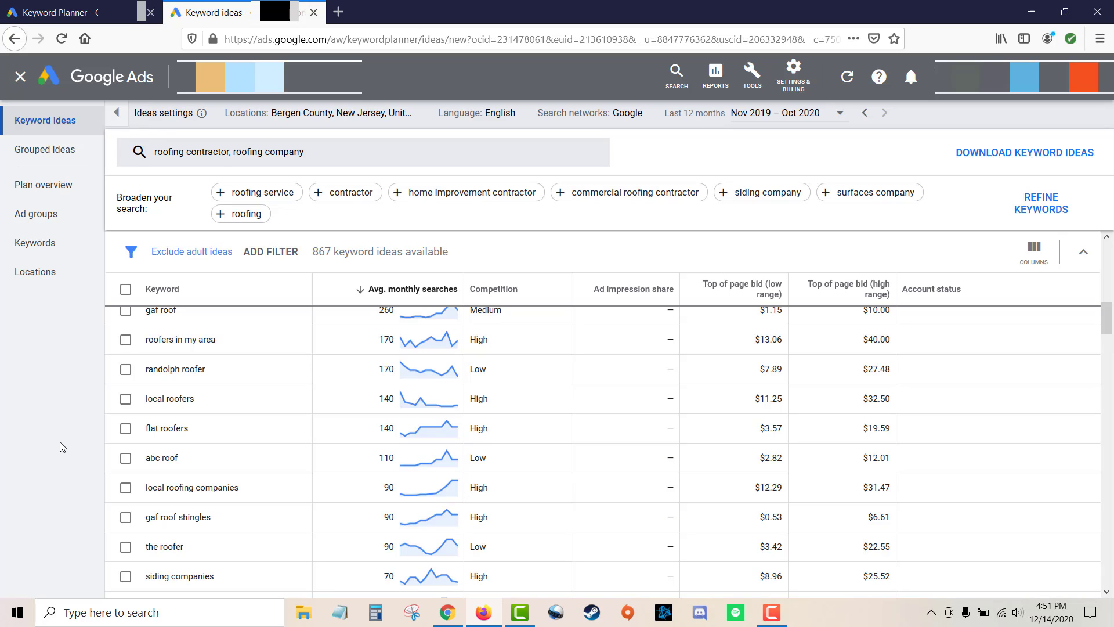
Copy the keyword "local roofing companies" and paste it into cell E3 of the spreadsheet.
scroll(219, 435, "down", 2)
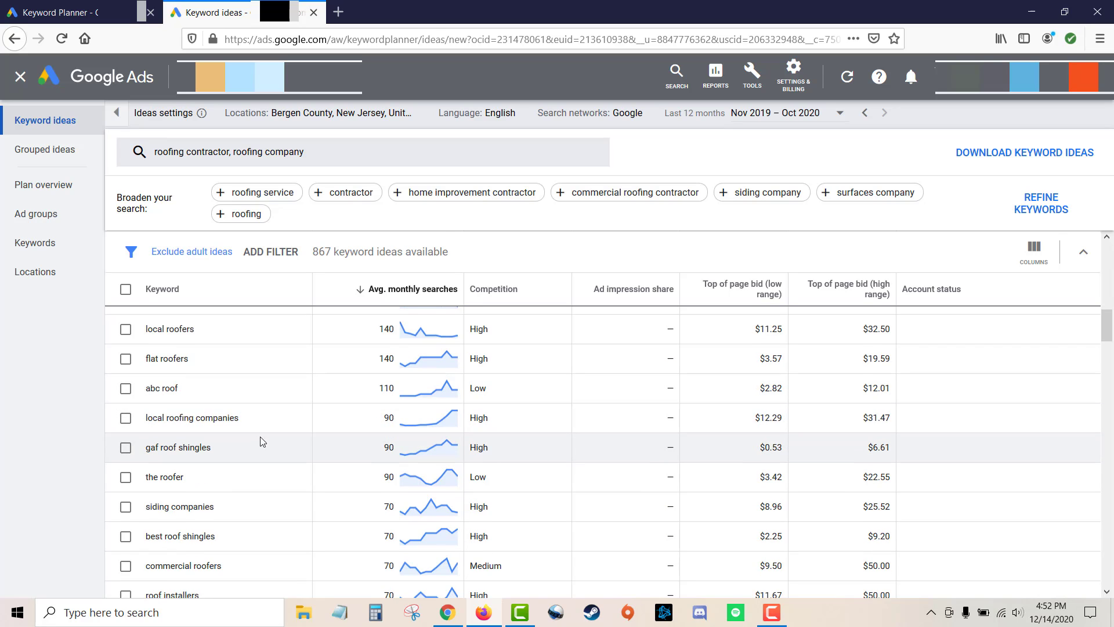
scroll(260, 439, "down", 1)
left_click_drag(246, 387, 144, 386)
key("ctrl+c")
key("alt+Tab")
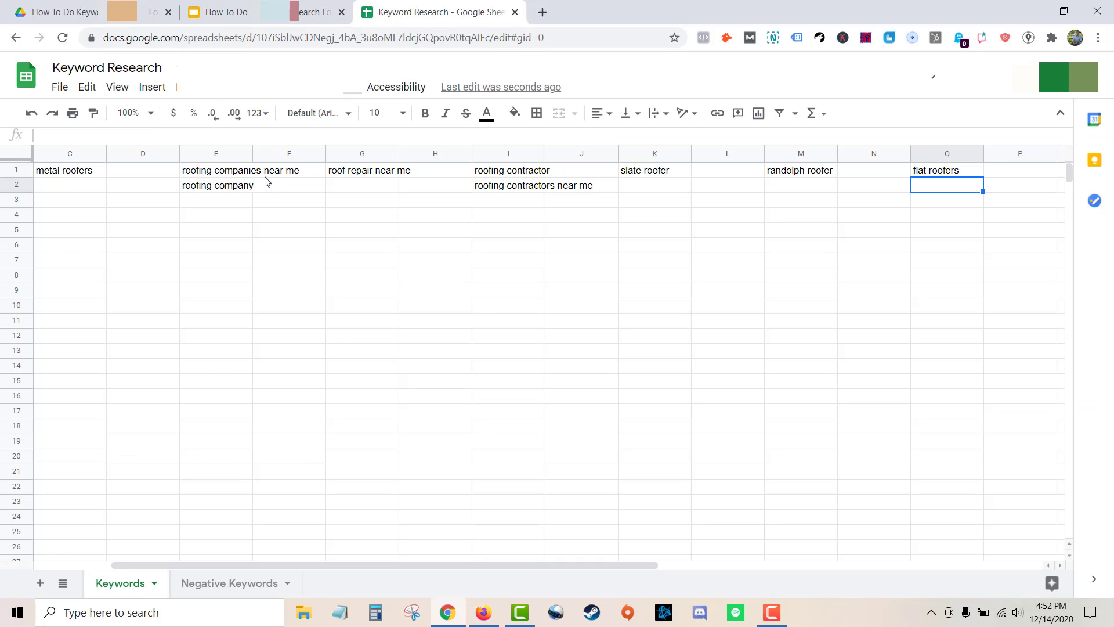
left_click(226, 201)
key("ctrl+v")
left_click(230, 216)
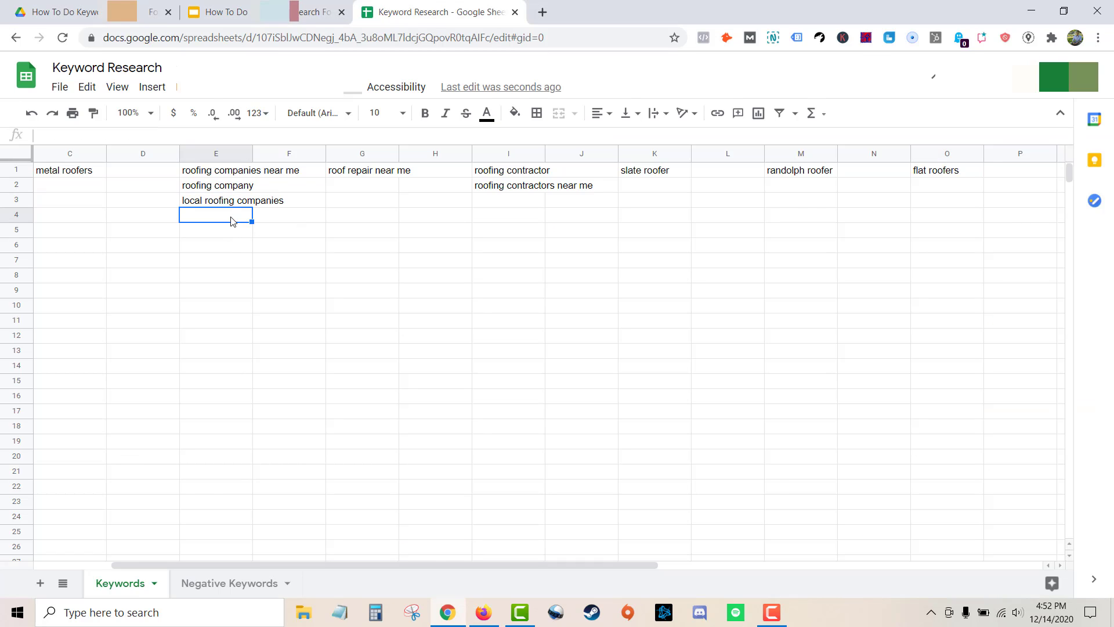
Scan further down the keyword ideas list, selecting candidate keywords to consider.
key("alt+Tab")
mouse_move(211, 413)
left_mouse_down()
mouse_move(145, 412)
mouse_move(210, 413)
left_mouse_up()
left_click(188, 411)
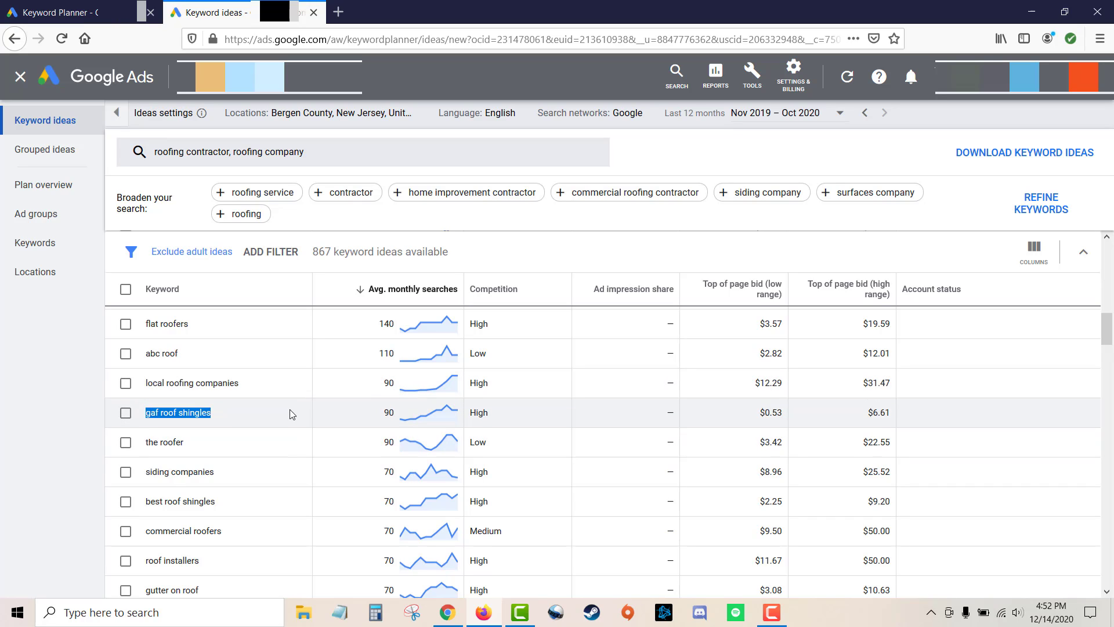
scroll(200, 414, "down", 1)
left_click_drag(190, 408, 147, 410)
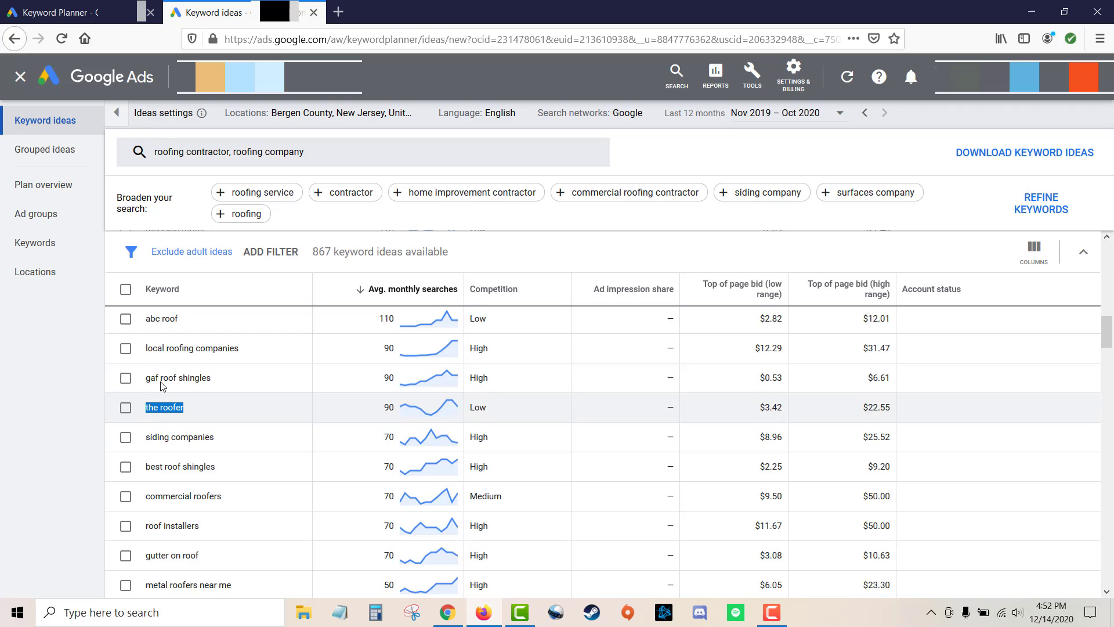
scroll(244, 404, "down", 1)
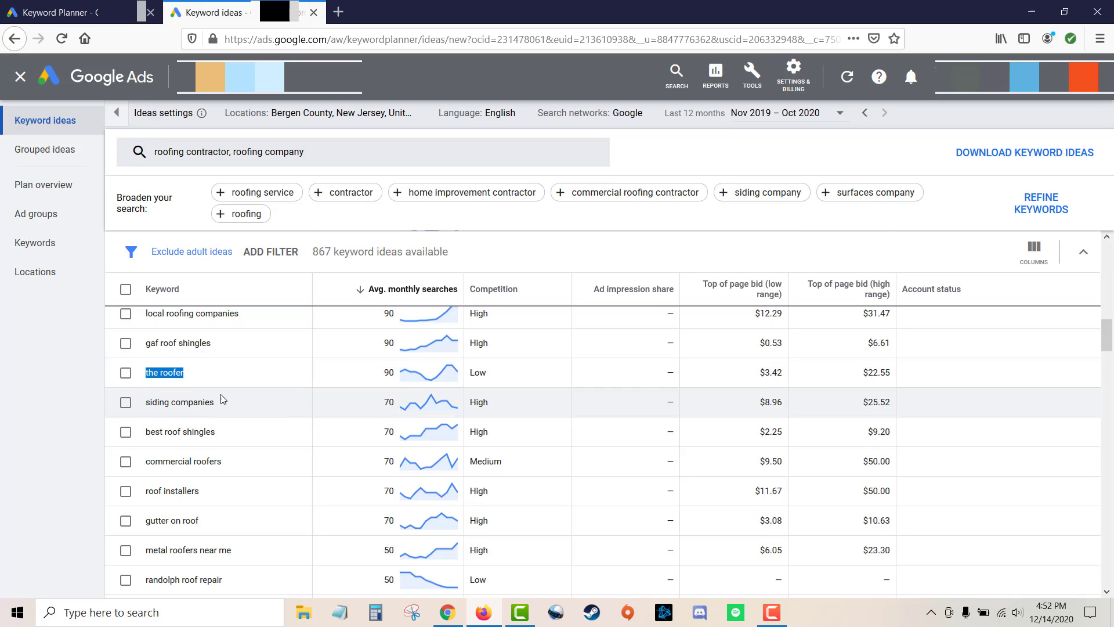
left_click_drag(223, 407, 146, 406)
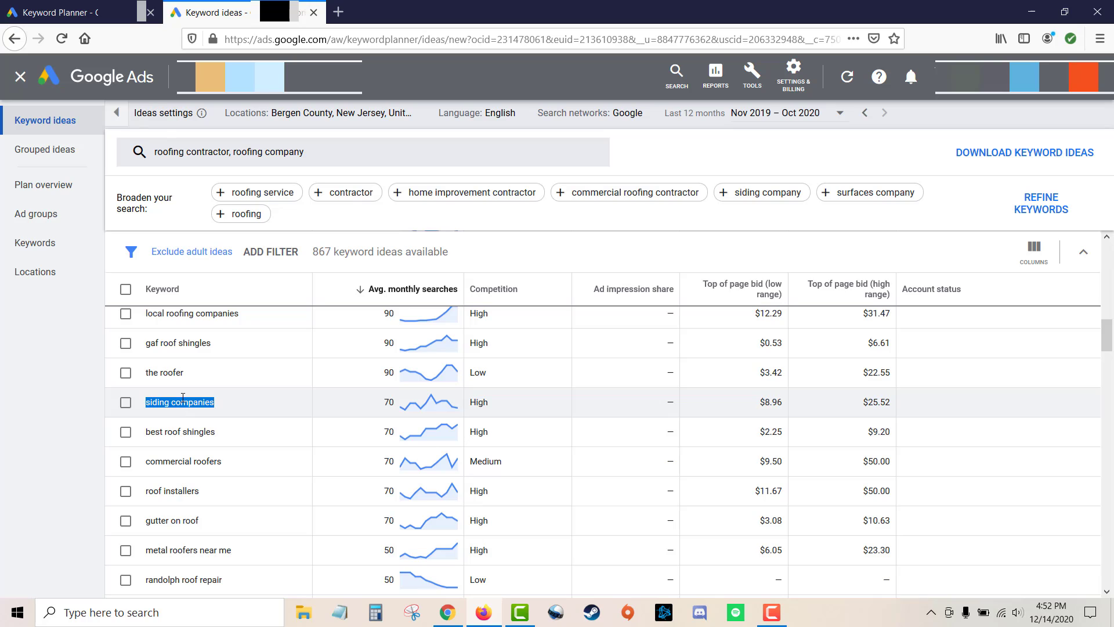
left_click(59, 410)
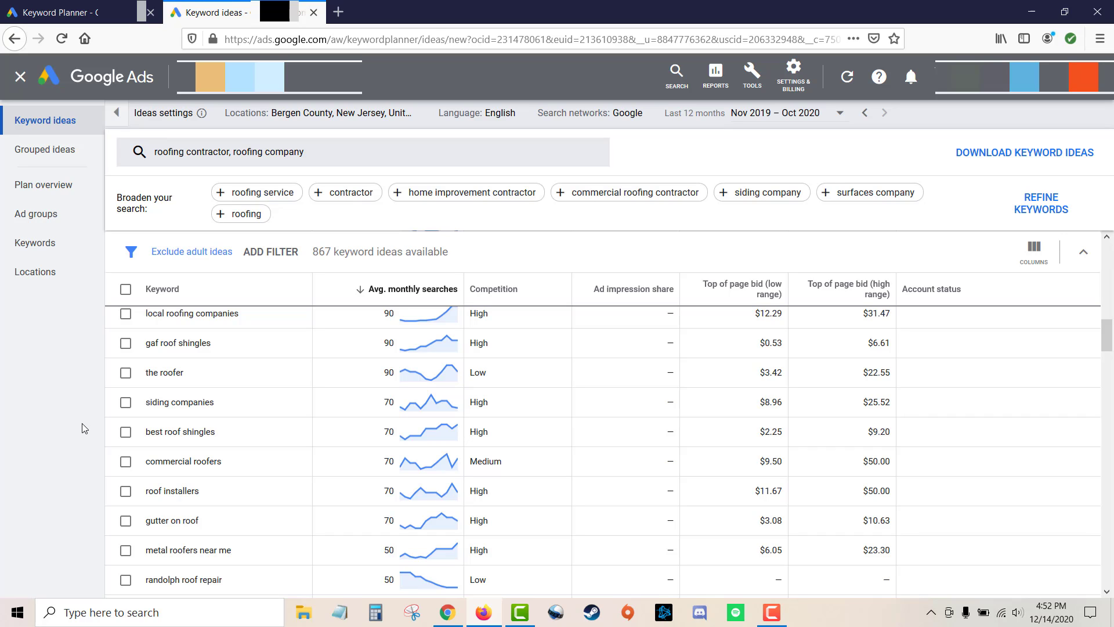
scroll(328, 386, "down", 1)
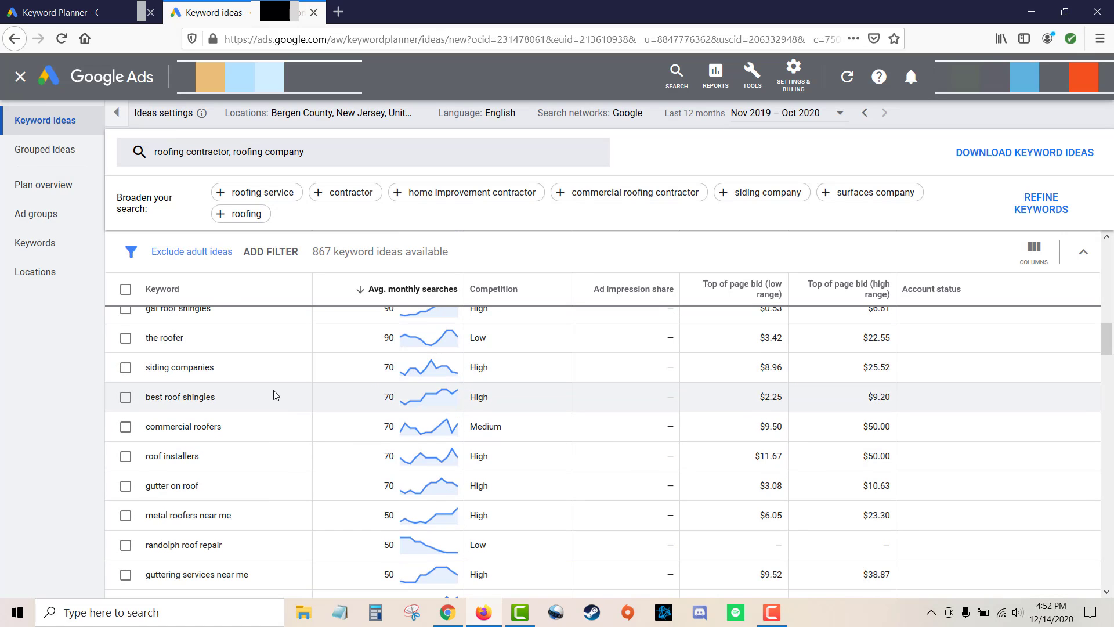
scroll(258, 392, "down", 1)
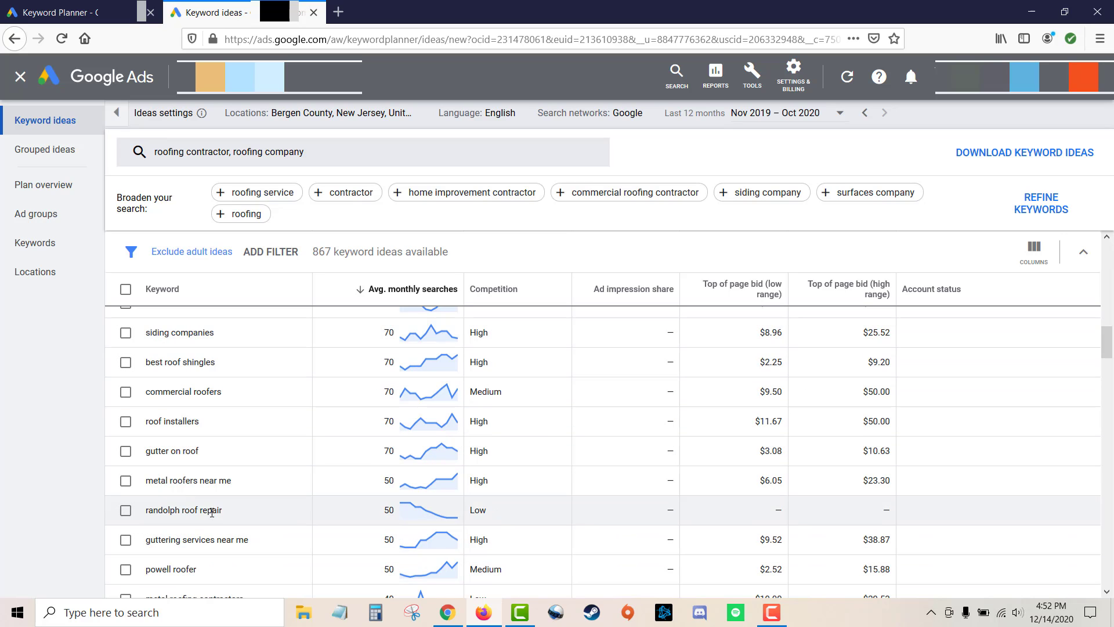
scroll(183, 351, "down", 1)
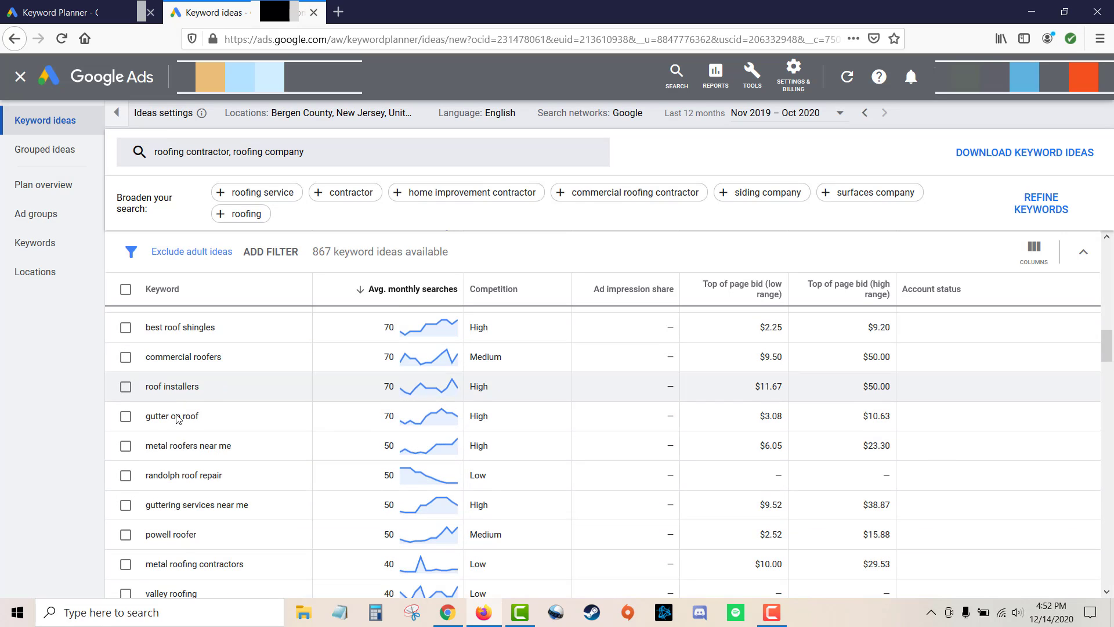
scroll(168, 525, "down", 1)
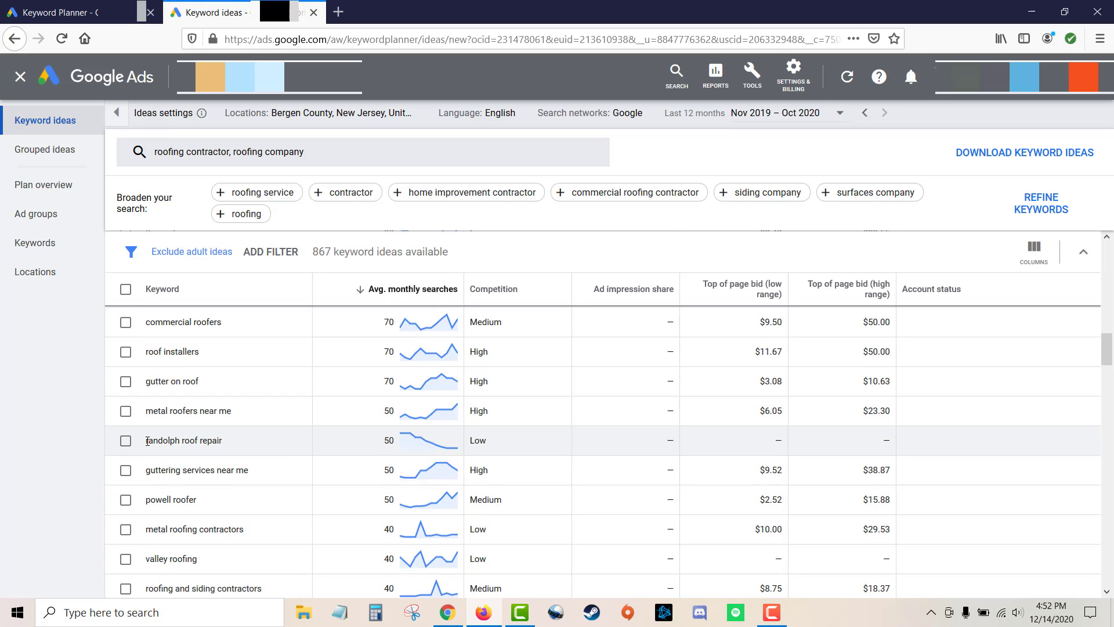
left_click_drag(145, 442, 221, 441)
scroll(267, 422, "down", 2)
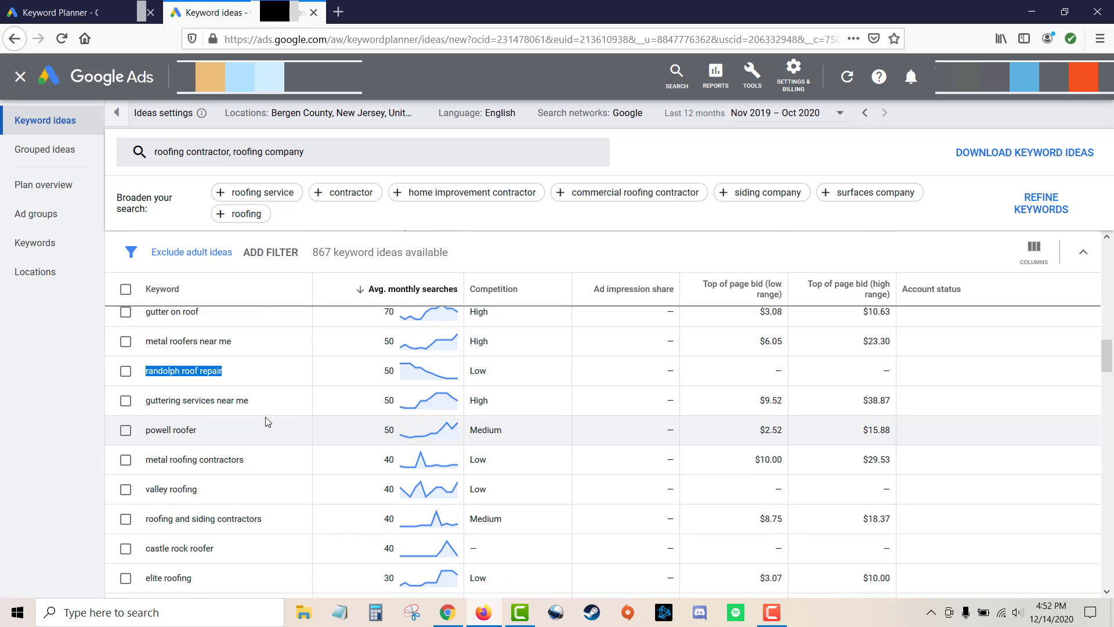
left_click_drag(261, 402, 145, 403)
left_click(74, 422)
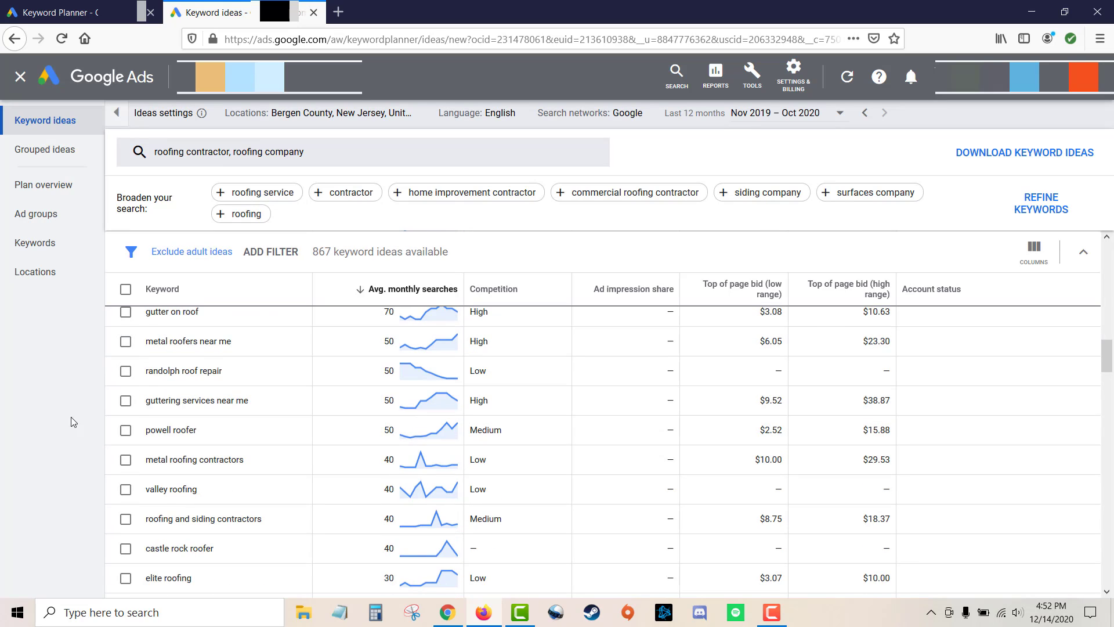
scroll(239, 383, "down", 6)
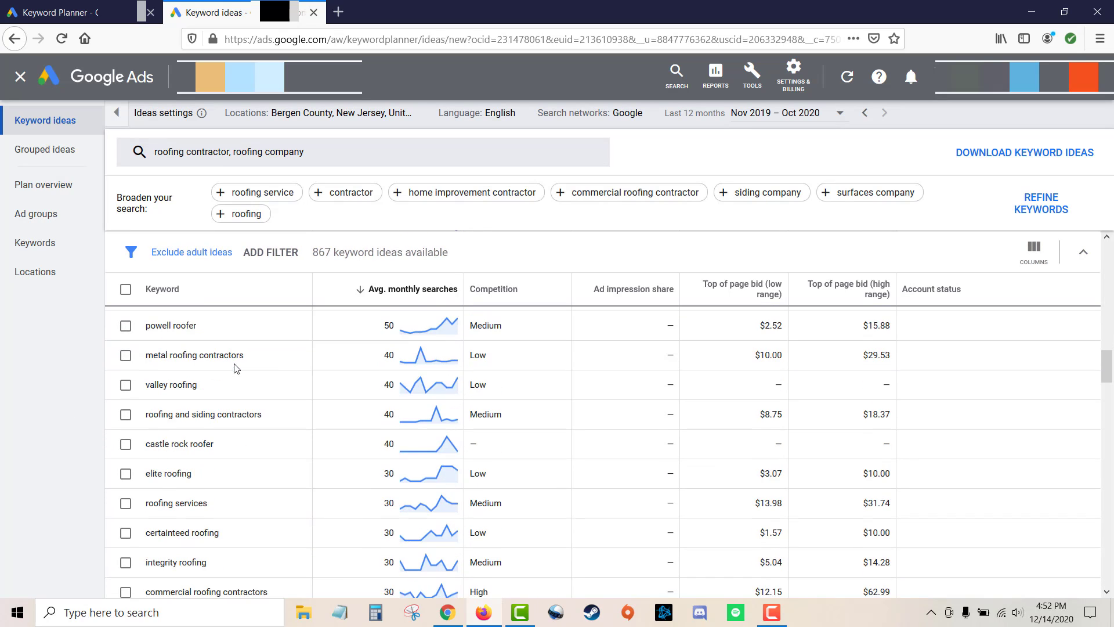
scroll(238, 405, "up", 15)
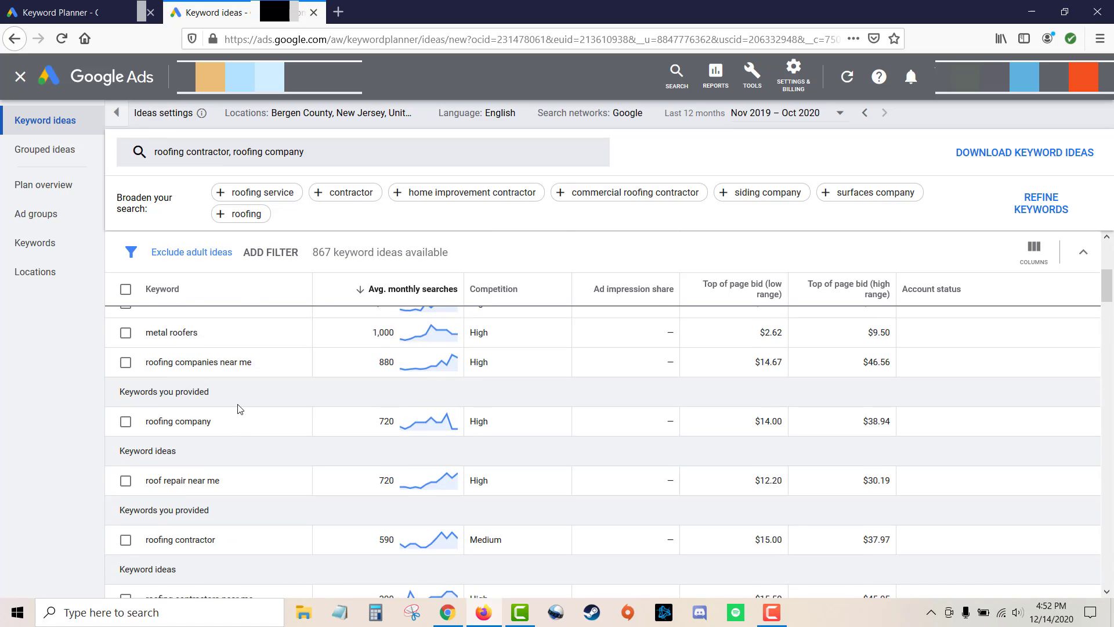
Check the company-related keywords already collected in column E of the spreadsheet.
key("alt+Tab")
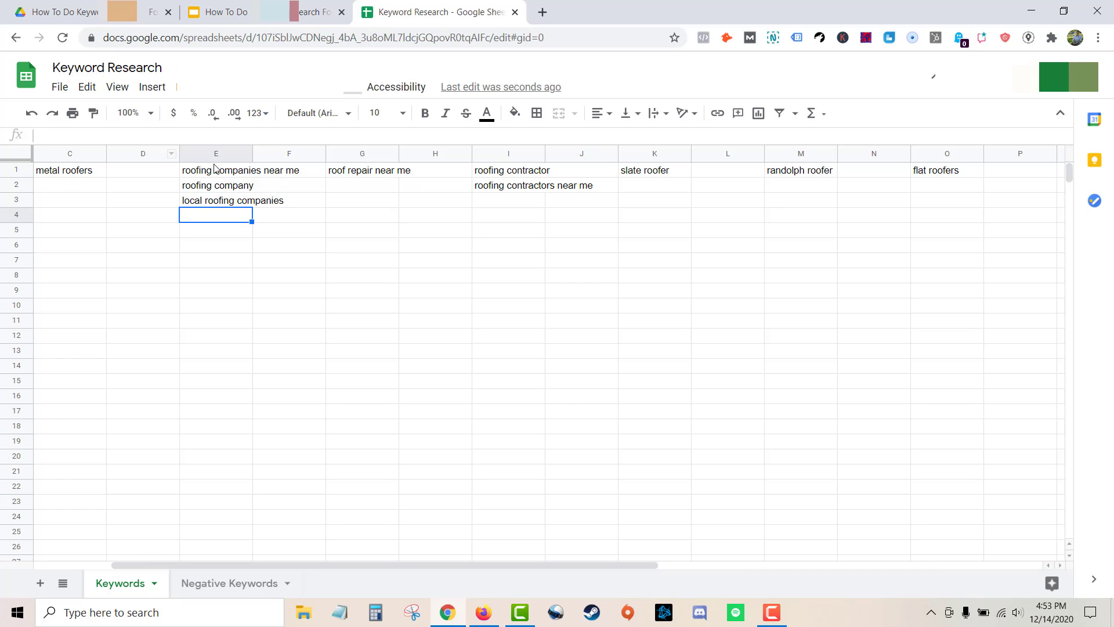
double_click(227, 187)
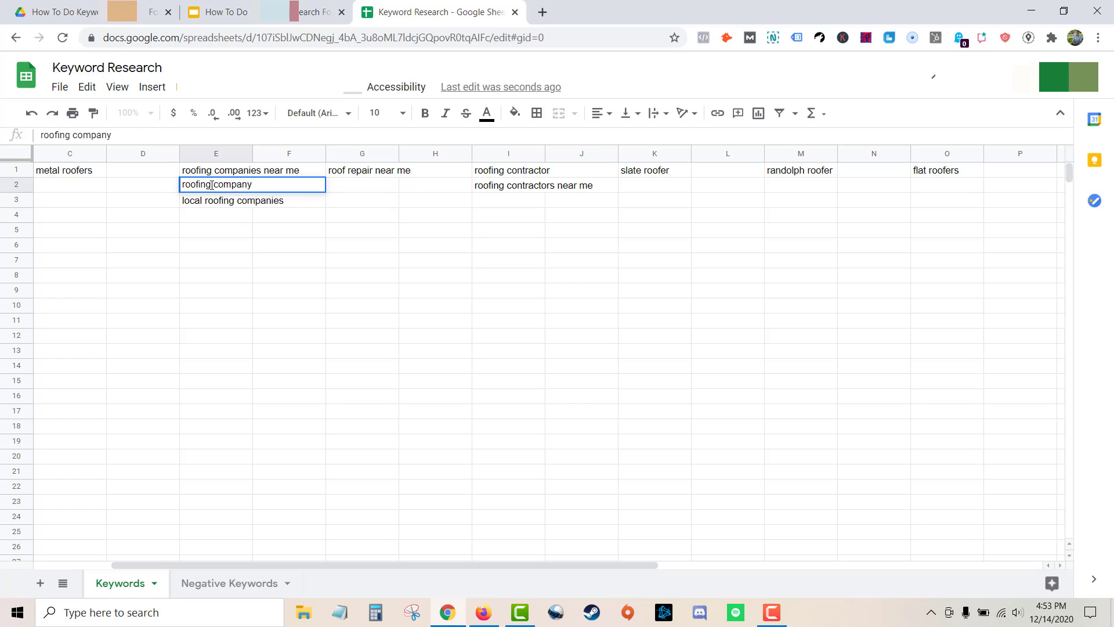
left_click(222, 219)
key("alt+Tab")
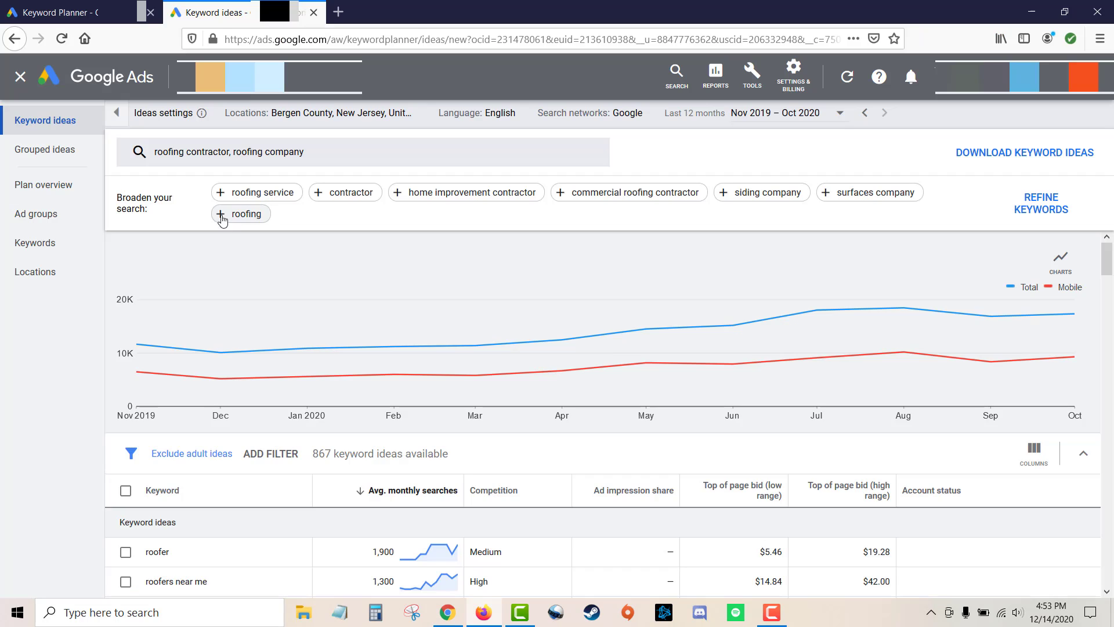
Add a keyword filter showing only ideas whose text contains "company".
left_click(273, 455)
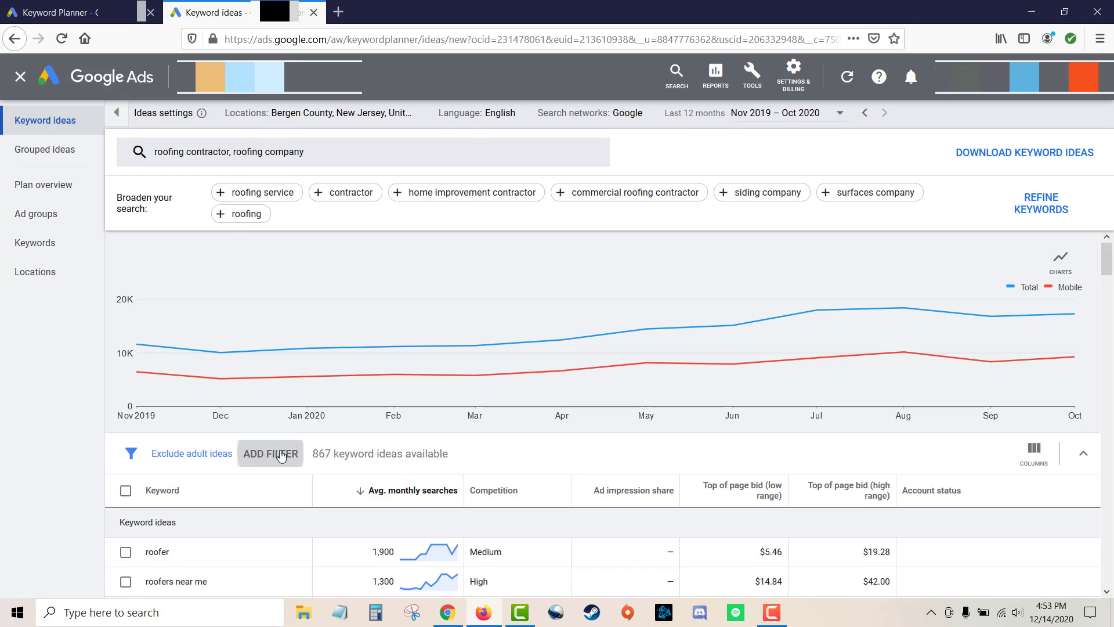
left_click(329, 256)
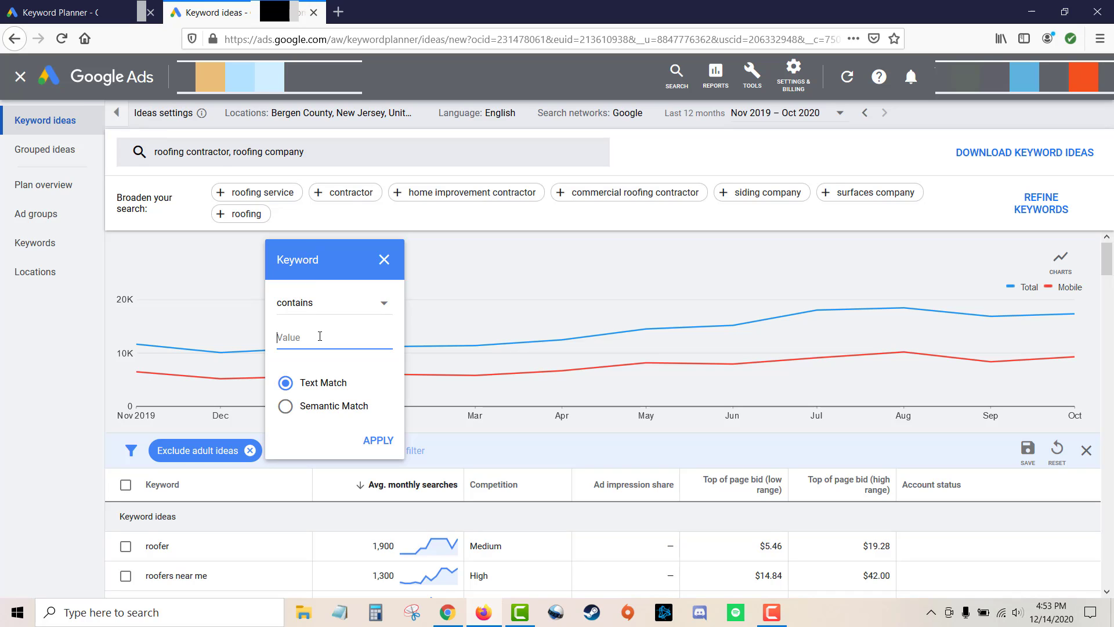
type("company")
left_click(377, 441)
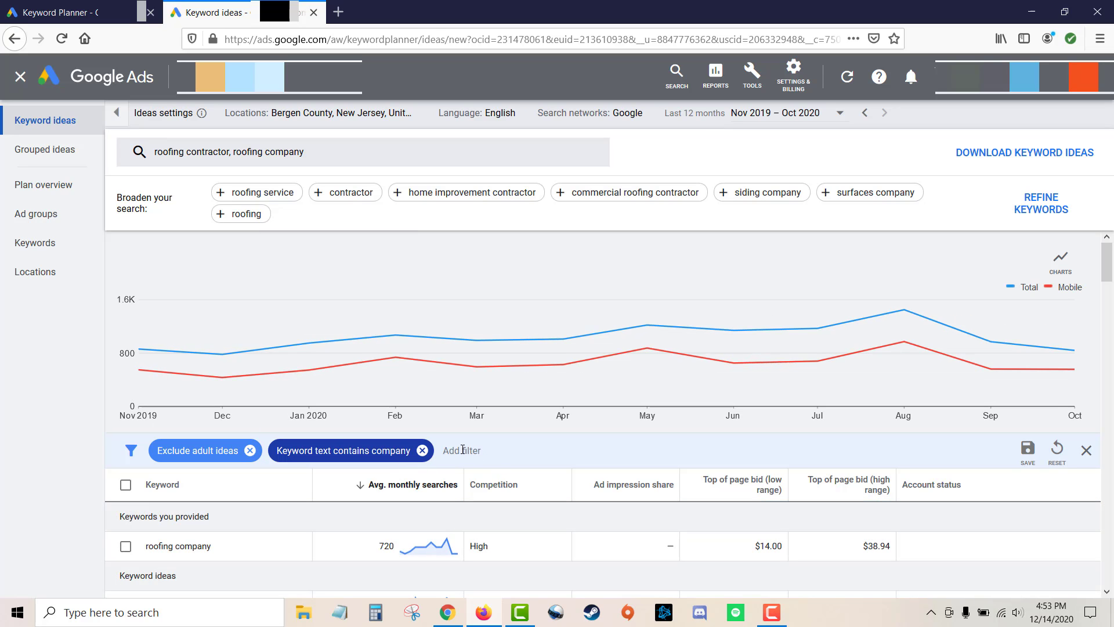
Add another keyword filter for ideas whose text contains "companies".
left_click(468, 452)
left_click(511, 263)
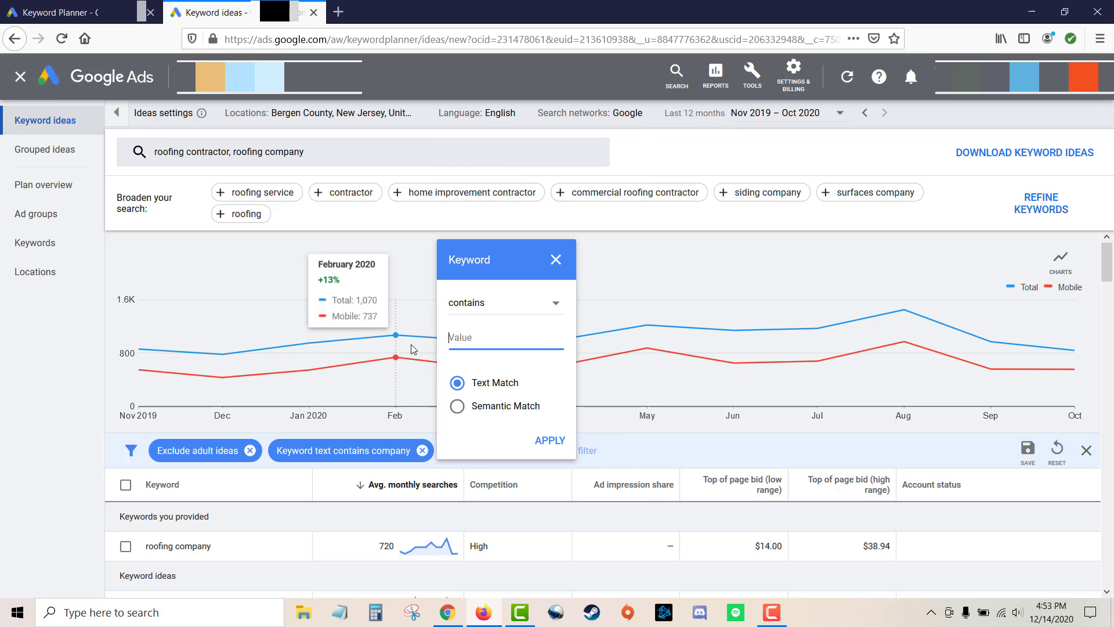
type("companies")
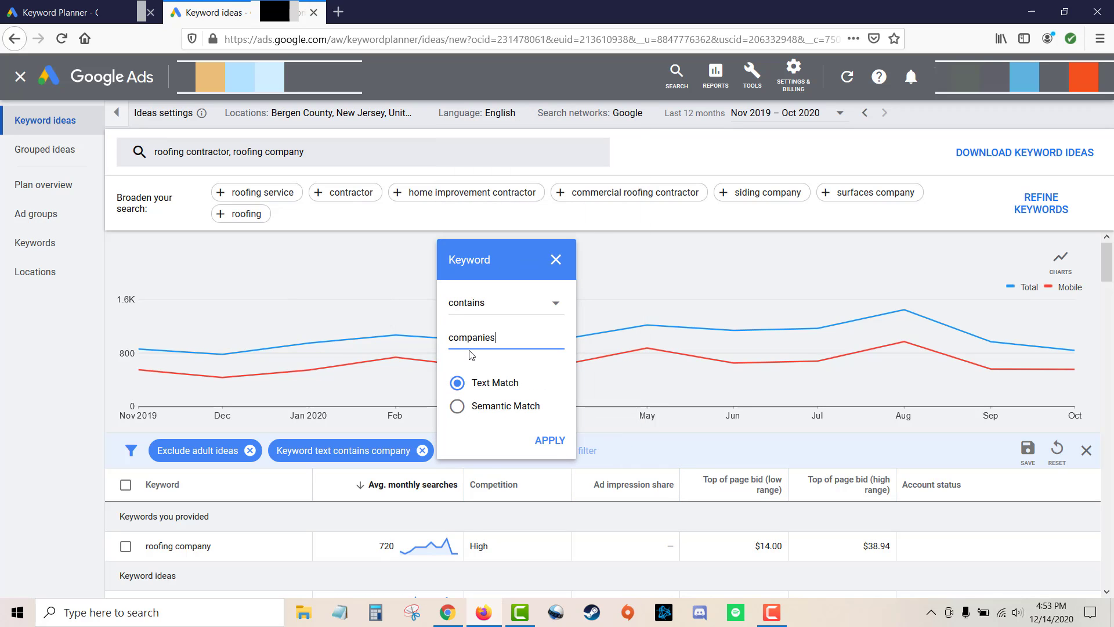
left_click(549, 440)
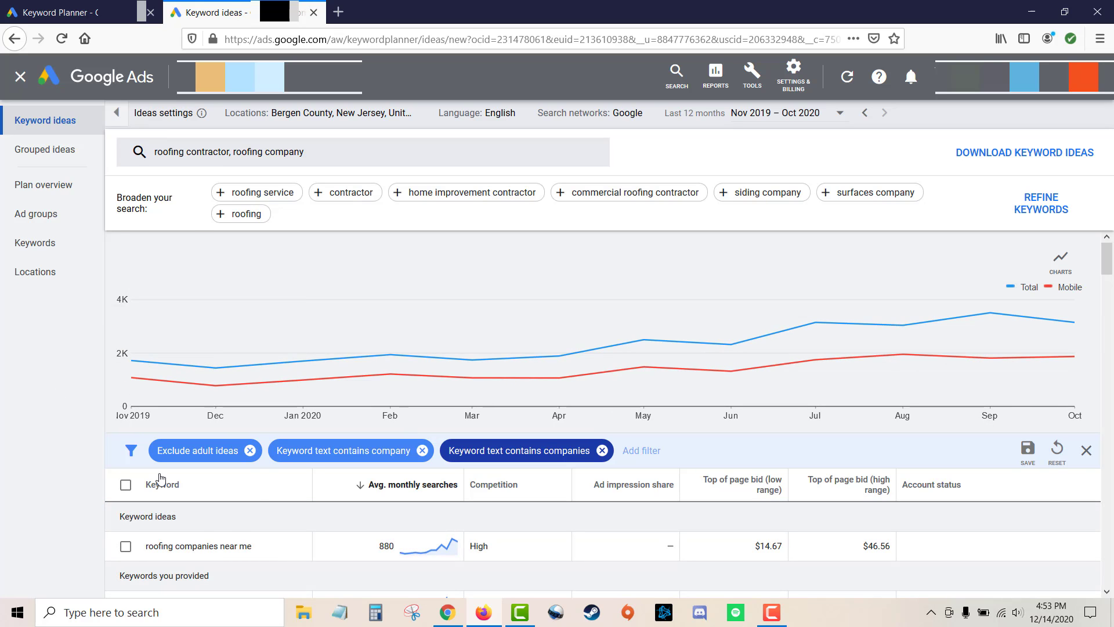
Scroll through the filtered company-related keyword ideas.
scroll(258, 484, "down", 3)
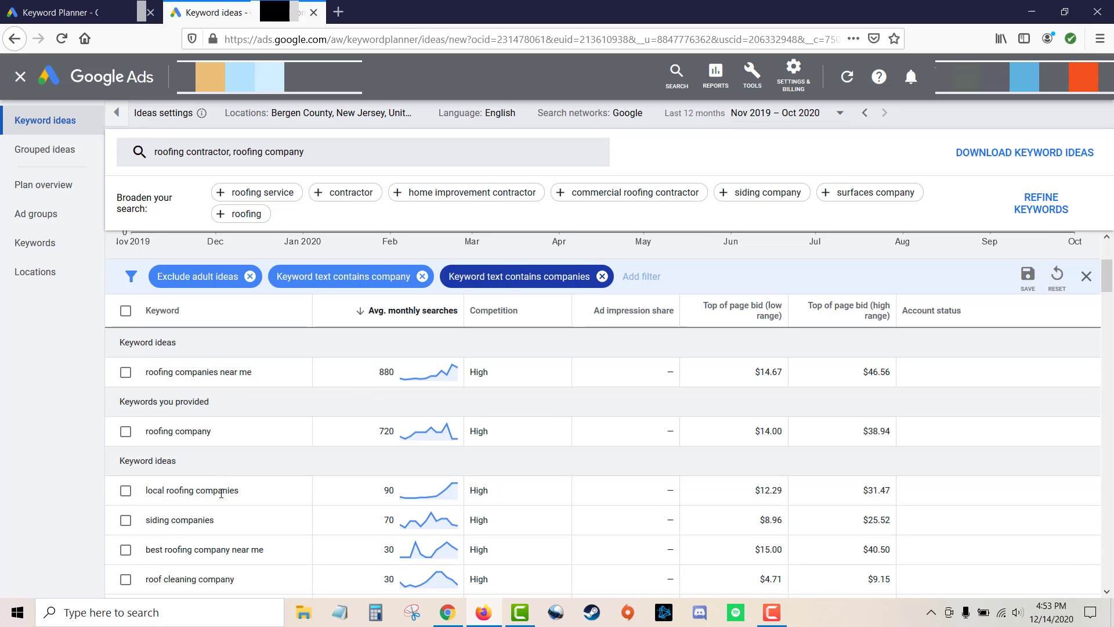
scroll(296, 469, "down", 1)
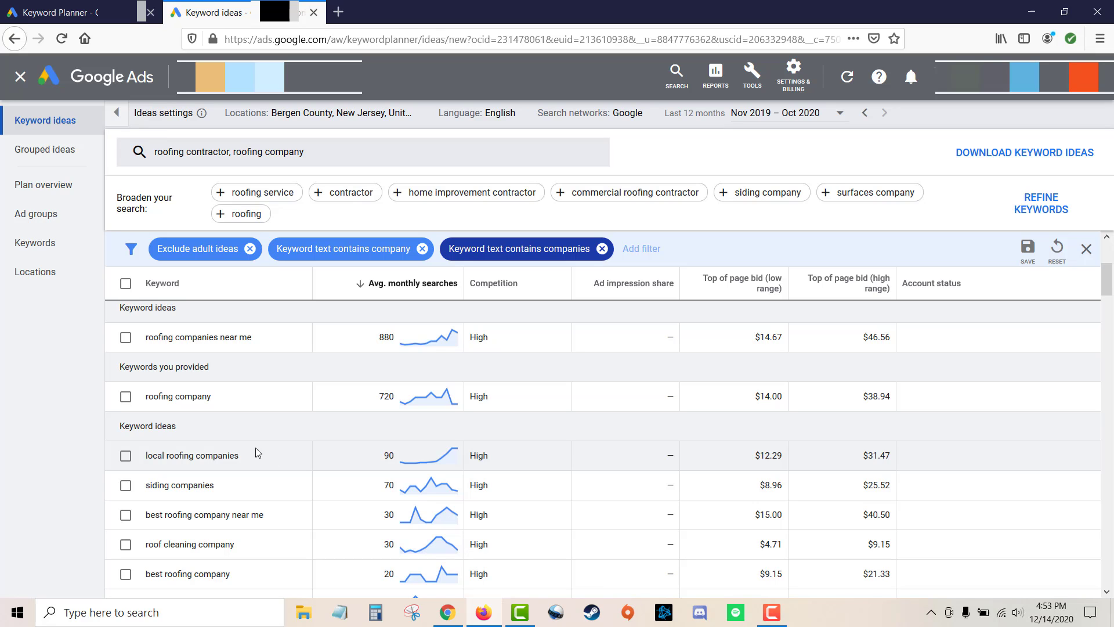
scroll(265, 428, "down", 2)
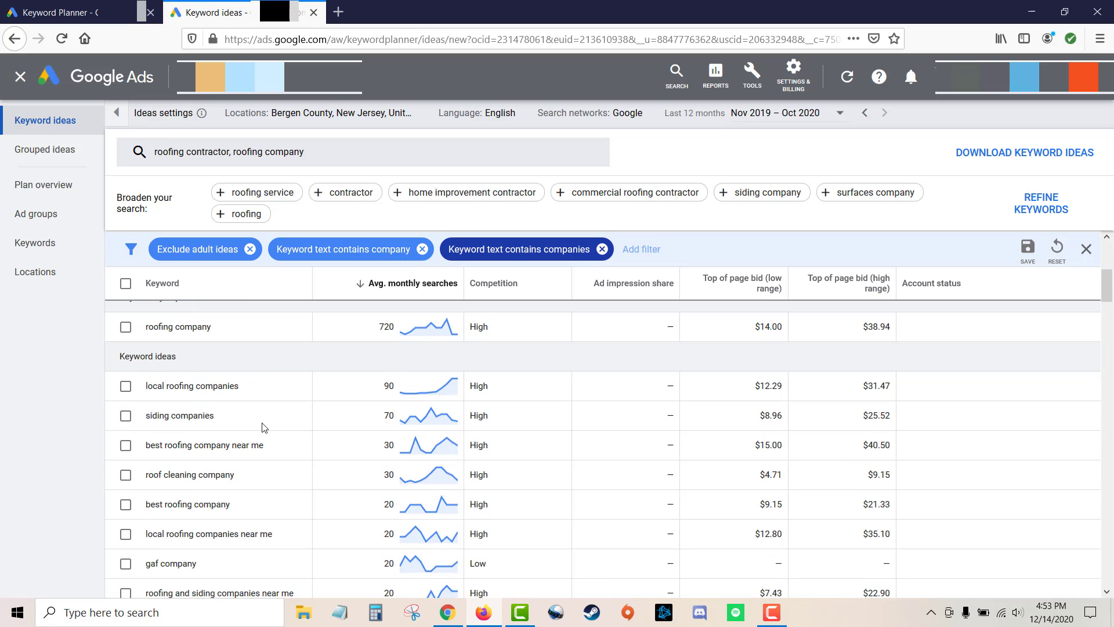
scroll(265, 428, "up", 2)
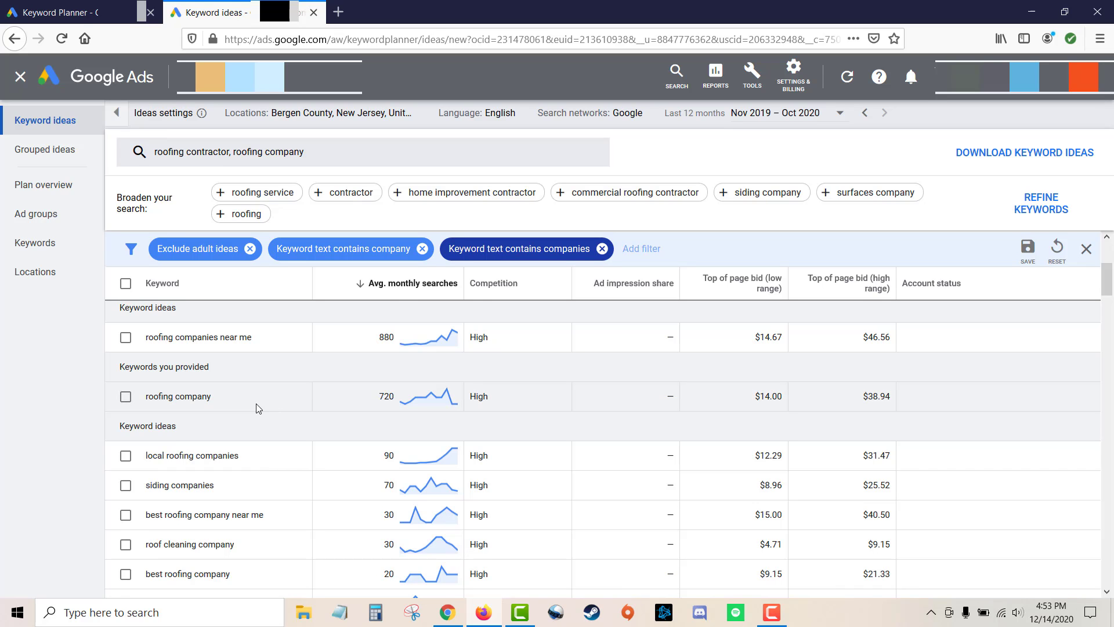
scroll(261, 406, "down", 1)
scroll(265, 404, "up", 1)
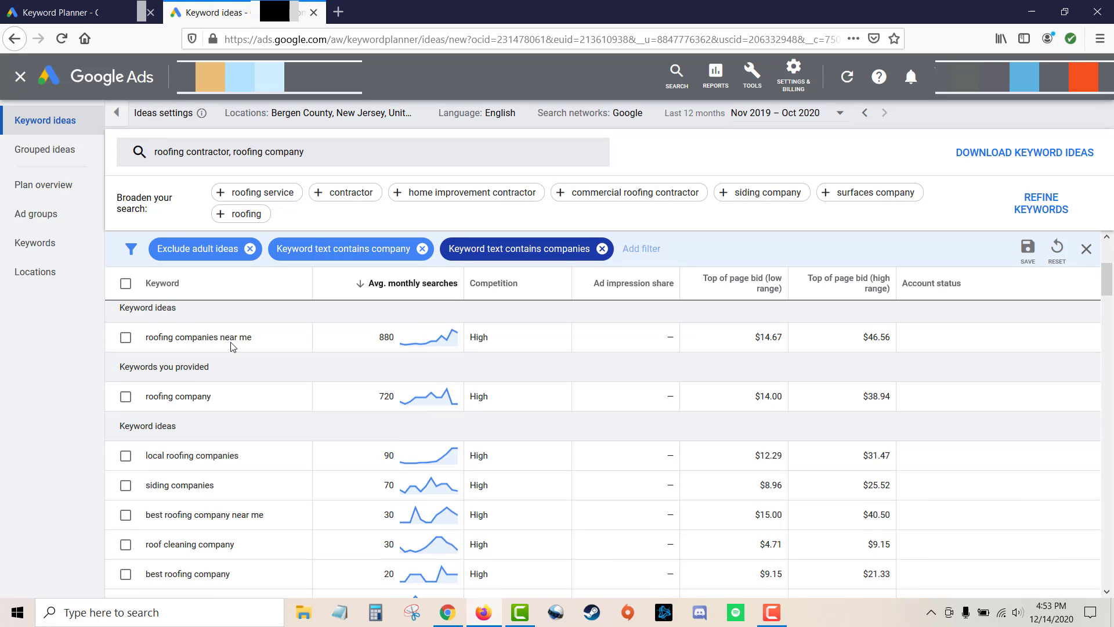
Copy the keyword idea "best roofing company near me" into the next empty cell of column E in the spreadsheet.
key("alt+Tab")
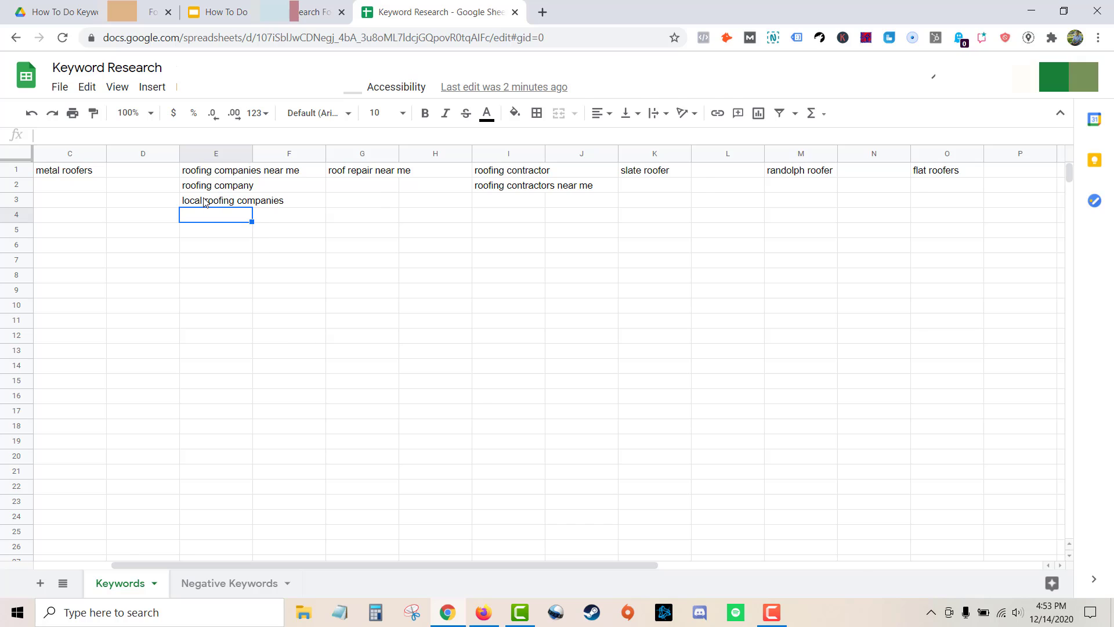
key("alt+Tab")
scroll(252, 394, "down", 1)
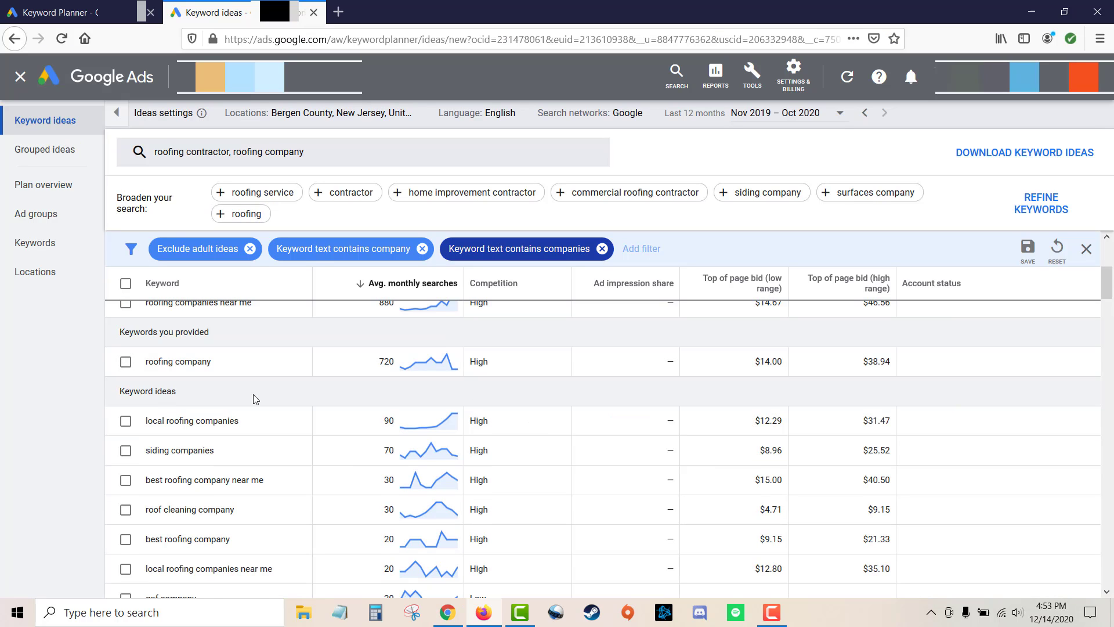
scroll(253, 395, "down", 2)
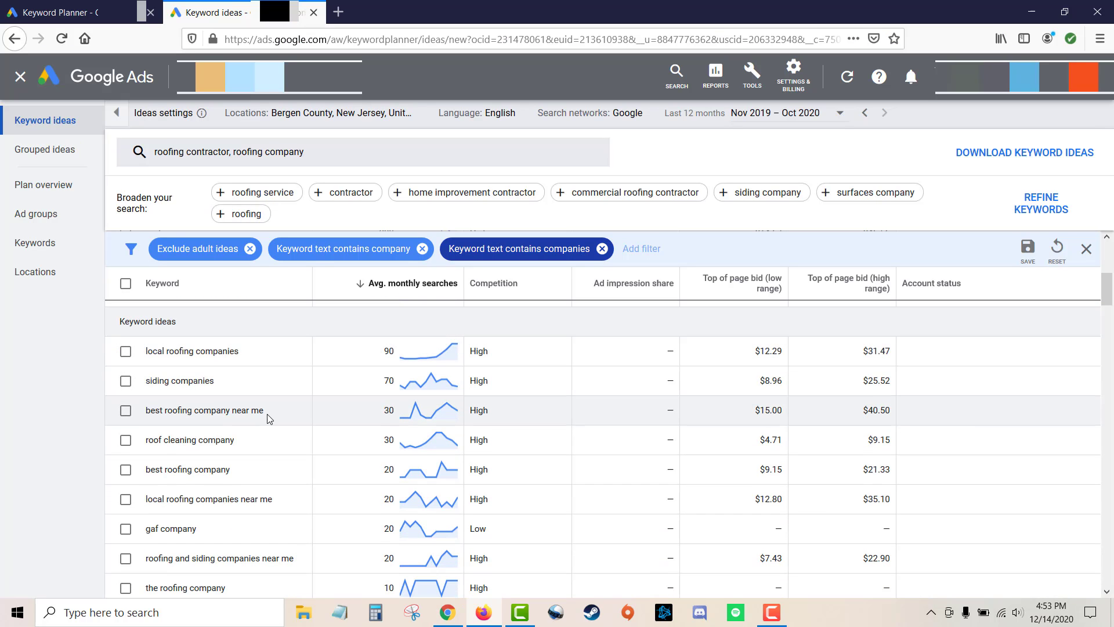
left_click_drag(267, 415, 169, 416)
left_click(195, 420)
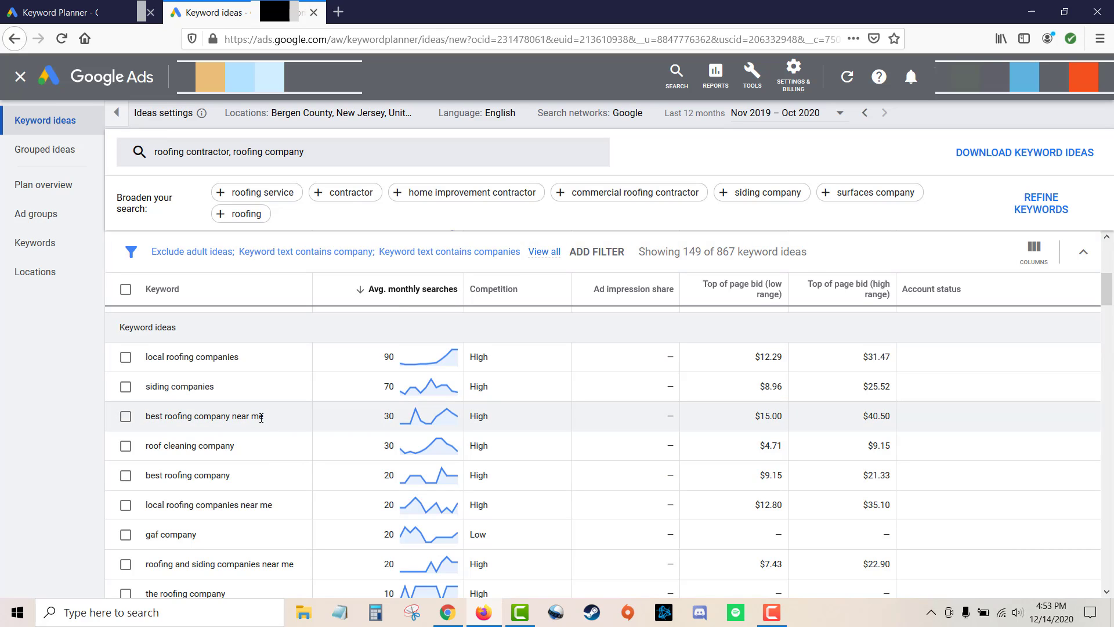
left_click_drag(261, 418, 149, 418)
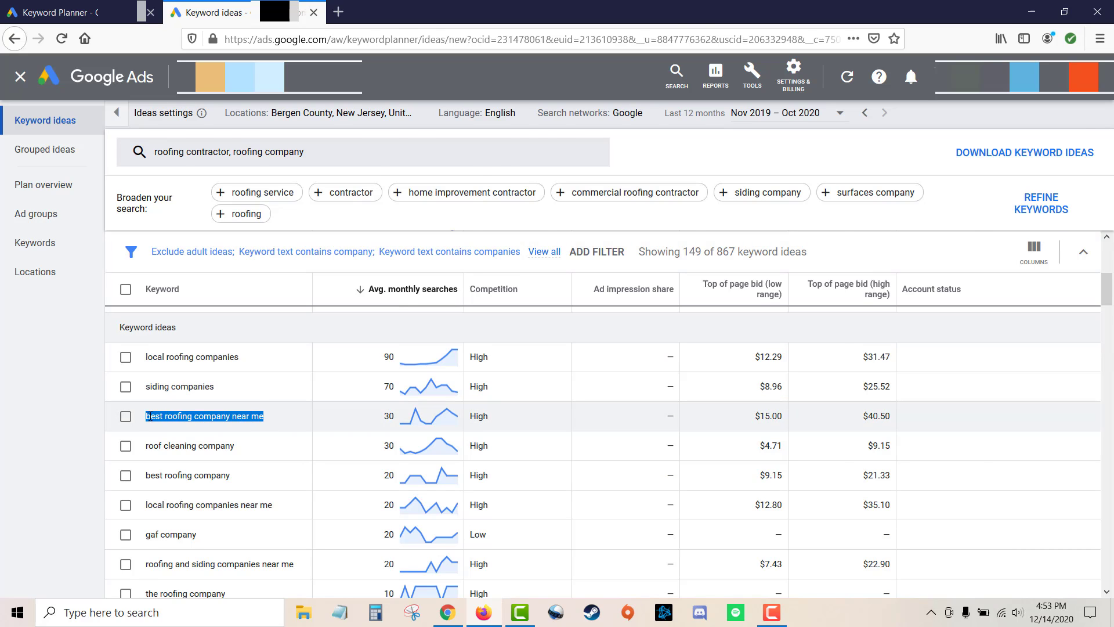
key("ctrl+c")
key("alt+Tab")
key("ctrl+v")
key("alt+Tab")
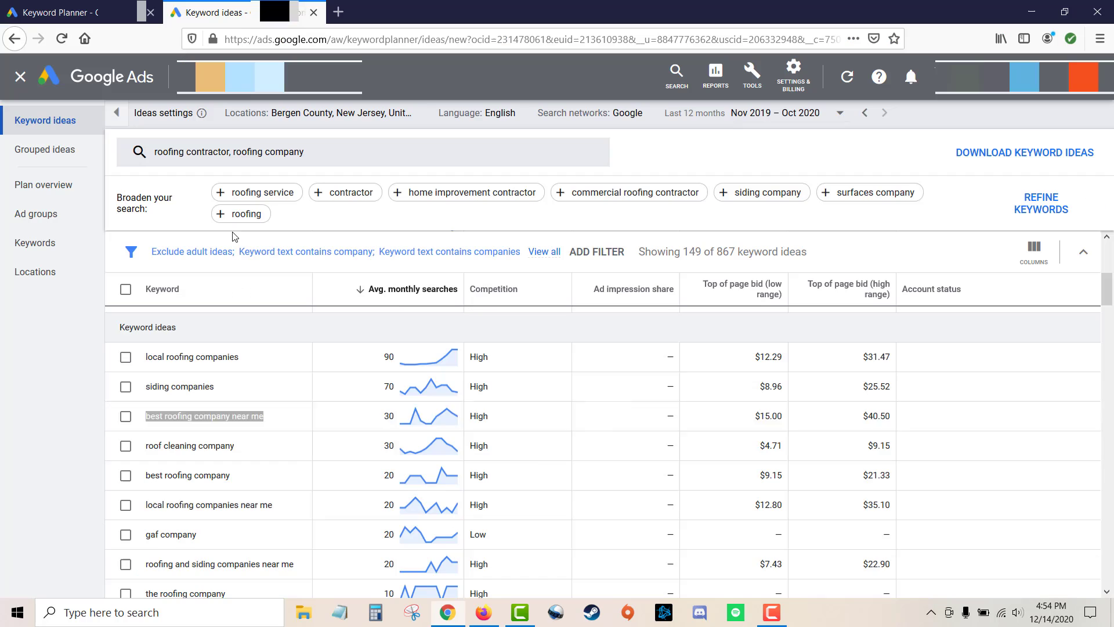
Add "best roofing company" to the next row of column E, trimming the pasted text to that keyword.
scroll(230, 427, "down", 1)
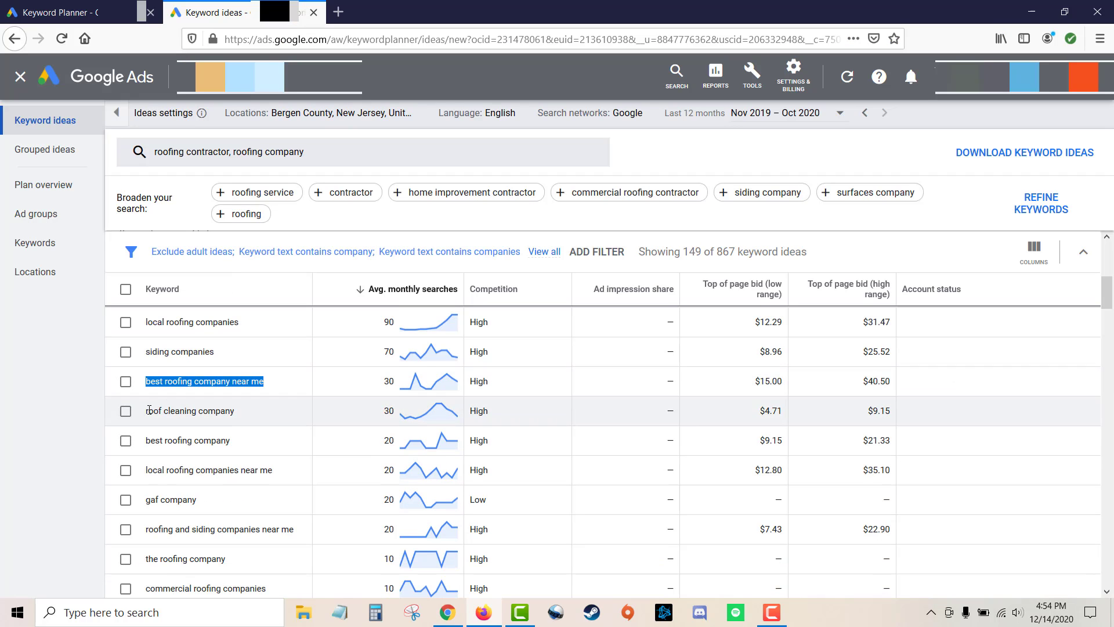
scroll(185, 424, "up", 1)
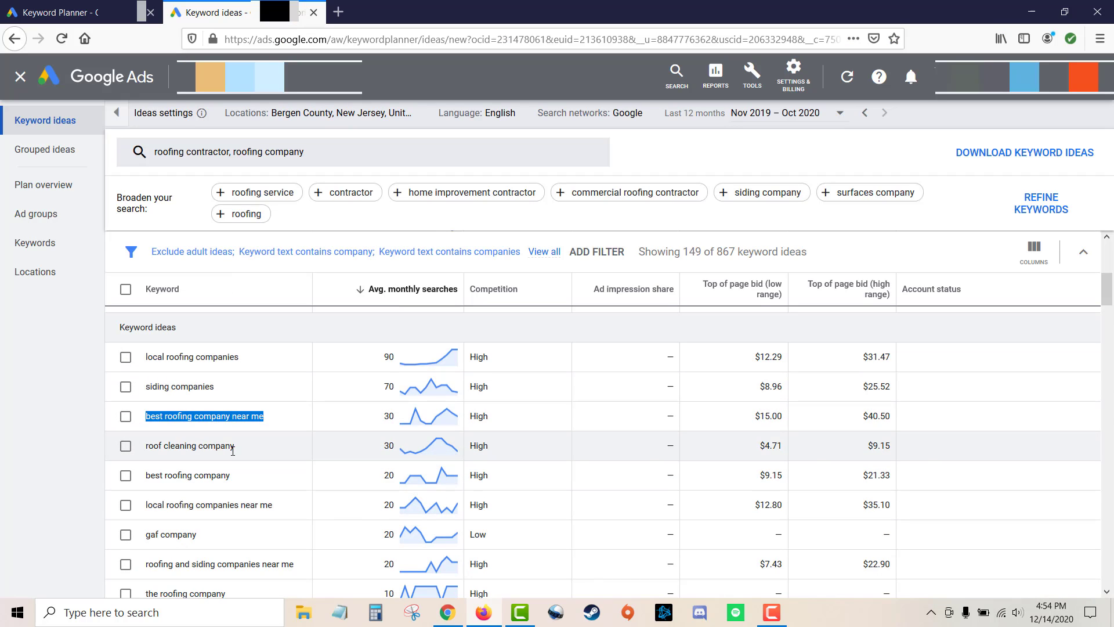
scroll(229, 448, "down", 1)
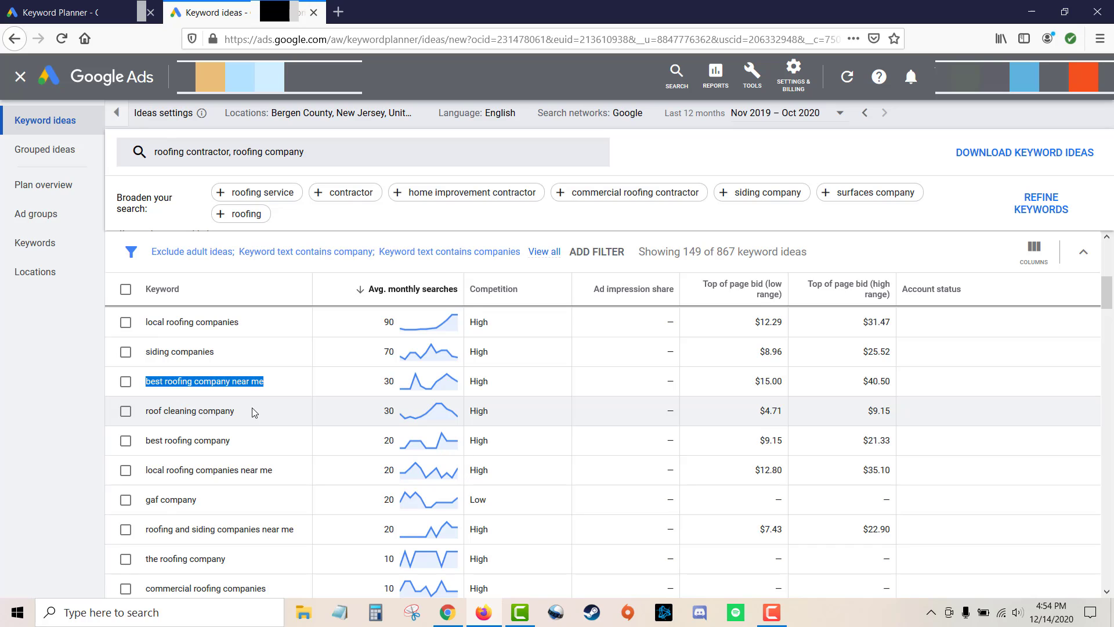
scroll(253, 412, "down", 1)
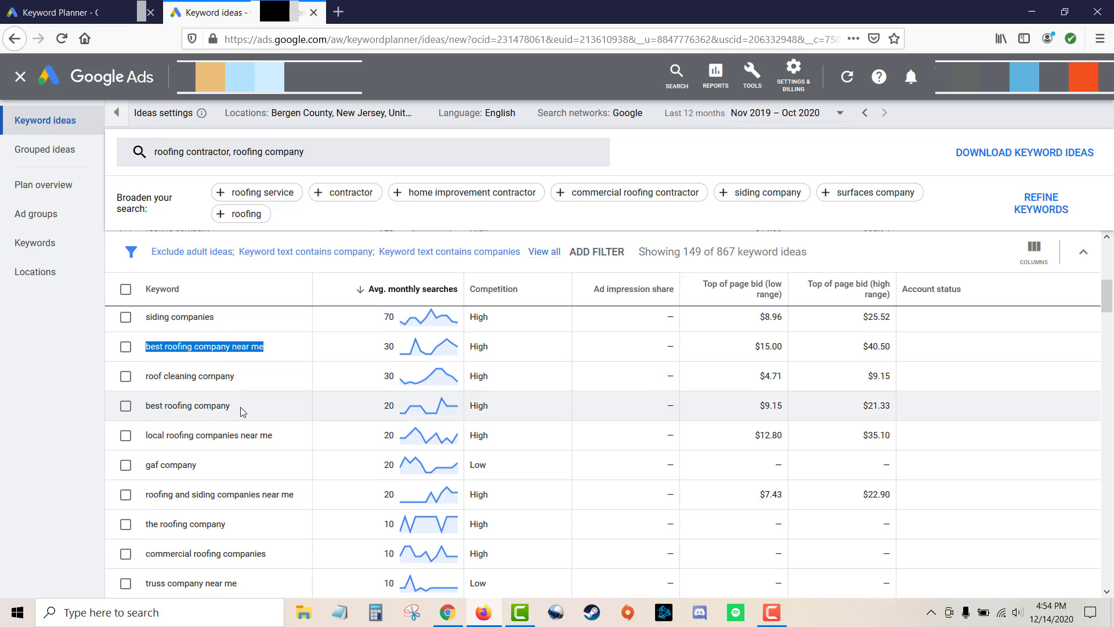
left_click_drag(242, 409, 146, 411)
key("alt+Tab")
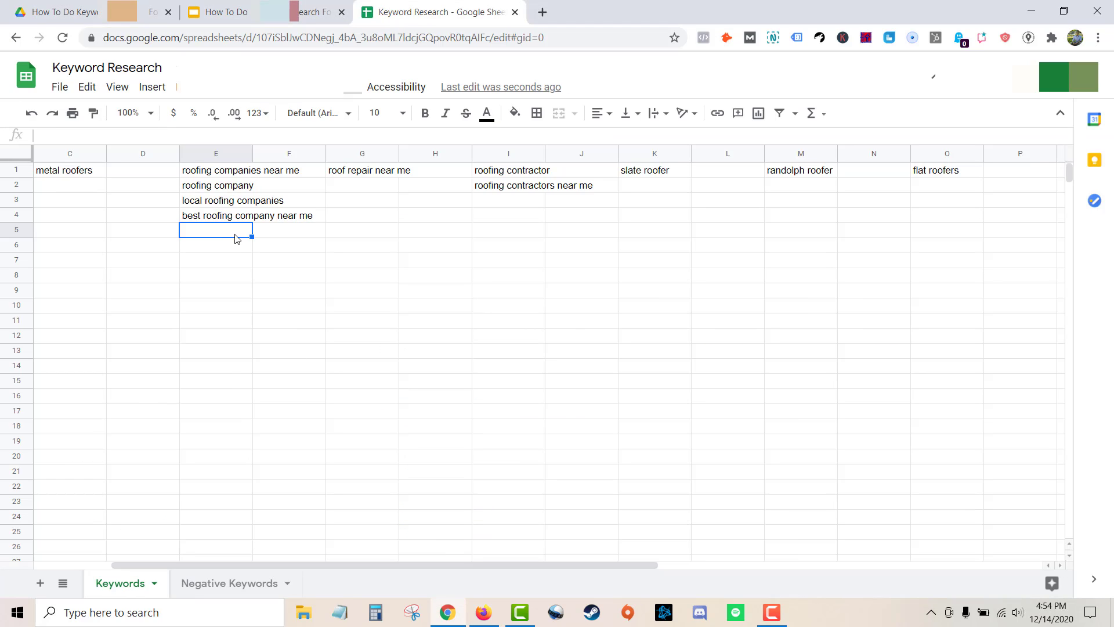
key("ctrl+v")
key("Return")
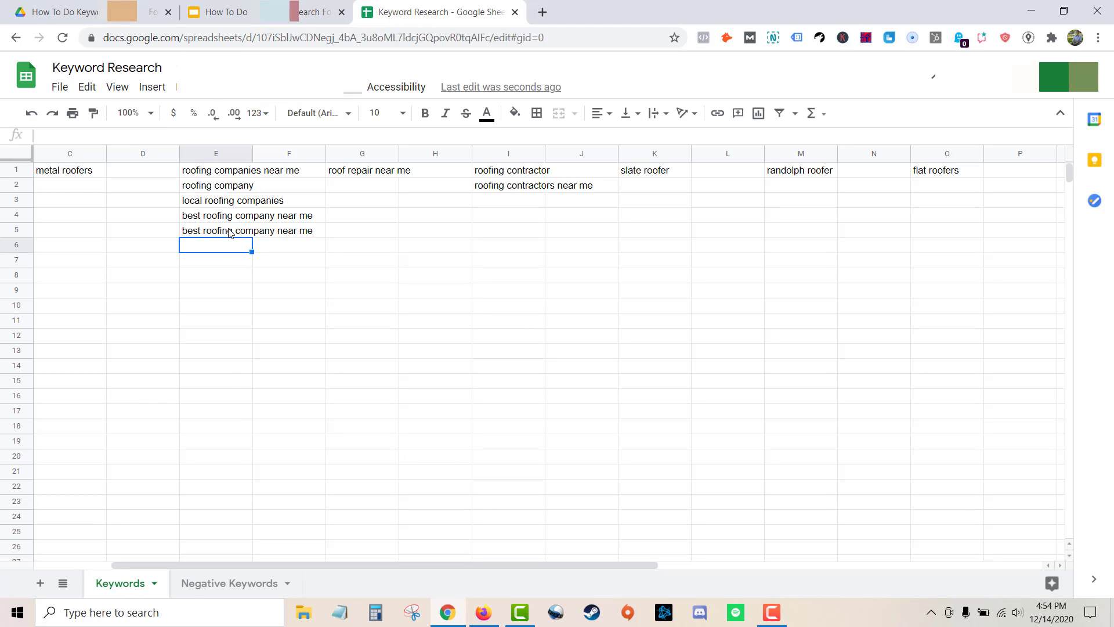
double_click(230, 231)
key("BackSpace")
key("BackSpace")
key("BackSpace")
key("BackSpace")
key("BackSpace")
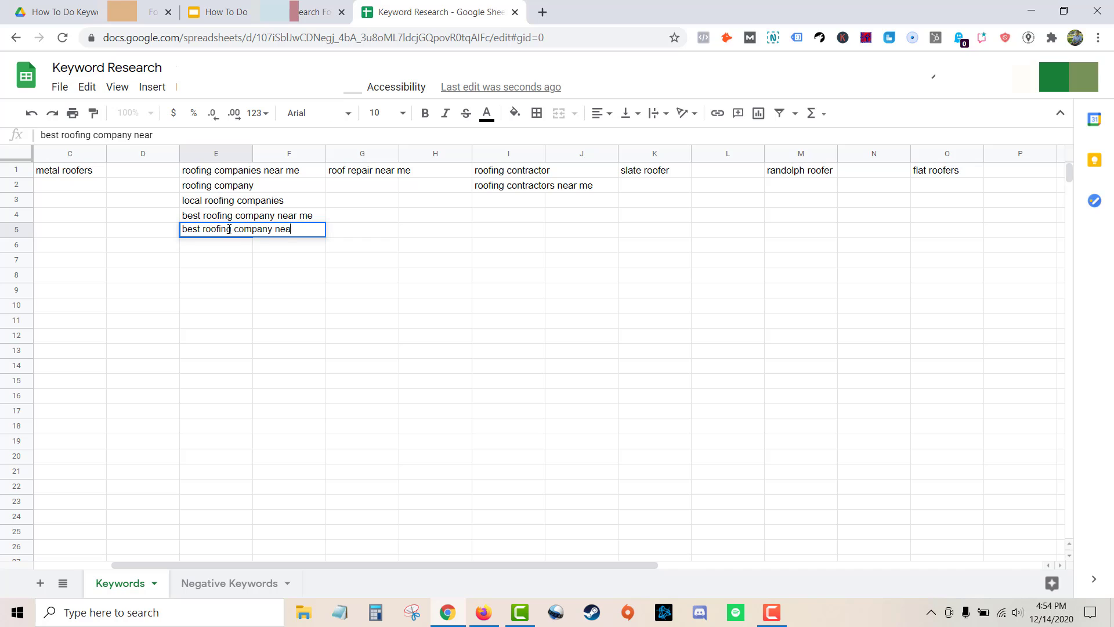
left_click(483, 612)
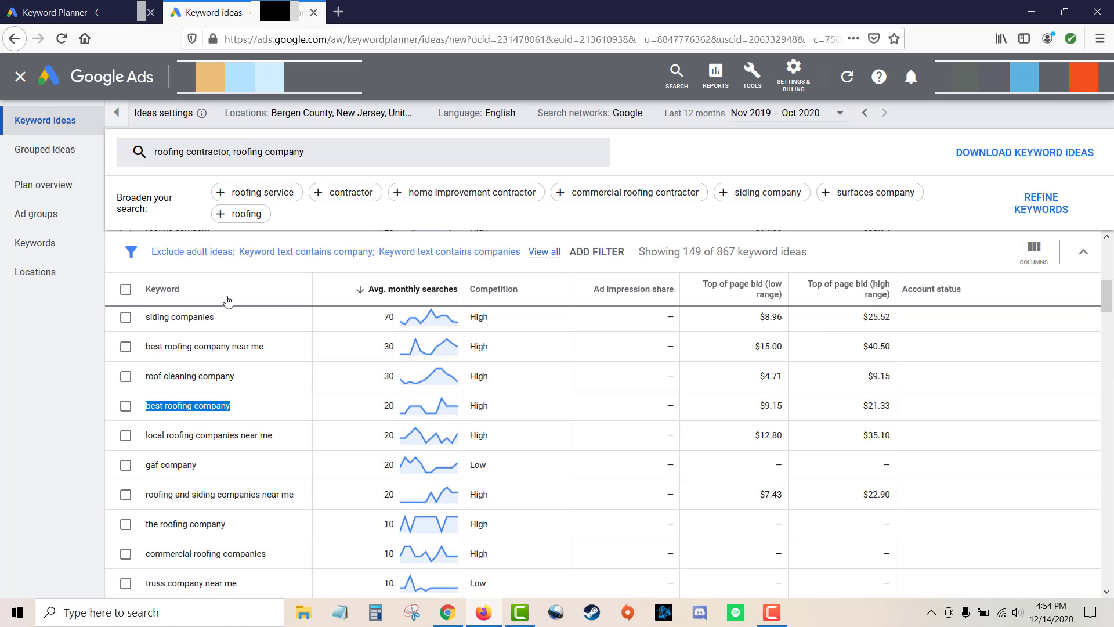
Scroll through the remaining company-related keyword ideas in the filtered list.
scroll(222, 363, "down", 1)
scroll(224, 365, "down", 1)
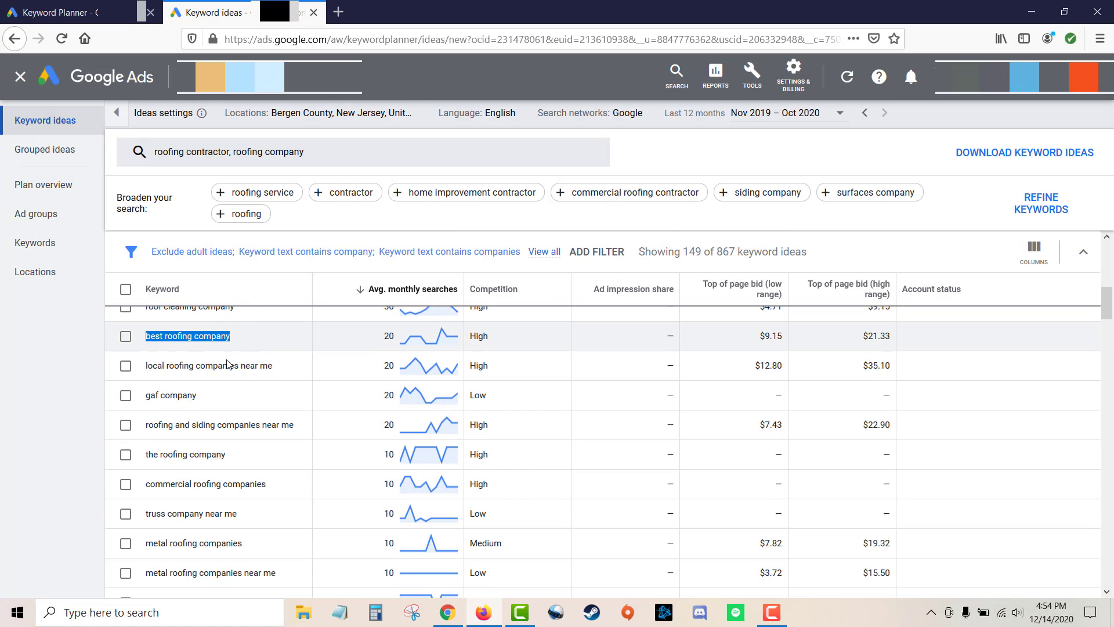
left_click(44, 404)
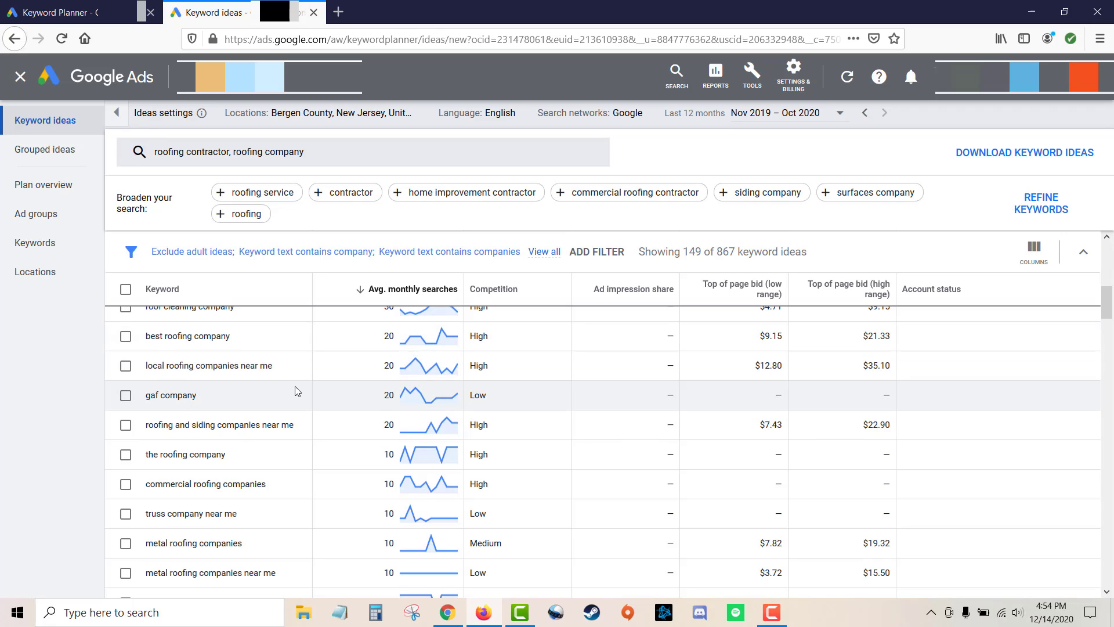
scroll(269, 400, "down", 2)
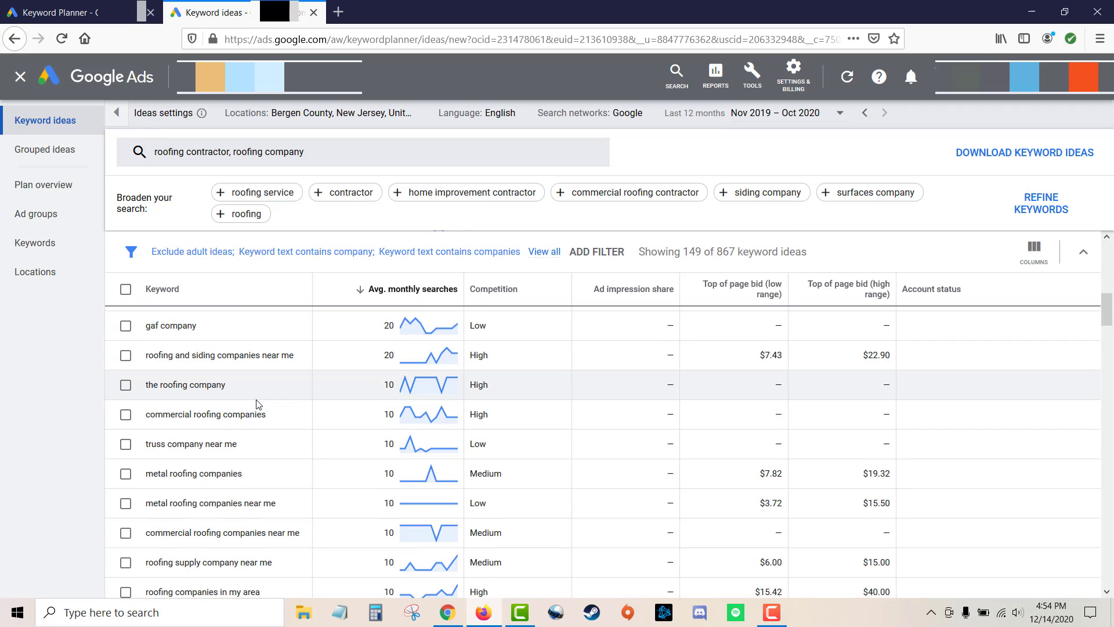
scroll(253, 399, "down", 1)
scroll(252, 400, "down", 1)
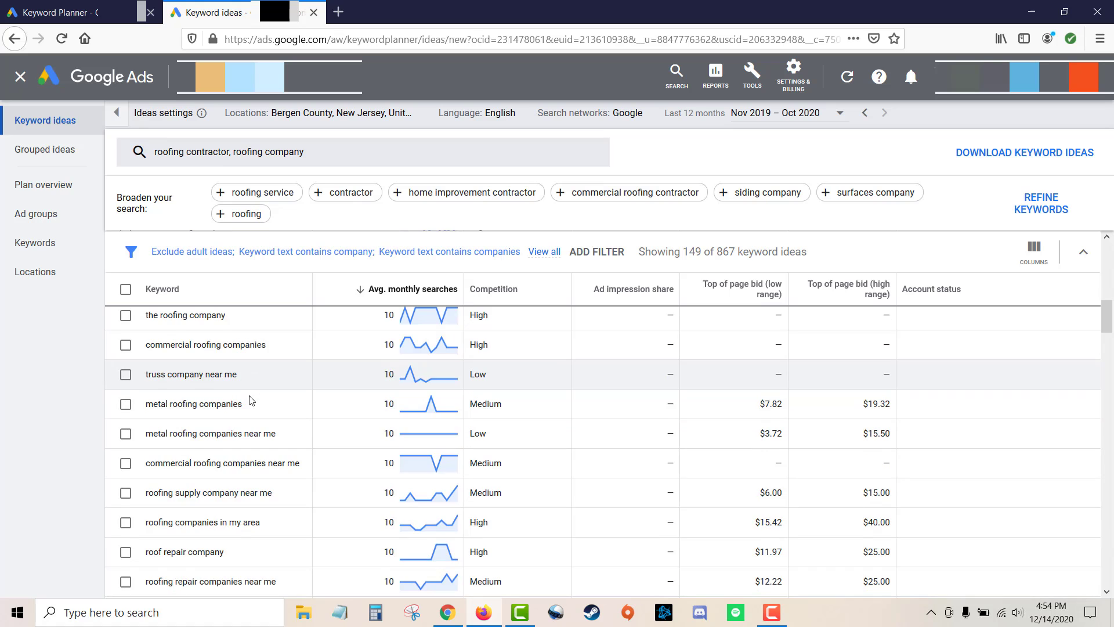
scroll(251, 400, "down", 5)
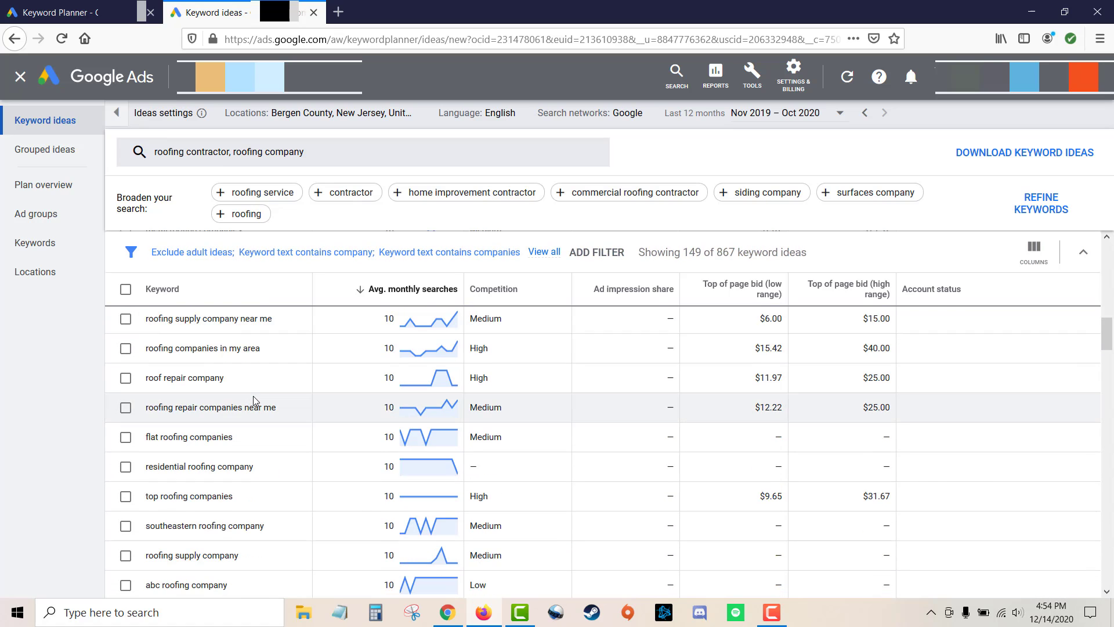
scroll(255, 401, "up", 1)
scroll(255, 398, "up", 10)
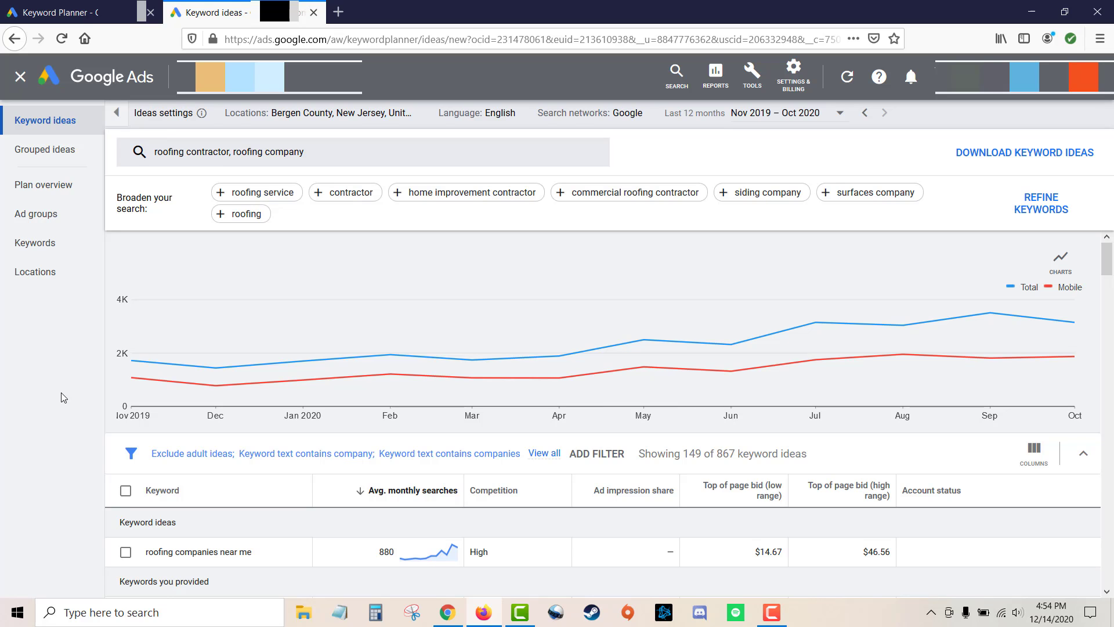
Review the service areas listed on the hypothetical company slide in the presentation.
key("alt+Tab")
left_click(248, 7)
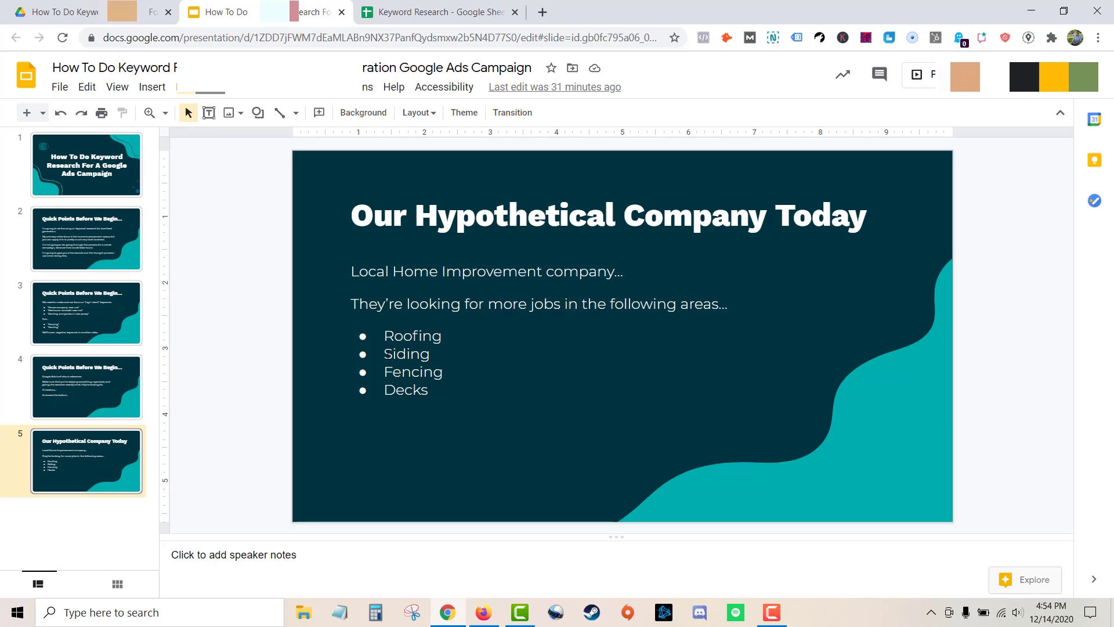
left_click_drag(384, 354, 448, 374)
left_click_drag(385, 391, 438, 393)
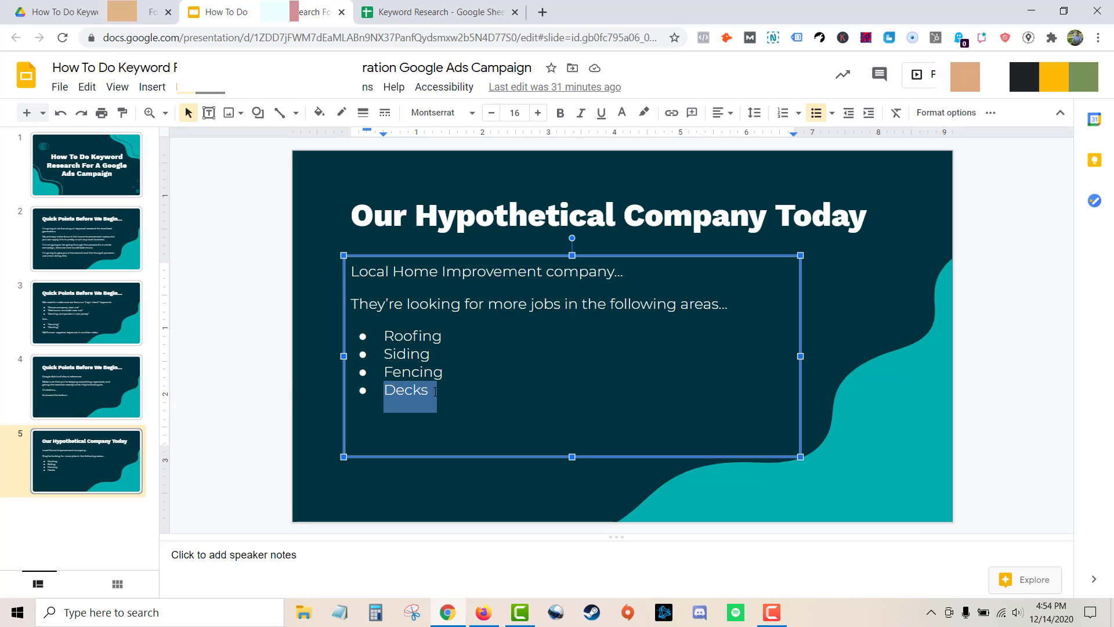
left_click(293, 388)
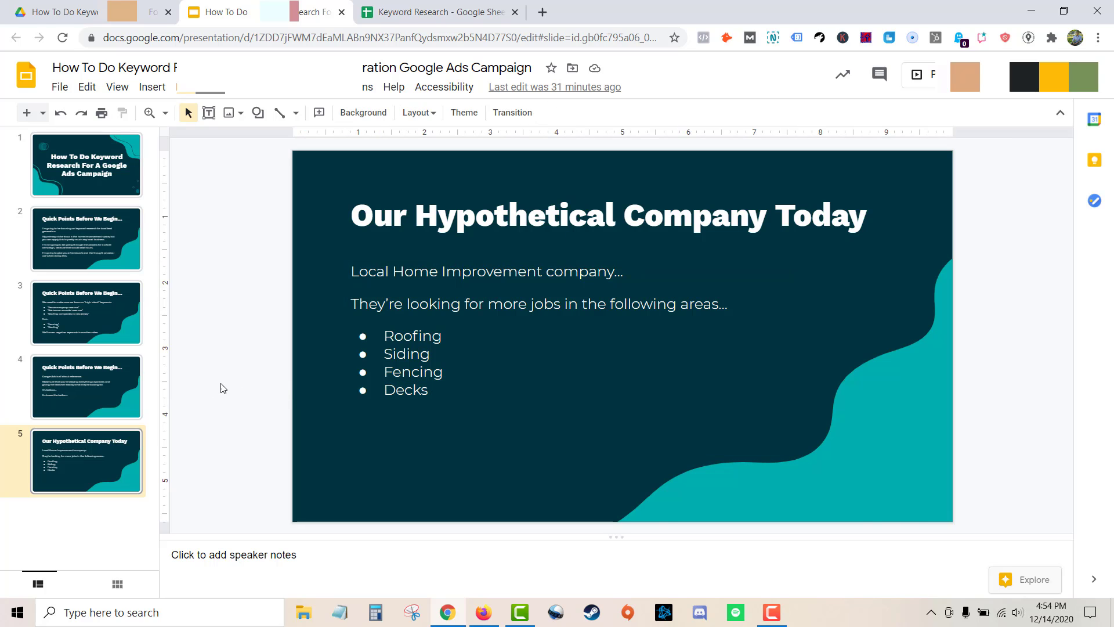
key("alt+Tab")
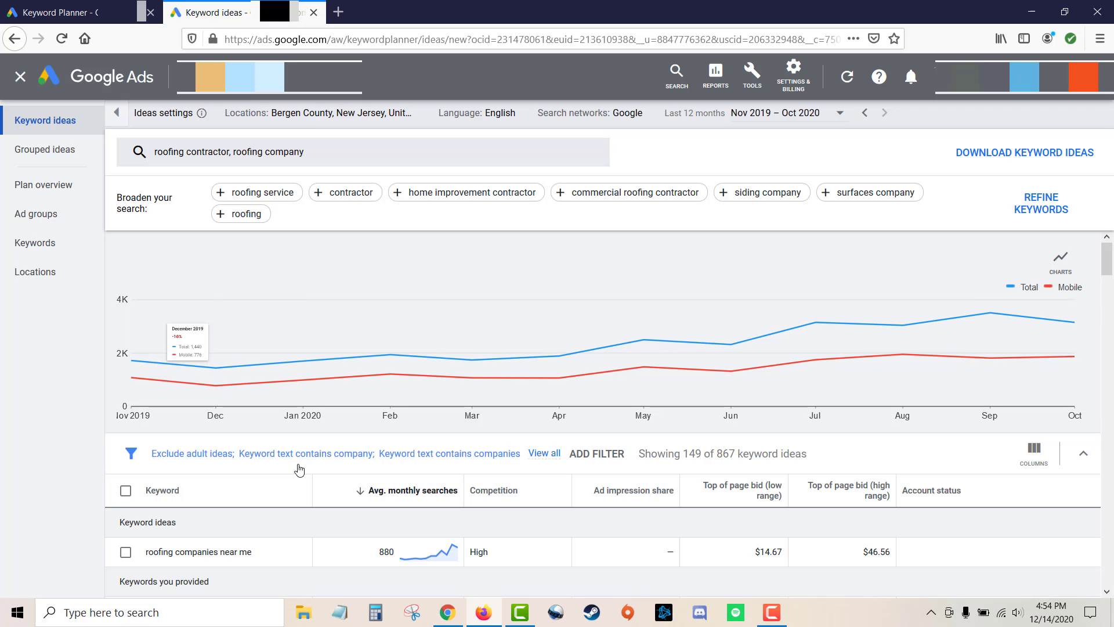
scroll(299, 465, "down", 1)
scroll(296, 463, "down", 2)
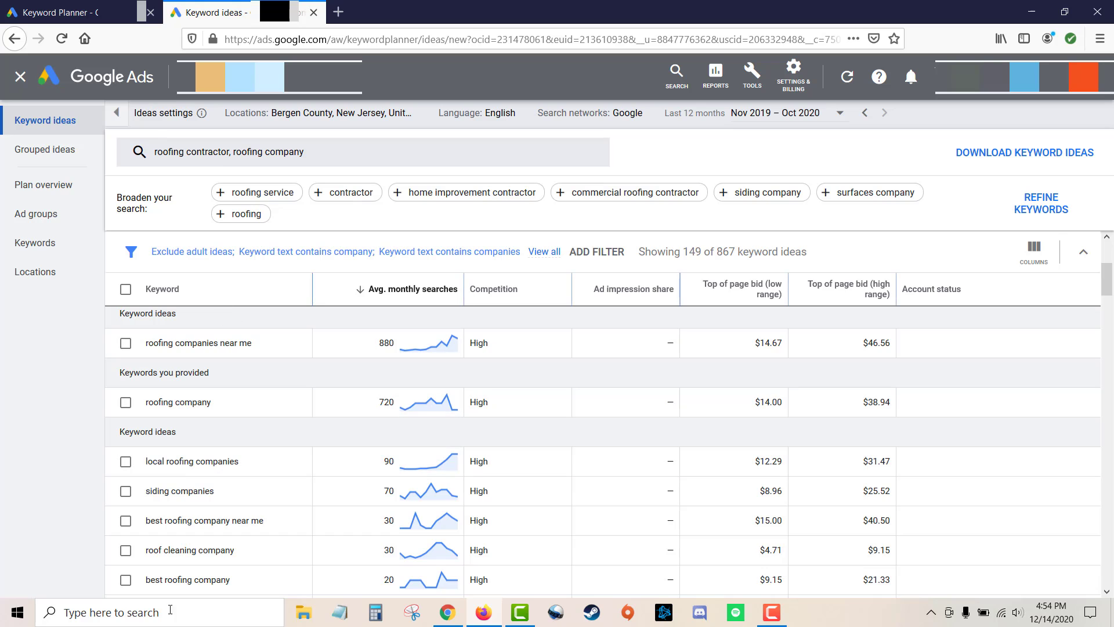
scroll(281, 417, "up", 3)
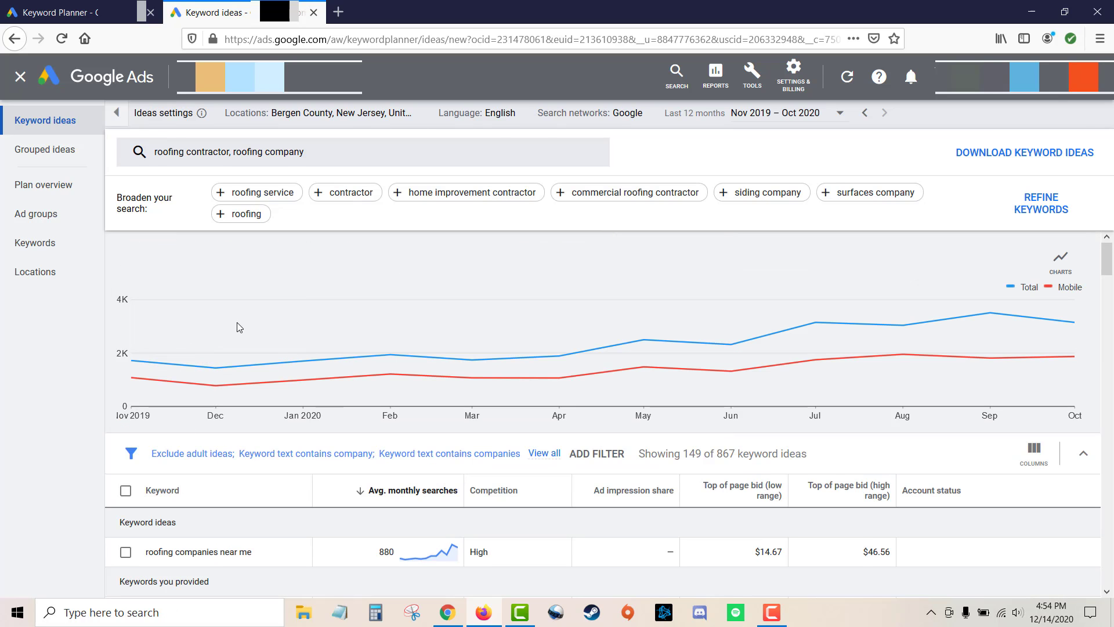
Highlight the five company keywords in column E of the spreadsheet to review them.
key("alt+Tab")
left_click(421, 13)
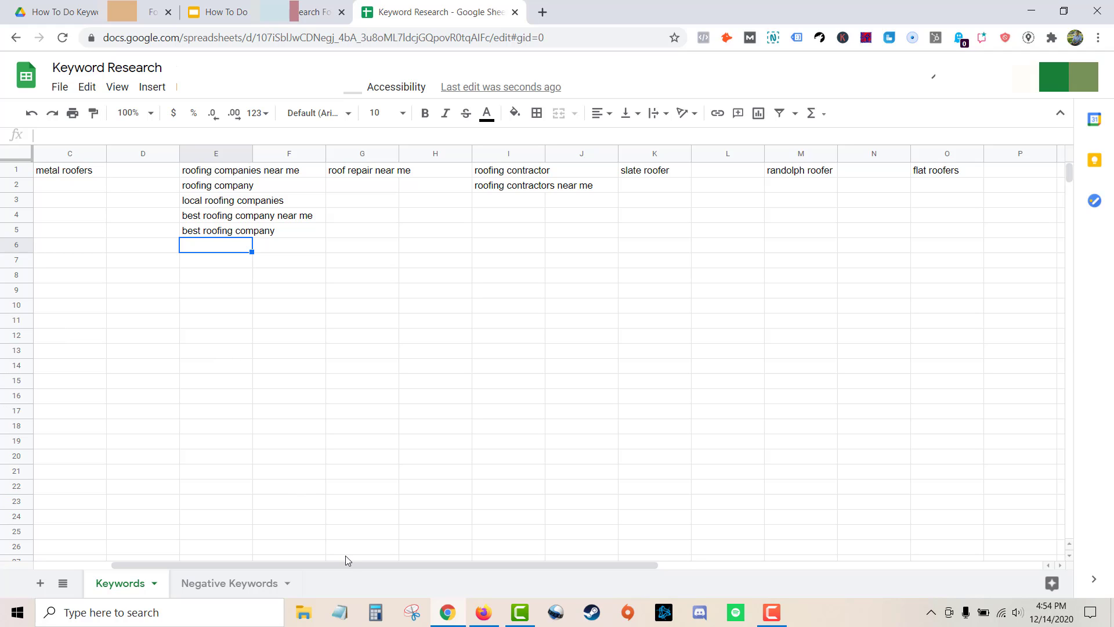
left_click_drag(303, 564, 250, 562)
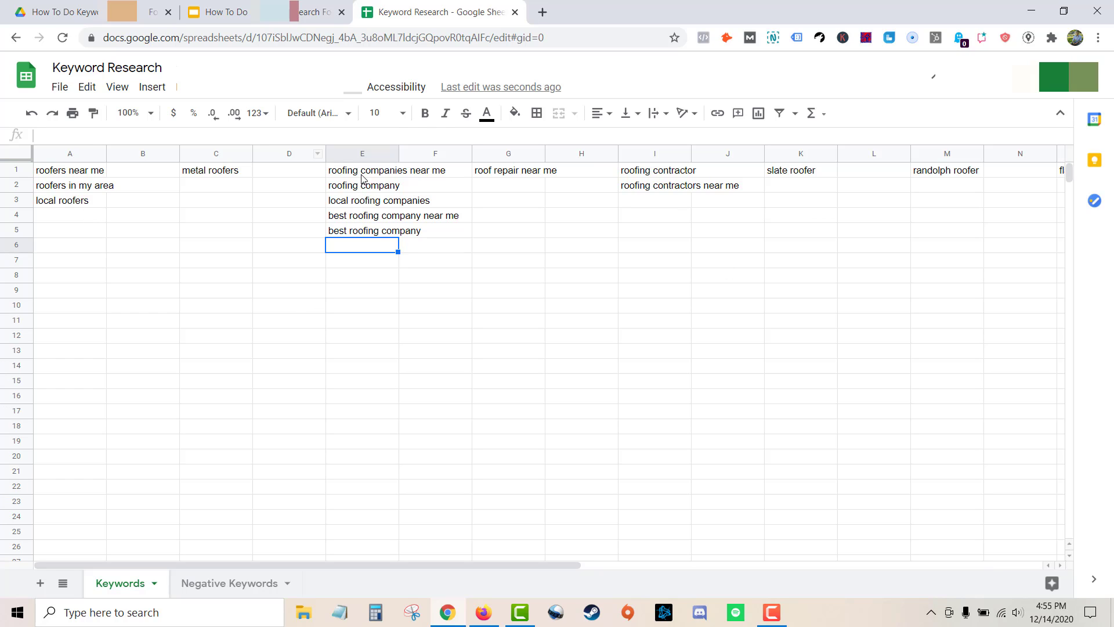
left_click_drag(362, 178, 366, 232)
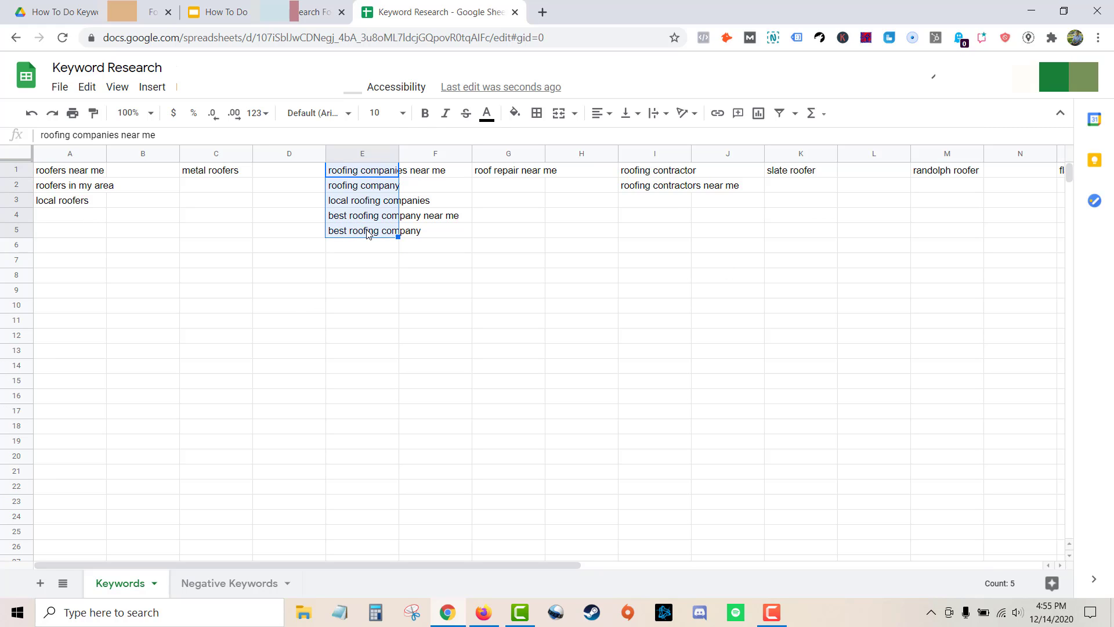
left_click(377, 254)
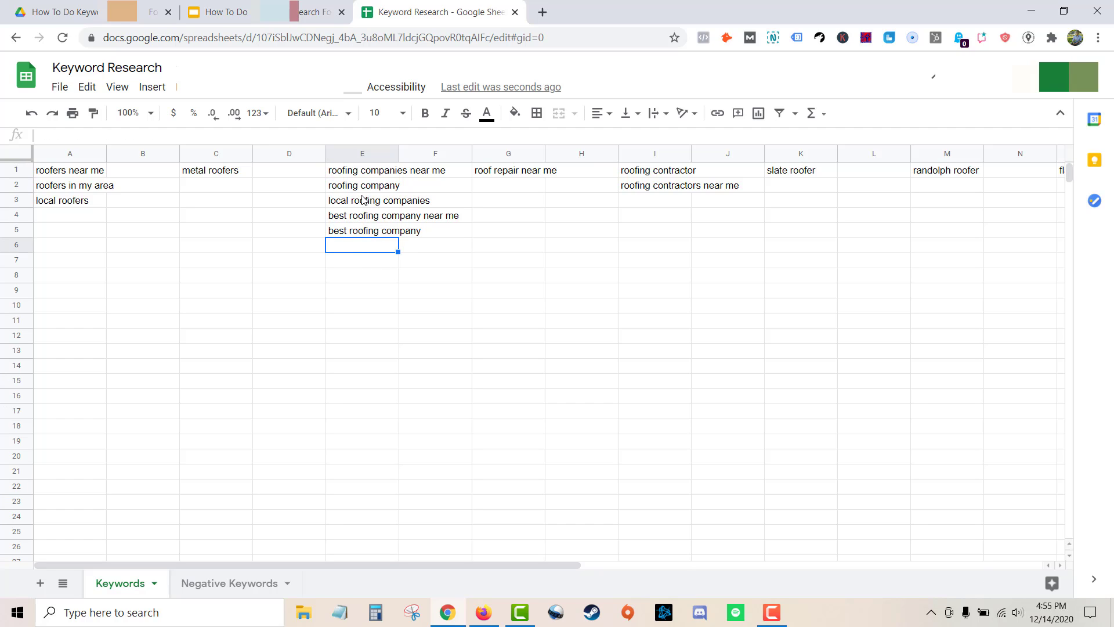
left_click_drag(366, 177, 367, 321)
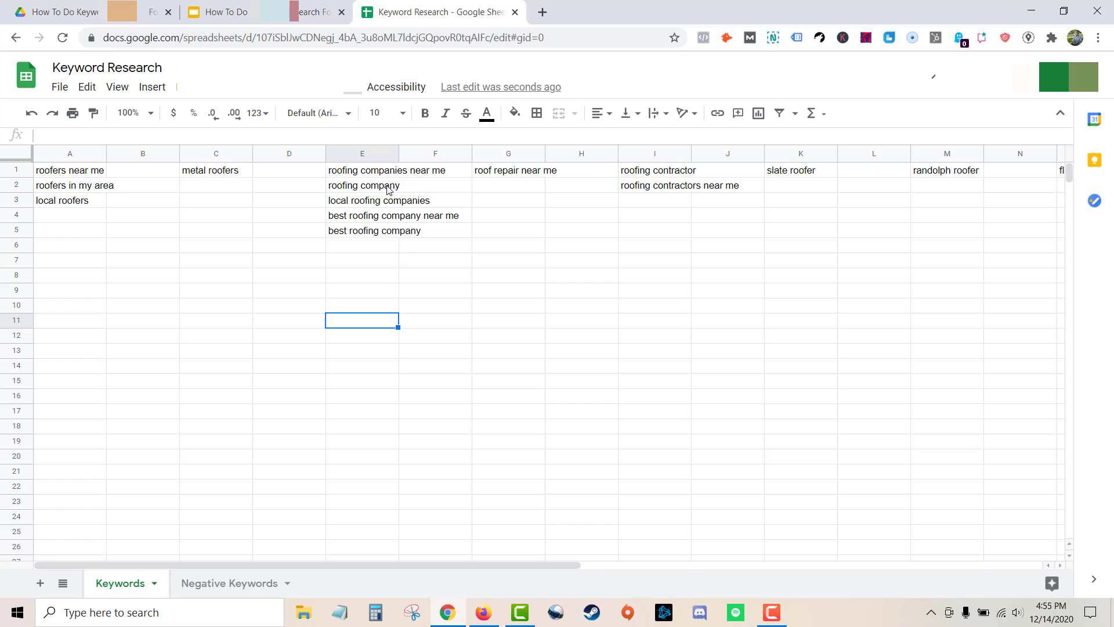
left_click_drag(381, 174, 365, 229)
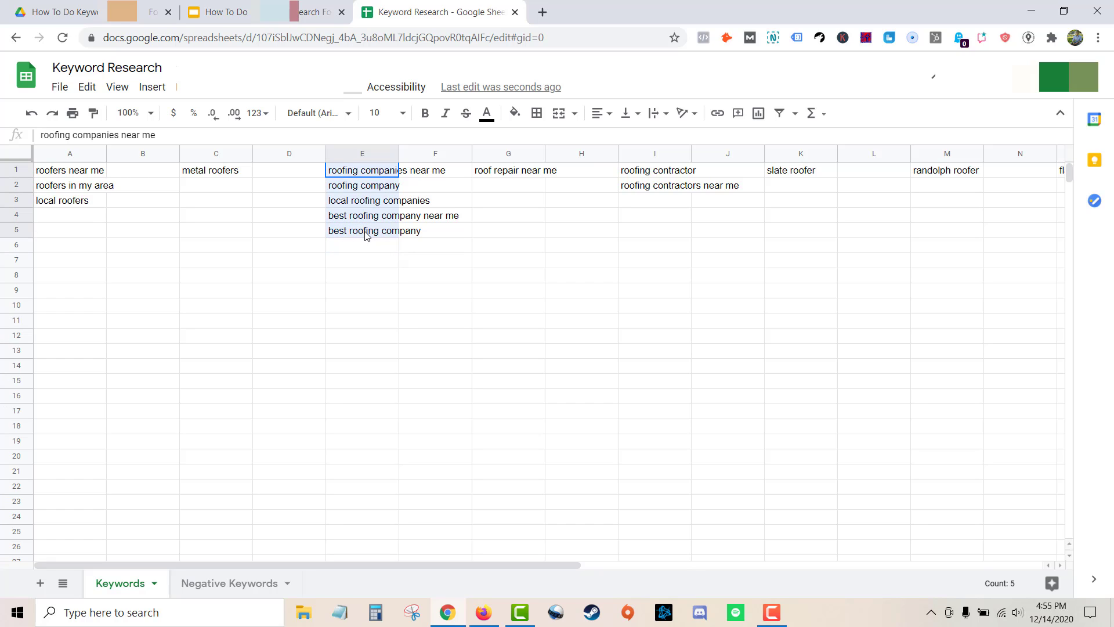
left_click(368, 256)
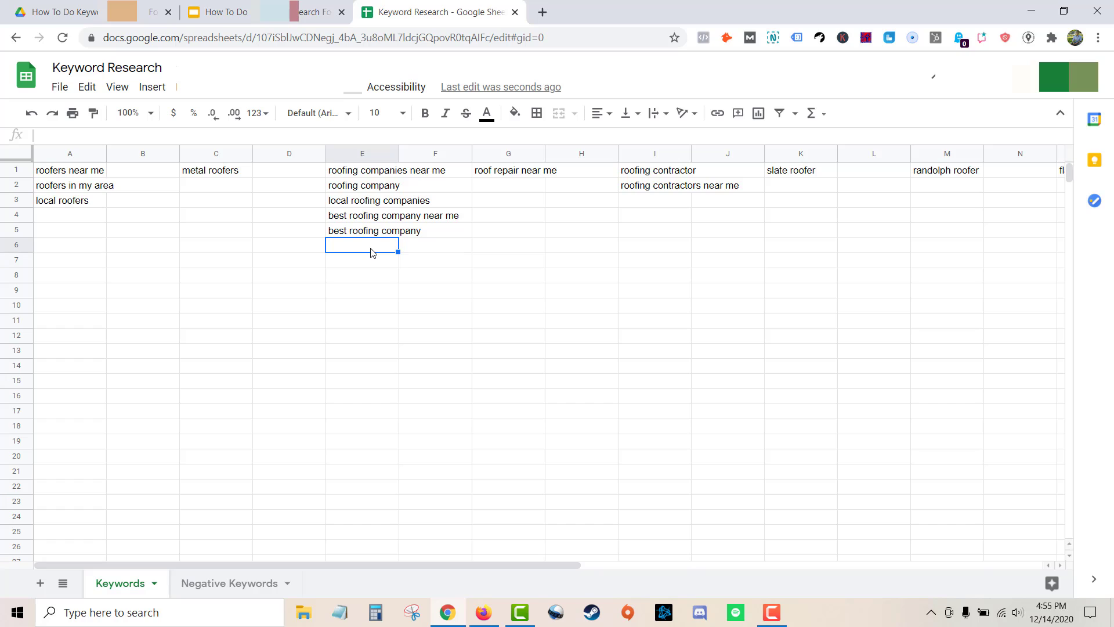
left_click_drag(367, 172, 368, 240)
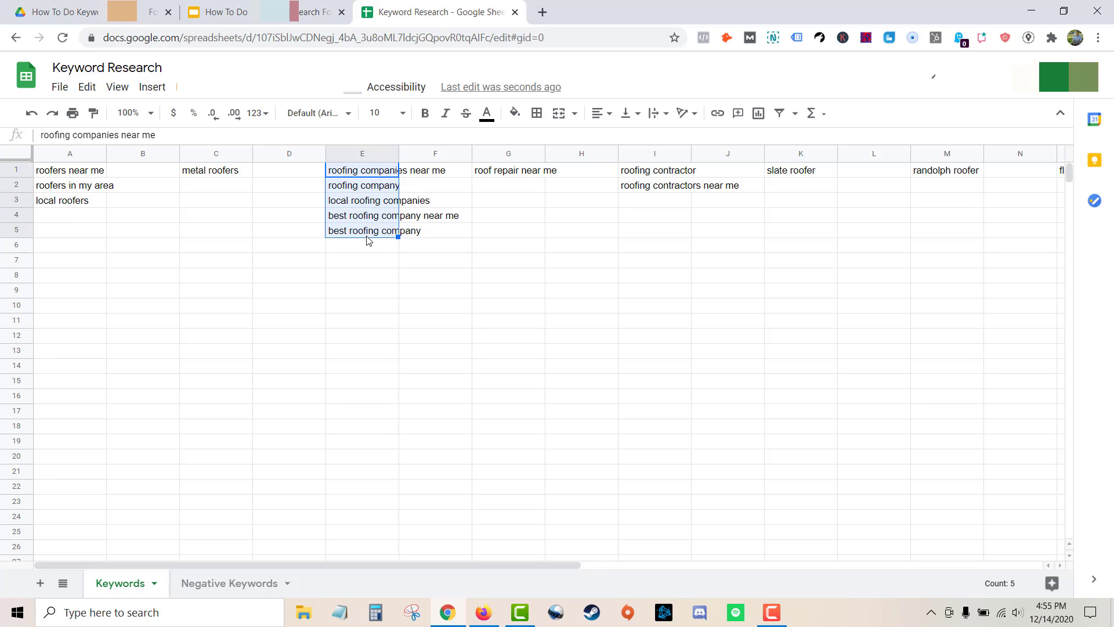
left_click(370, 256)
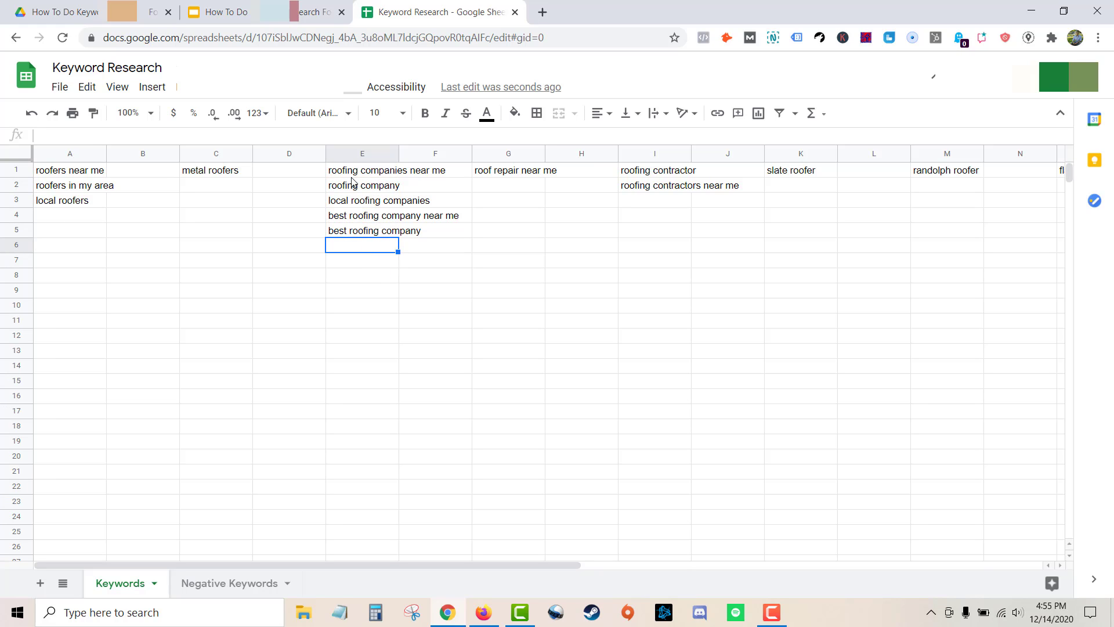
left_click_drag(354, 171, 365, 229)
left_click(365, 248)
left_click_drag(374, 173, 373, 233)
left_click(373, 256)
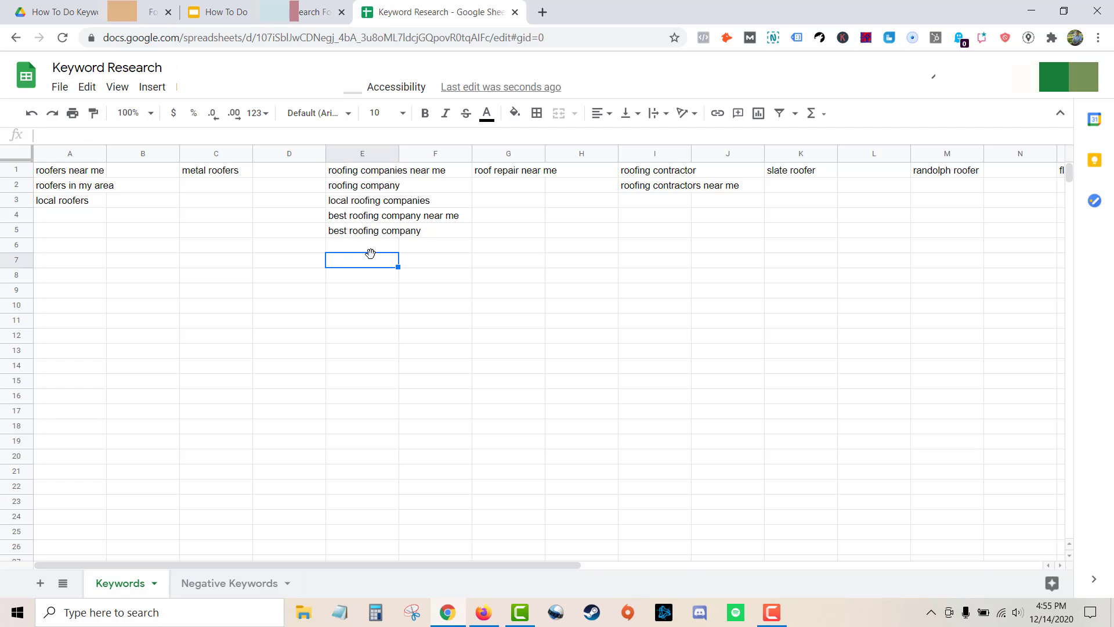
left_click(373, 246)
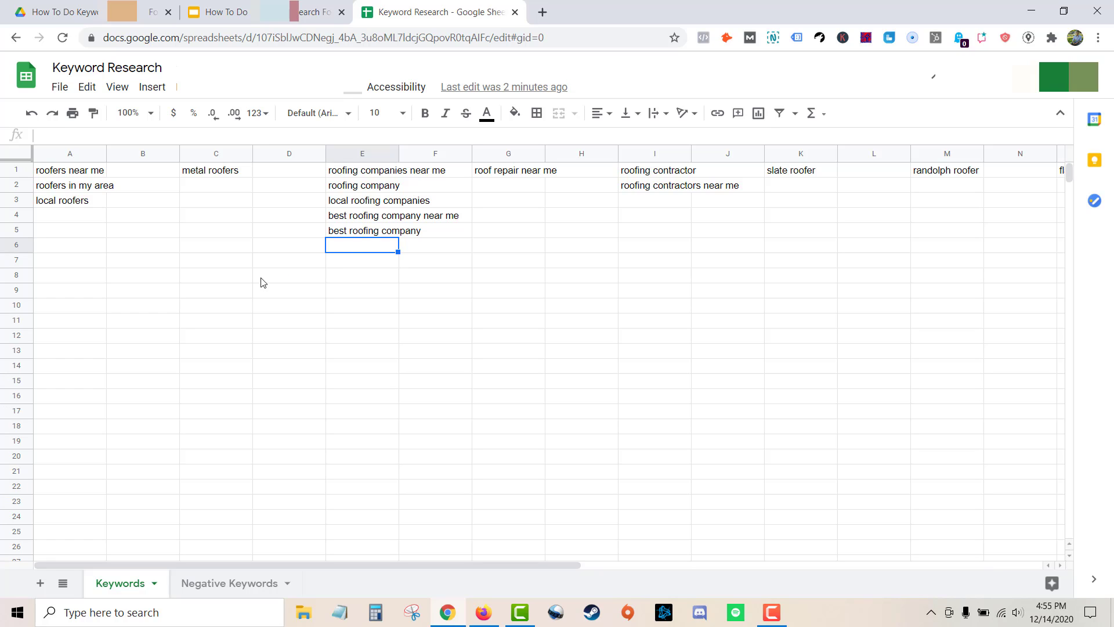
left_click(92, 218)
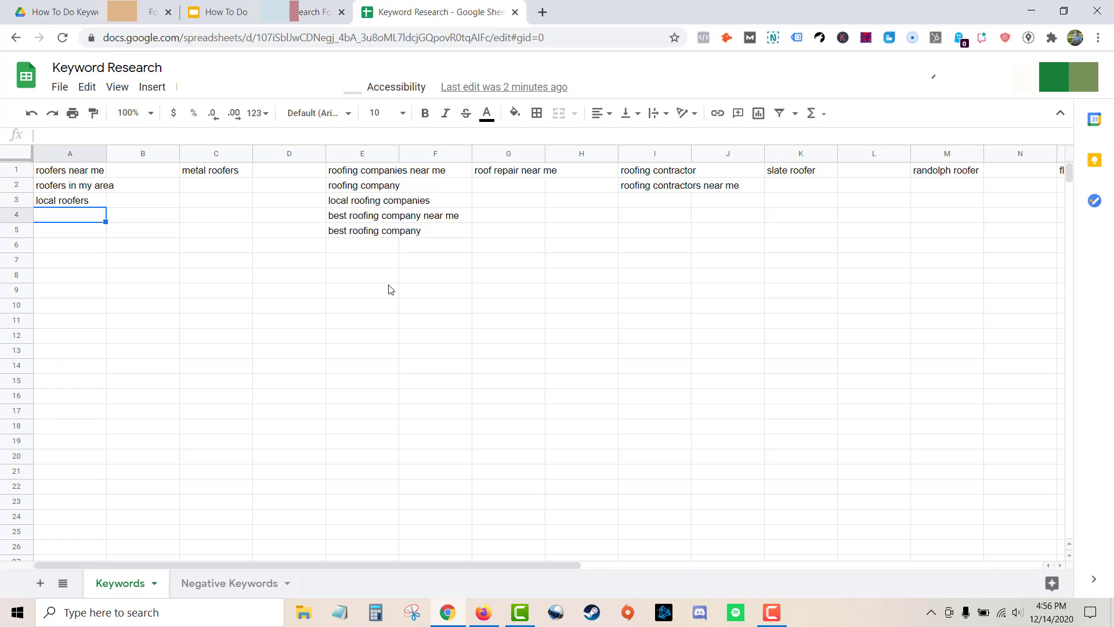